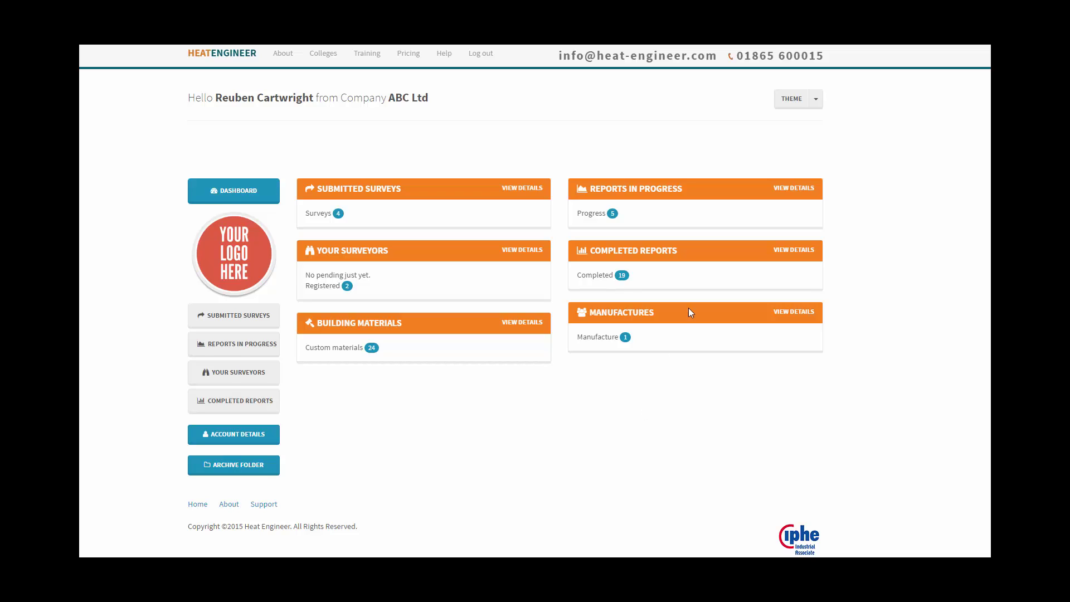
- Switch the dashboard panel theme from orange to Green
click(817, 101)
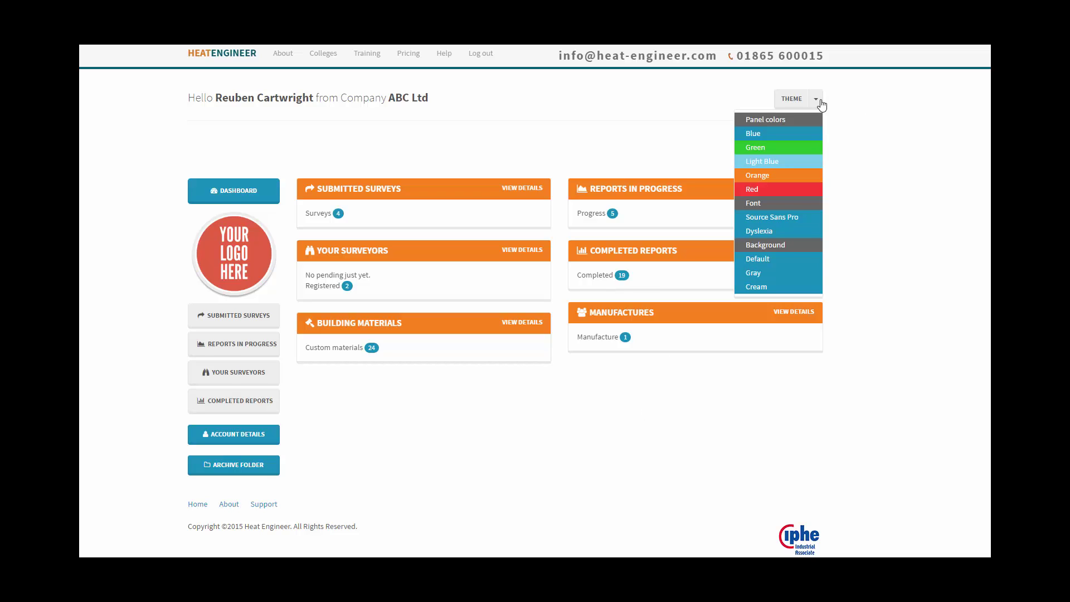
click(763, 148)
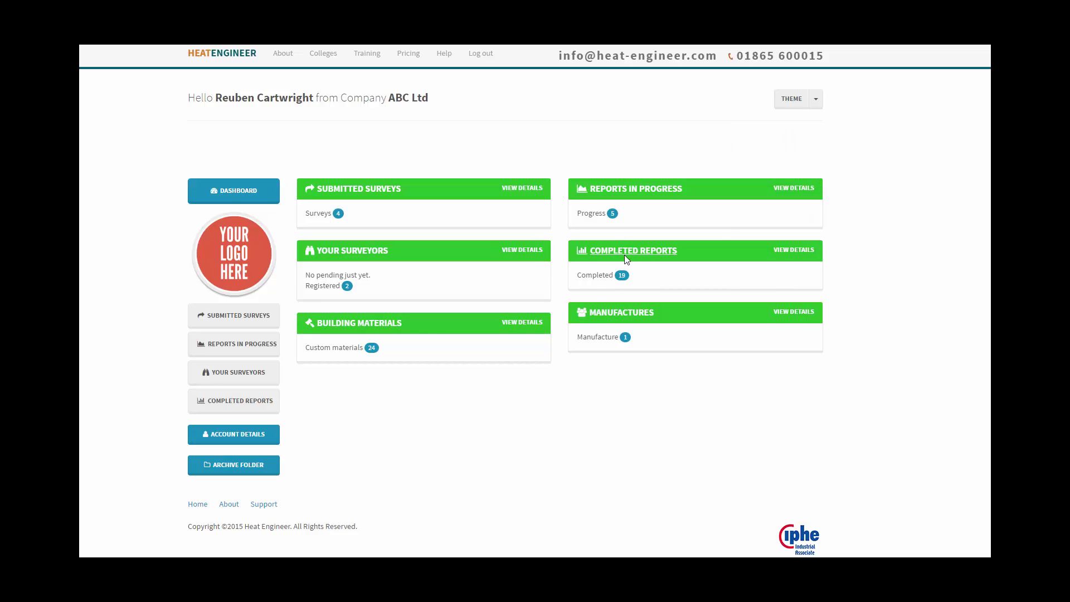
- Reopen the Reports In Progress list of five surveys after a brief return to the Dashboard
click(615, 194)
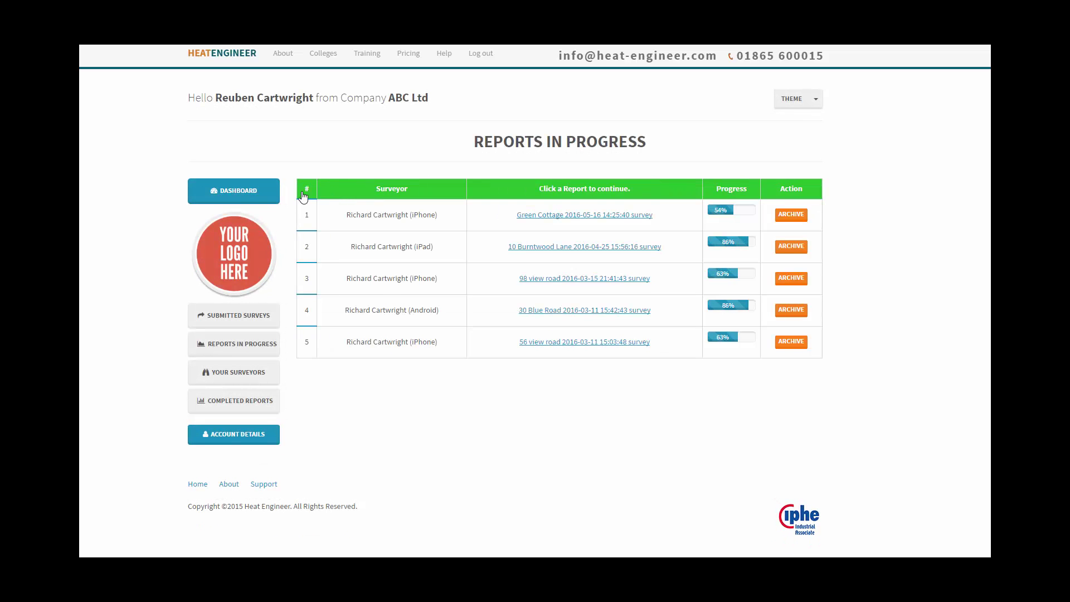
click(238, 191)
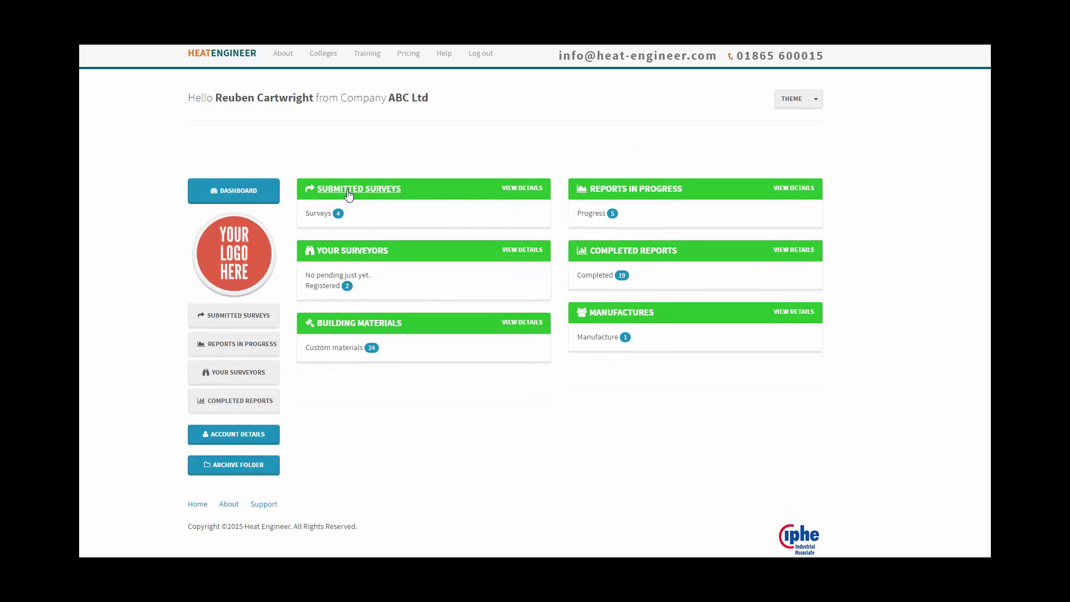
click(616, 192)
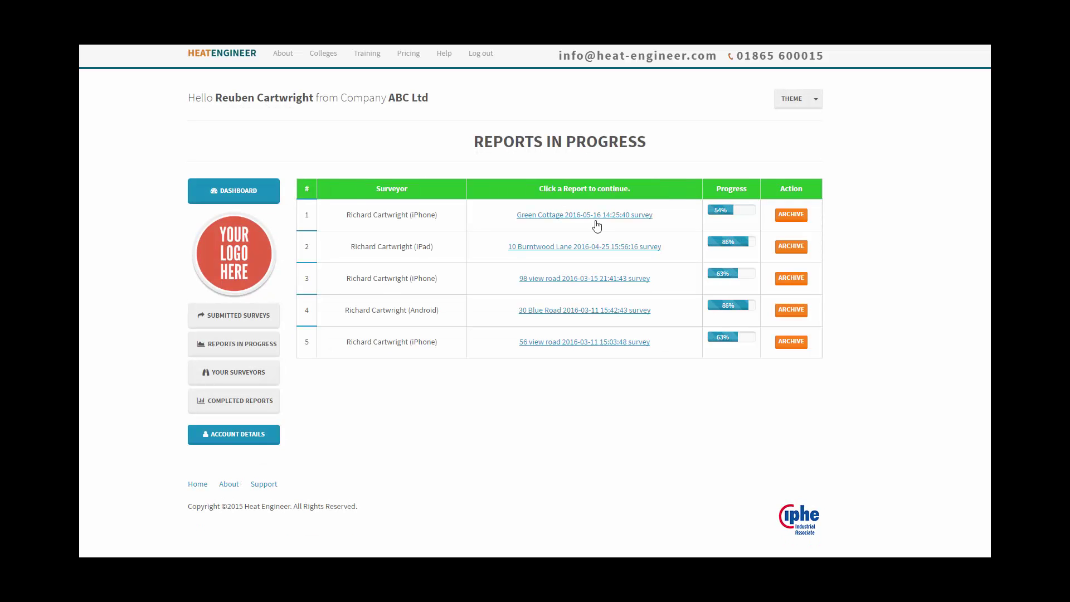
- Open the Green Cottage survey and scroll through its Property Details page
click(530, 217)
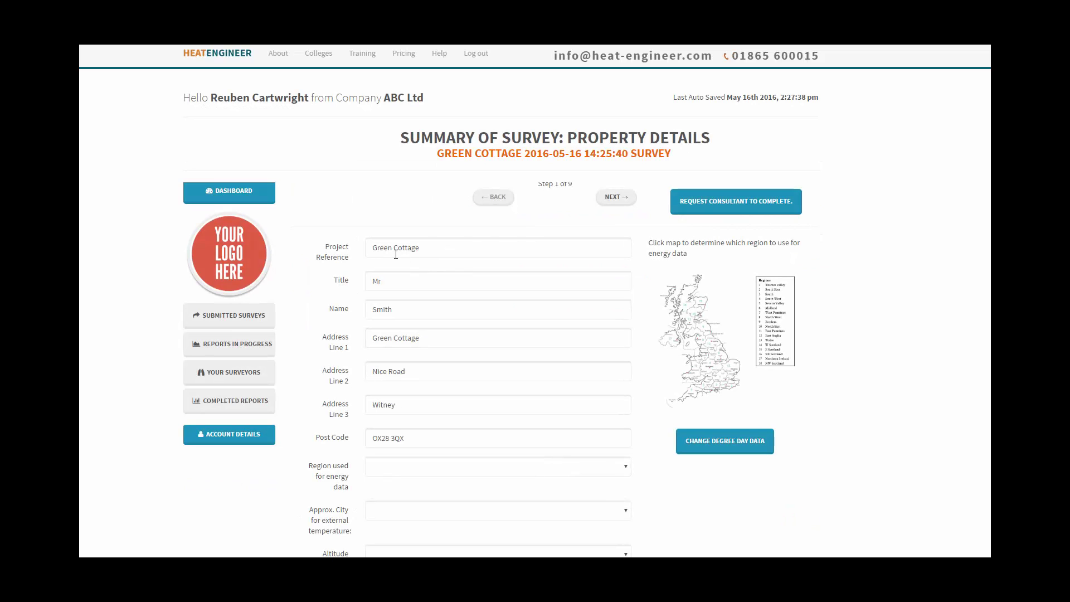
scroll(432, 272, down, 1)
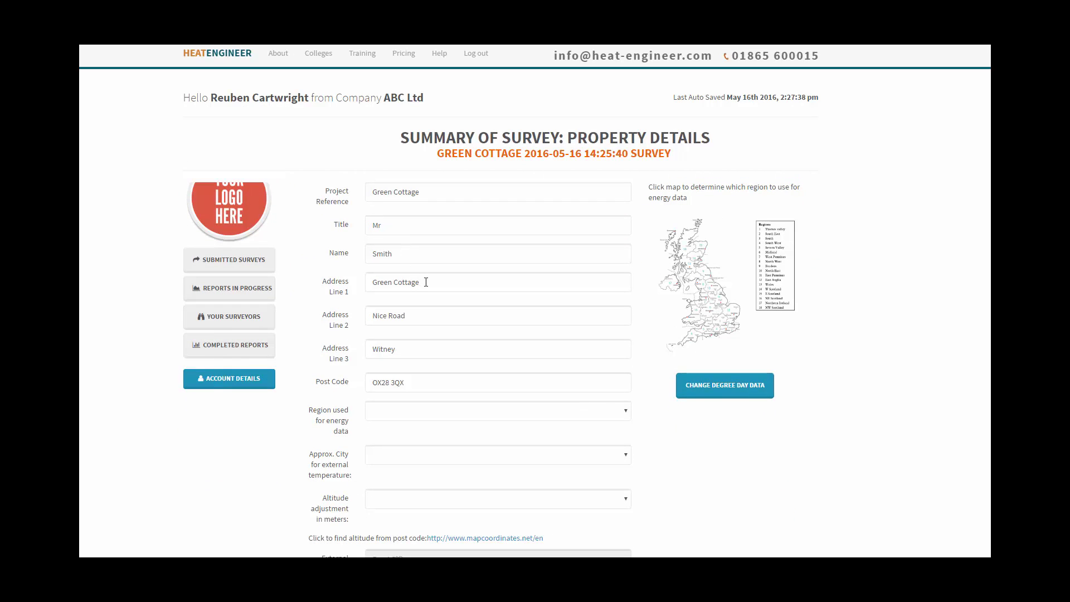
scroll(435, 304, down, 2)
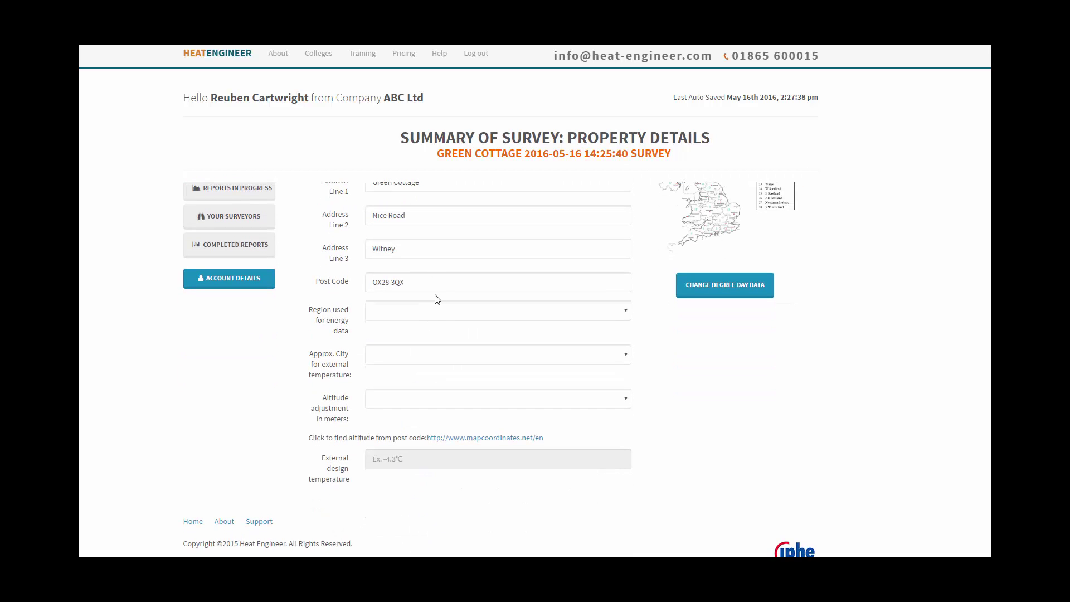
scroll(504, 356, up, 4)
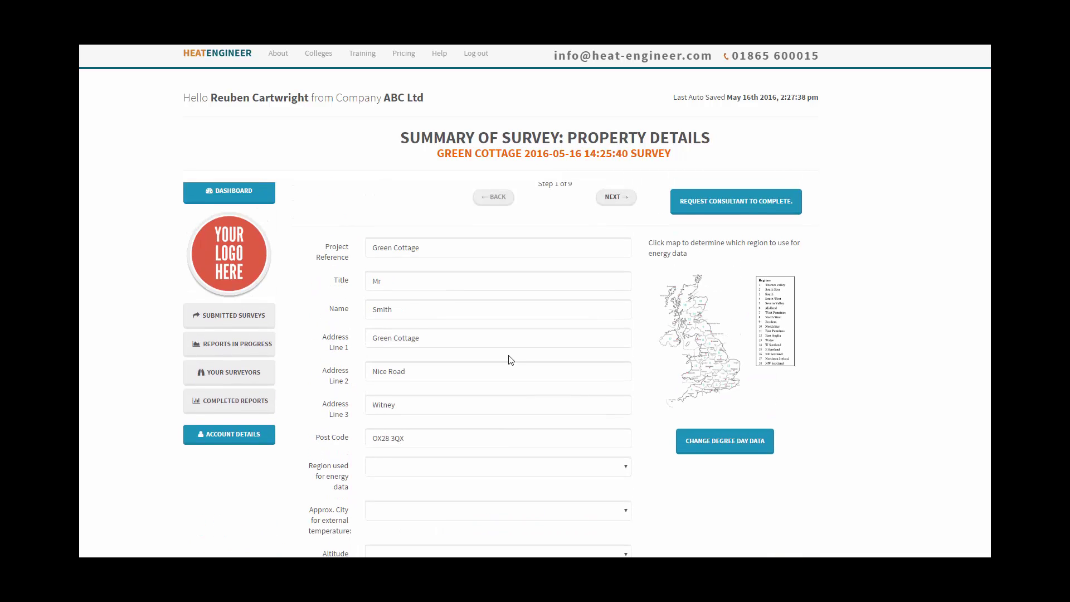
scroll(526, 332, down, 4)
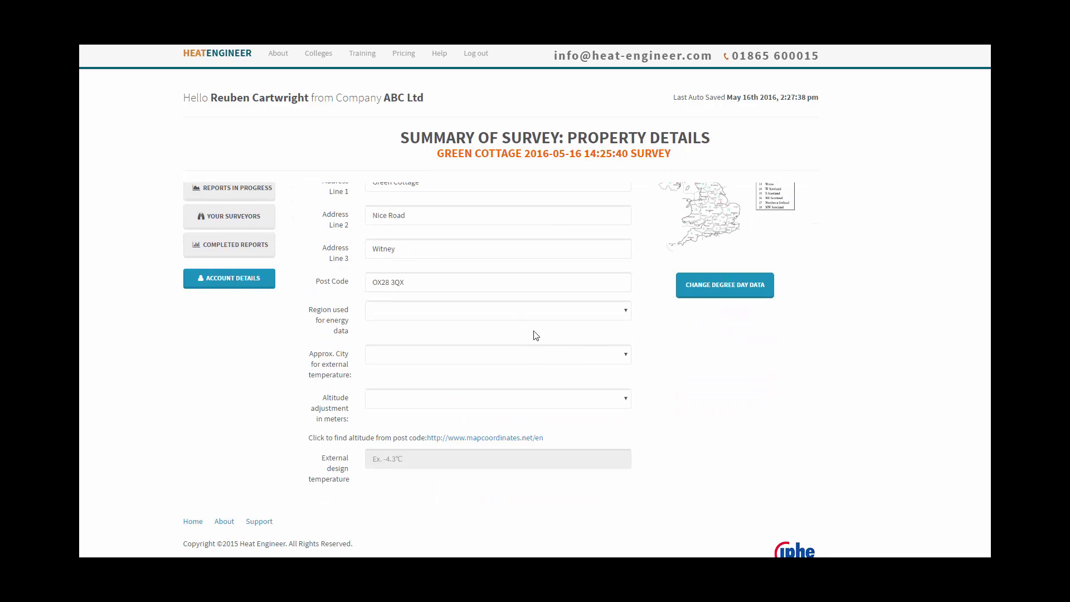
scroll(536, 335, up, 2)
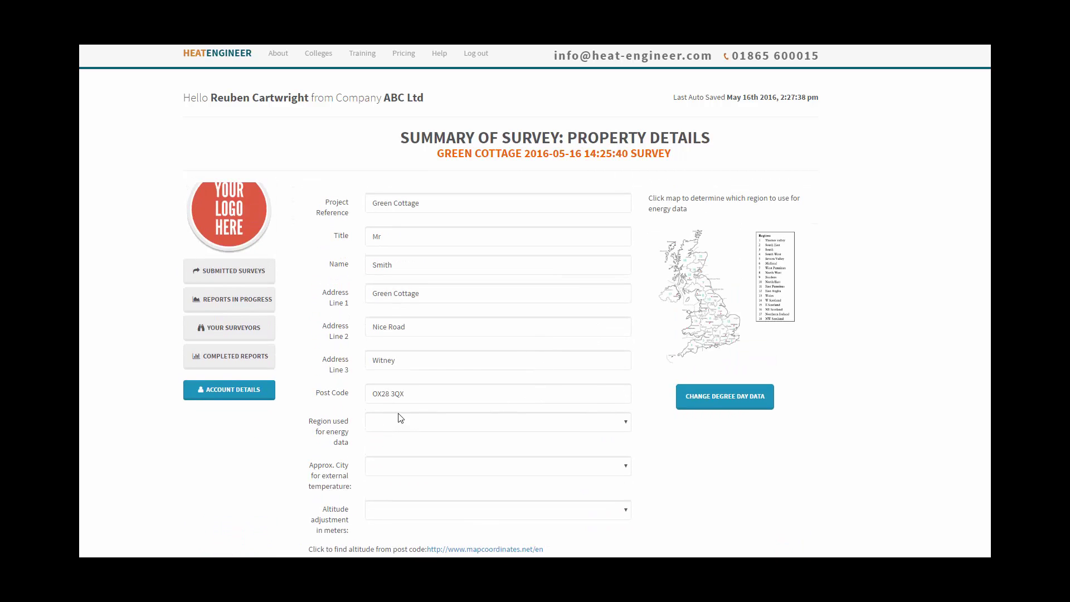
- Check the enlarged UK regions map and set the energy-data region to Thames Valley (Heathrow)
click(423, 428)
click(422, 426)
click(711, 316)
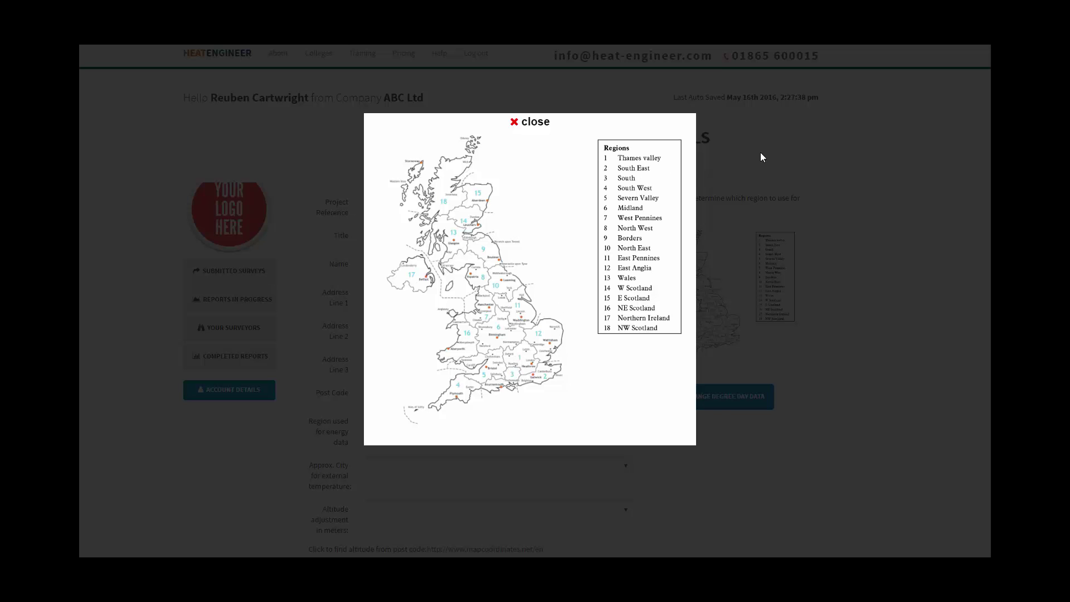
click(528, 126)
click(437, 423)
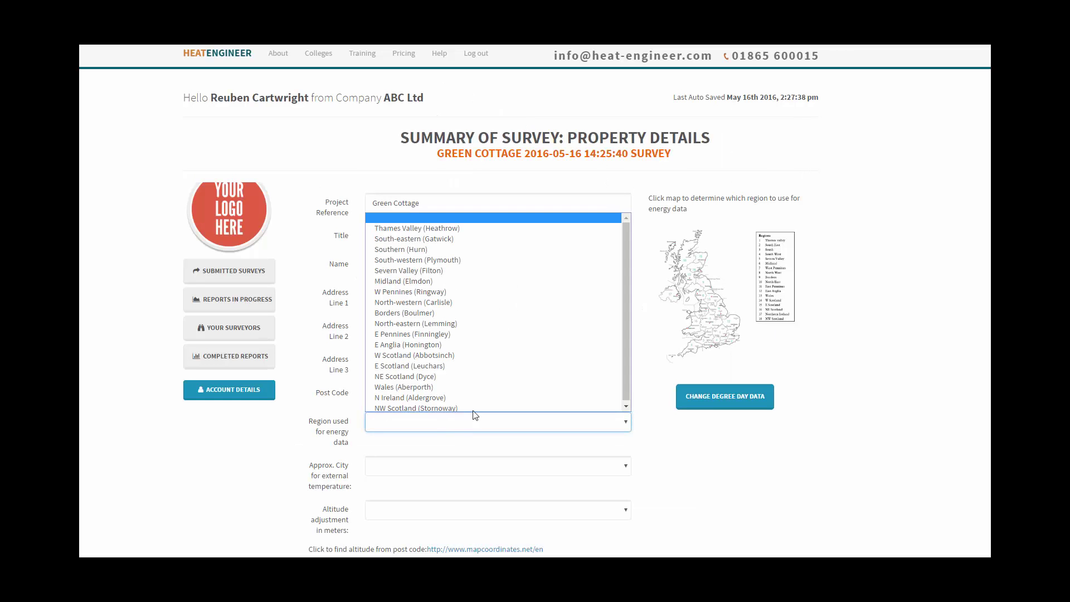
click(434, 237)
- Set the approximate city for external temperature to London
scroll(501, 390, down, 2)
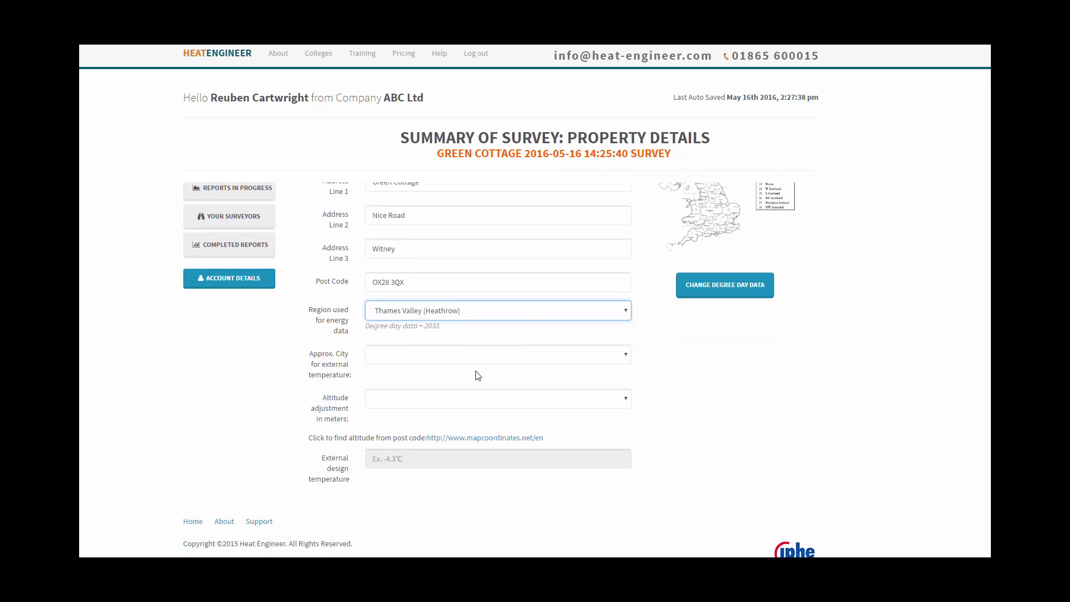
click(461, 356)
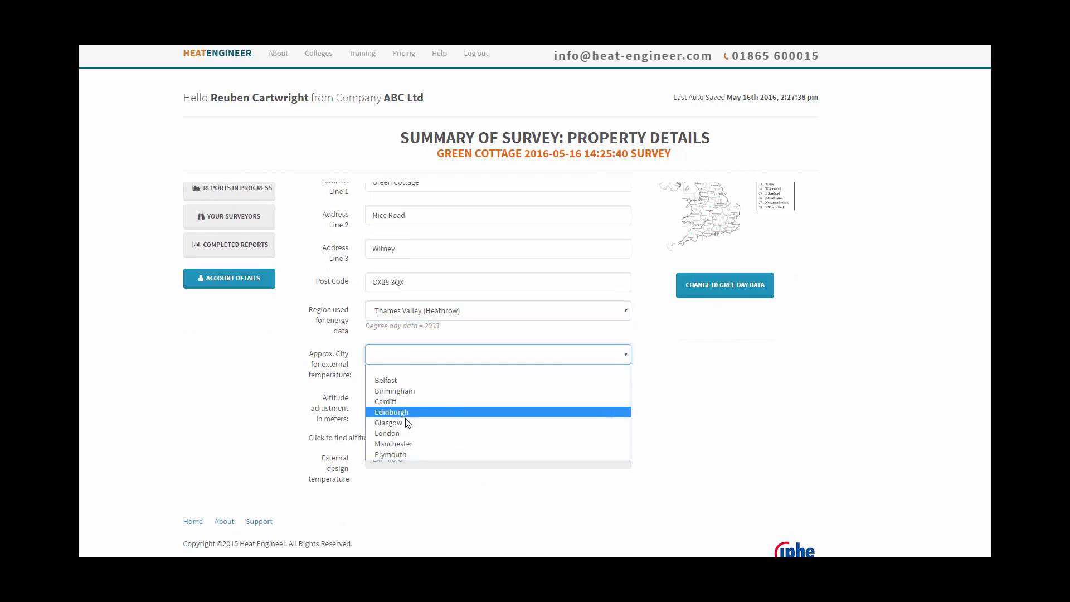
click(405, 434)
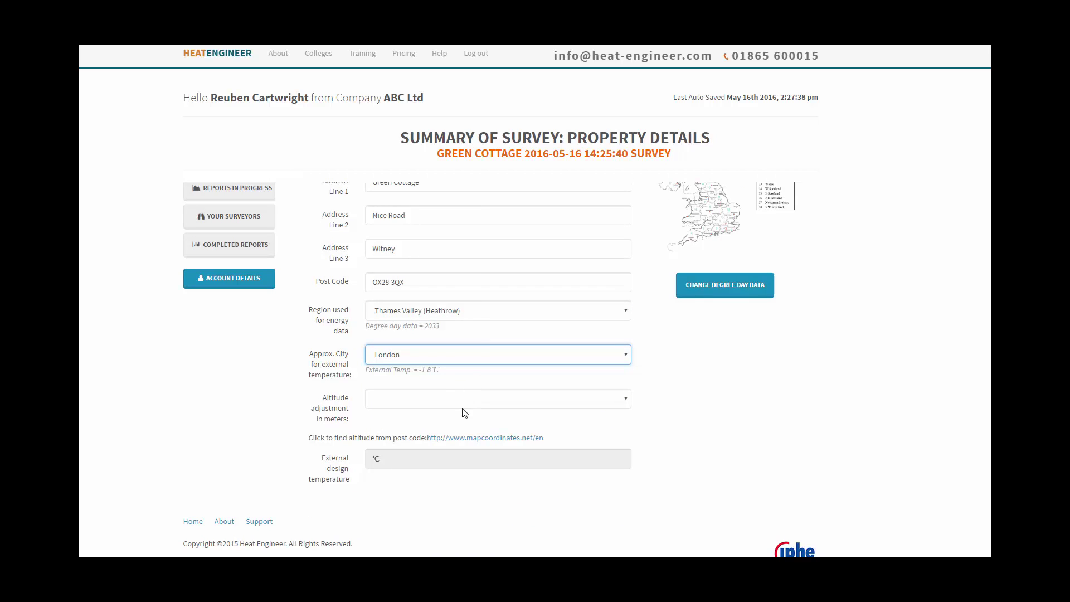
- Select the property's post code and copy it
drag(418, 281, 368, 280)
right_click(382, 281)
click(413, 303)
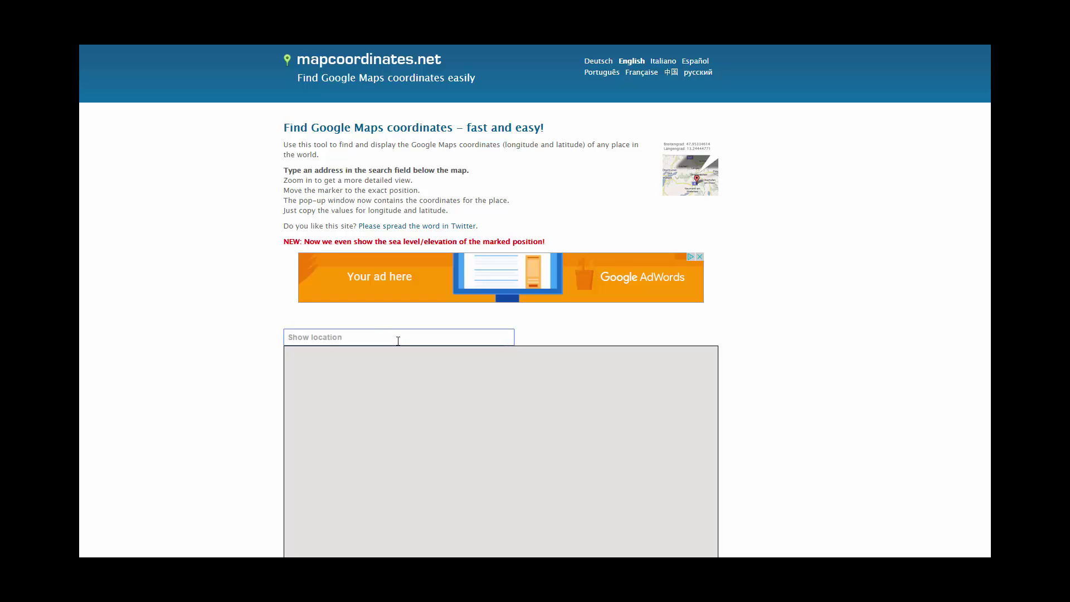
- Search mapcoordinates.net for the copied post code, locating it near Witney at 86 m sea level
click(437, 340)
key(ctrl+v)
key(Return)
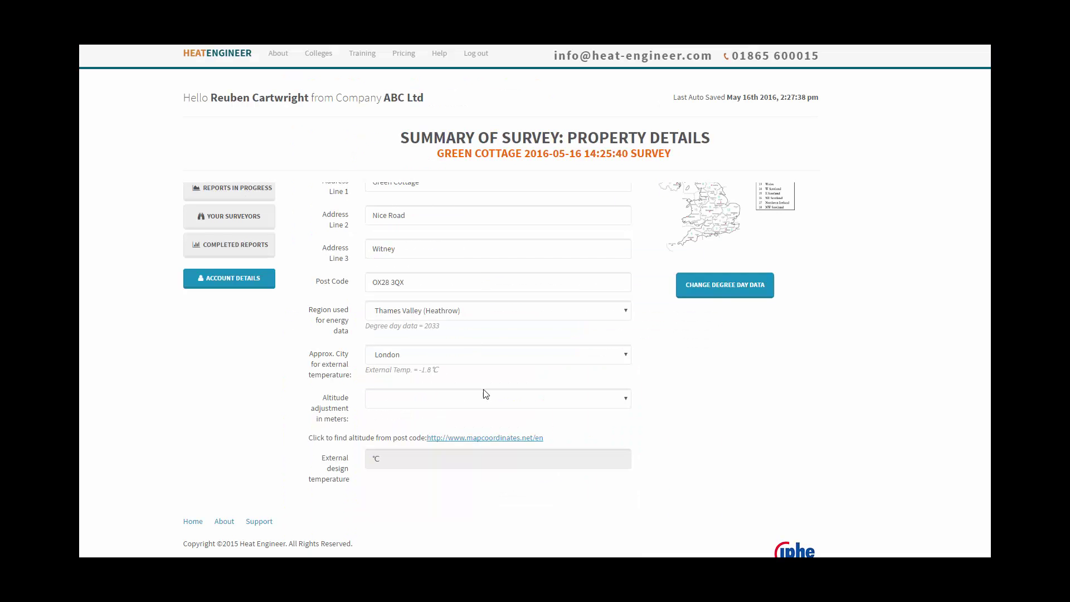
- Set the altitude adjustment to 100, giving a −2.1°C external design temperature
click(484, 393)
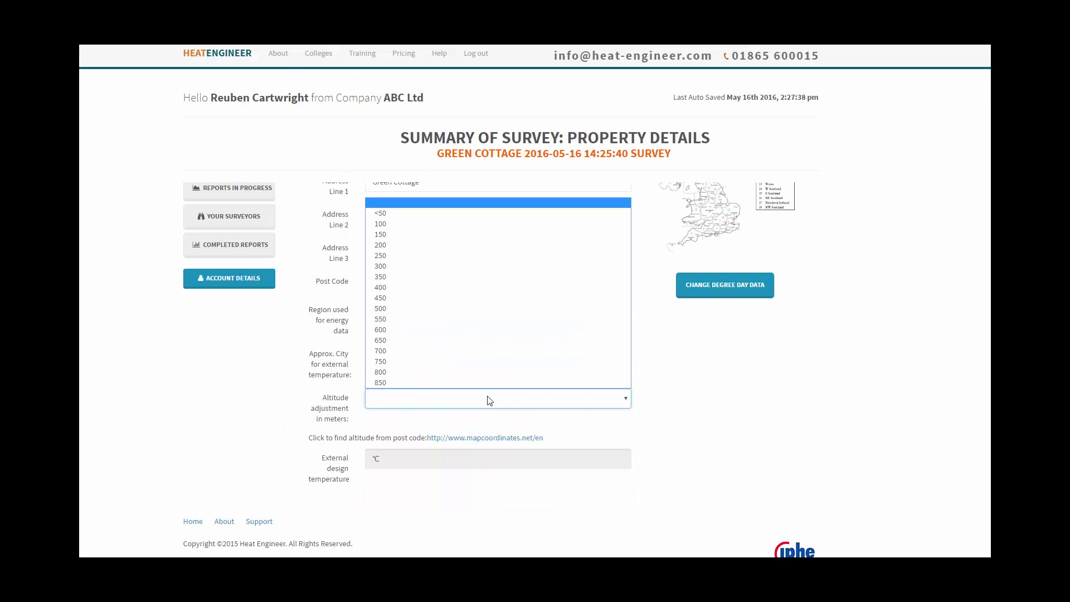
click(425, 226)
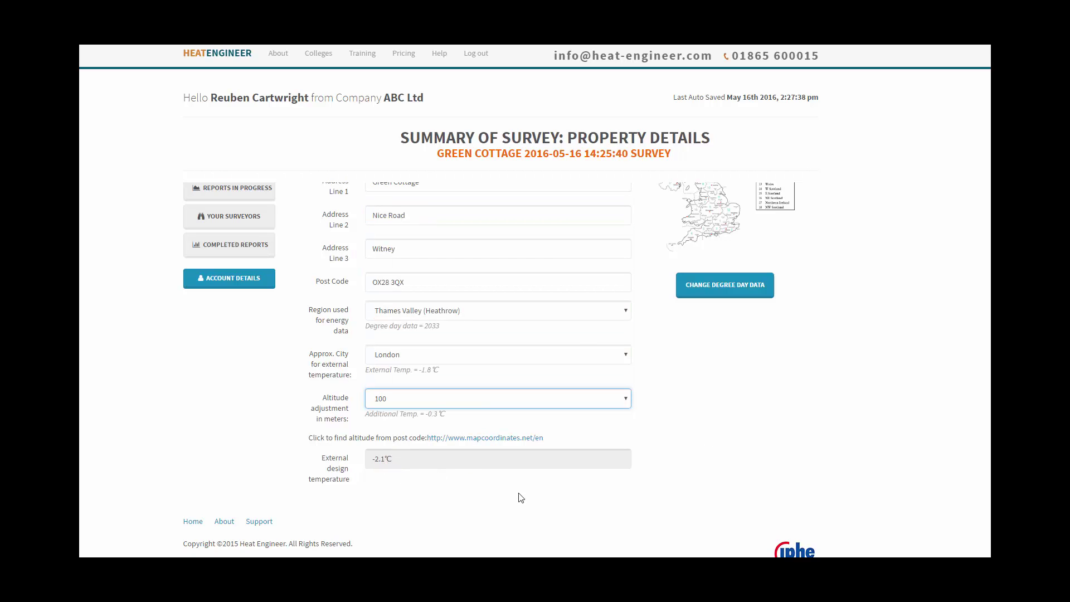
click(554, 490)
scroll(556, 490, up, 3)
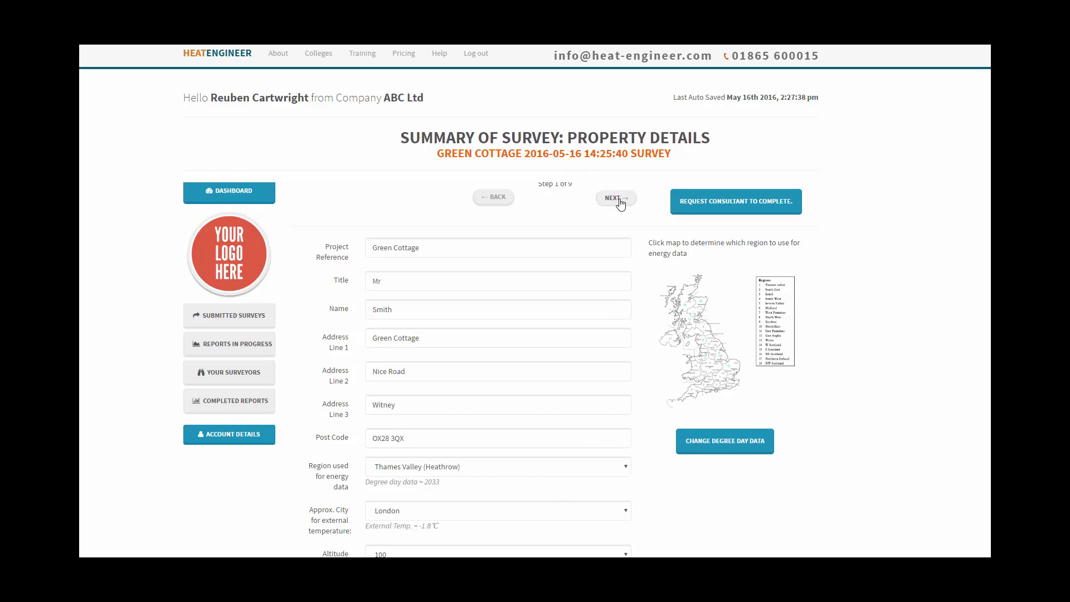
- On the Heating Type step, confirm ASHP as the heat source and continue to Room Features
click(623, 203)
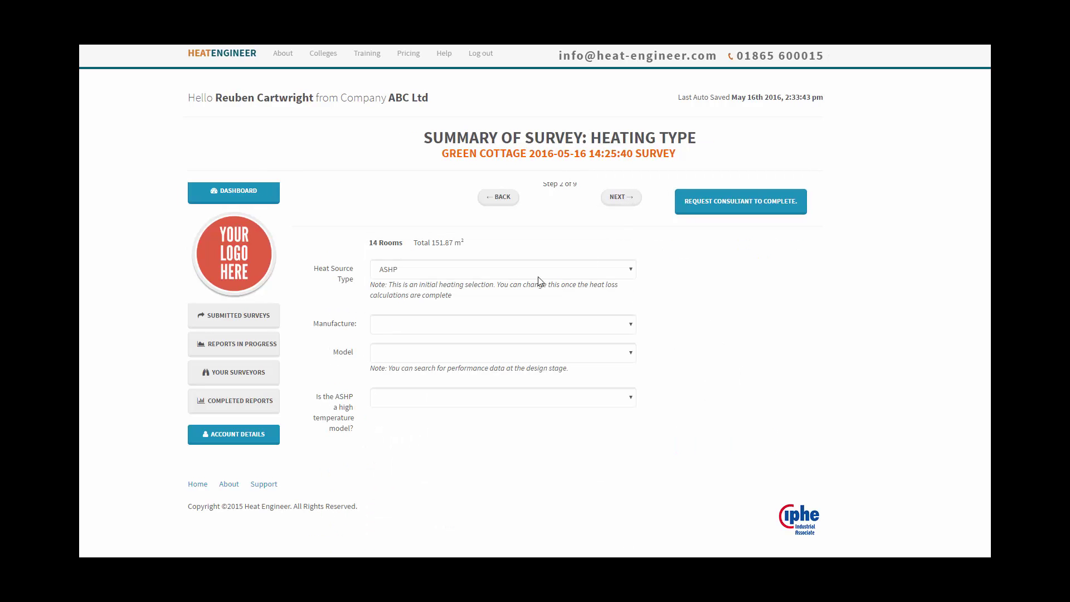
click(481, 273)
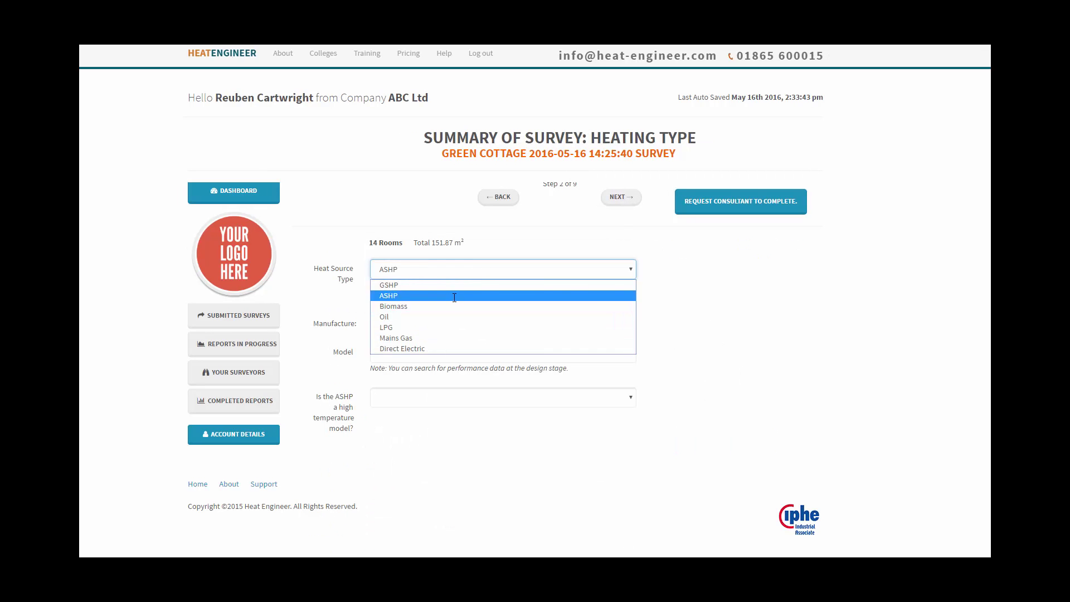
click(452, 295)
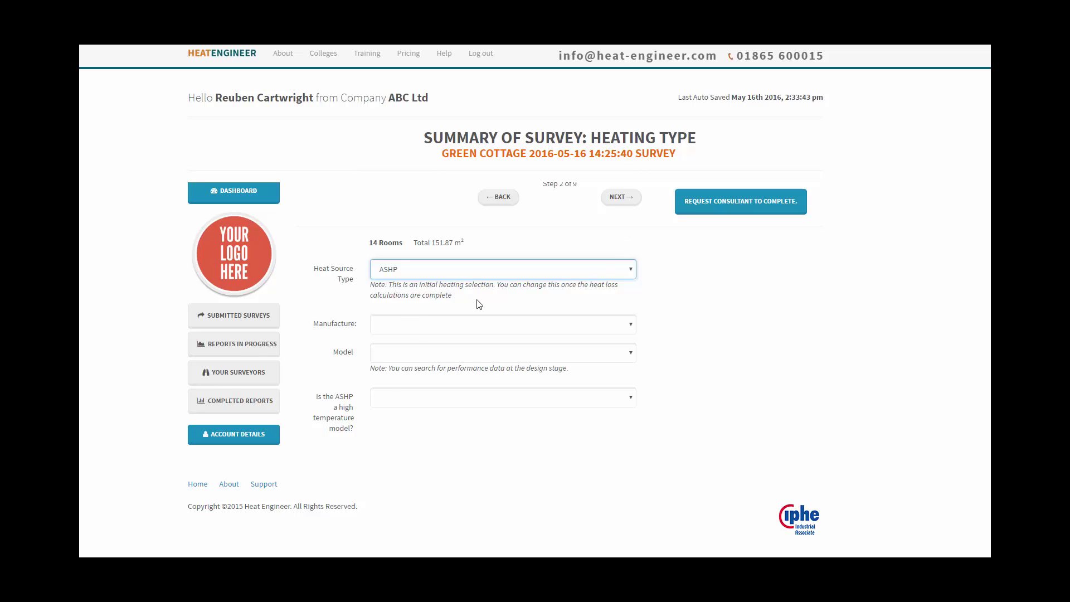
click(543, 277)
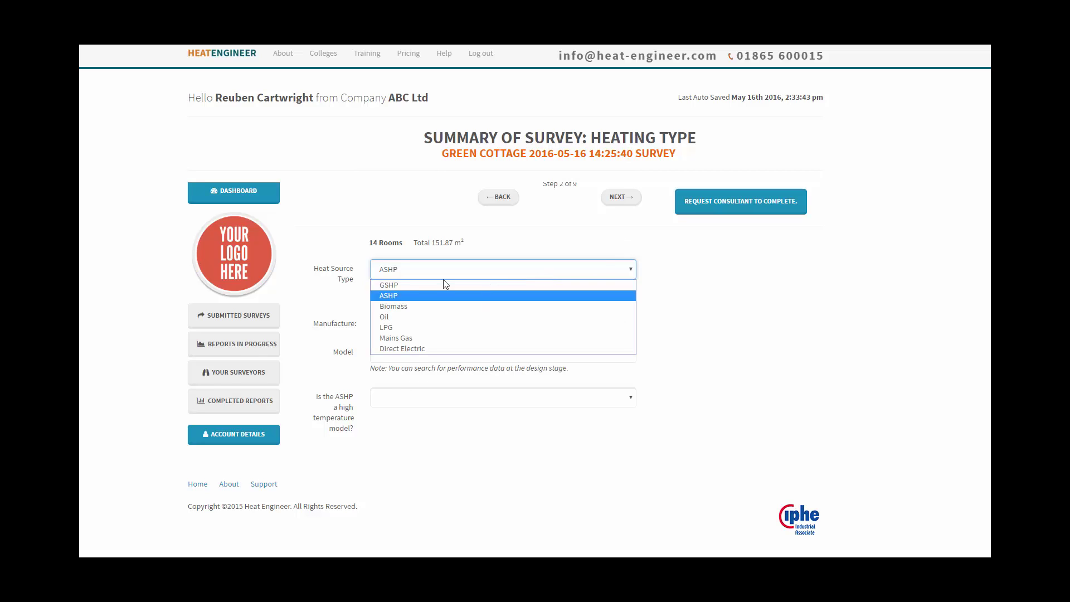
click(394, 296)
click(624, 202)
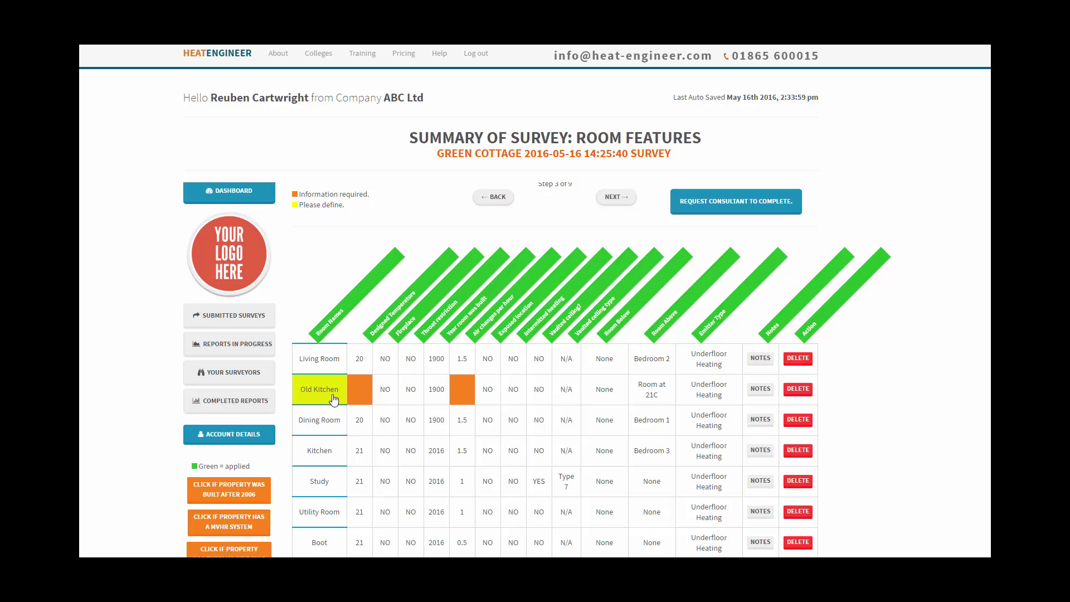
- Change Old Kitchen's room type to Kitchen so it uses 21 and 2 air changes
scroll(333, 399, down, 5)
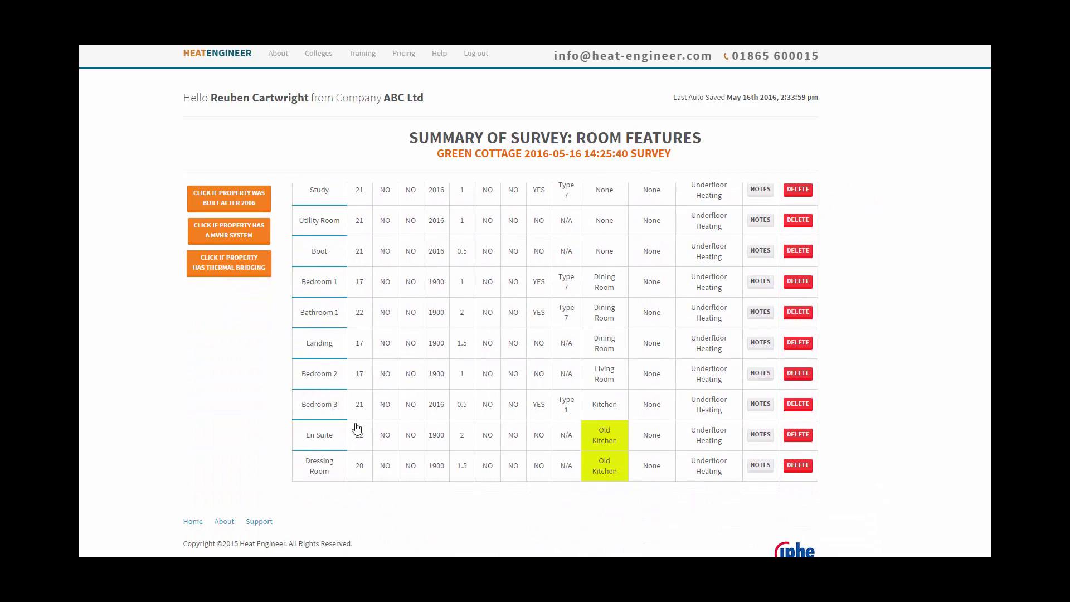
scroll(354, 429, up, 5)
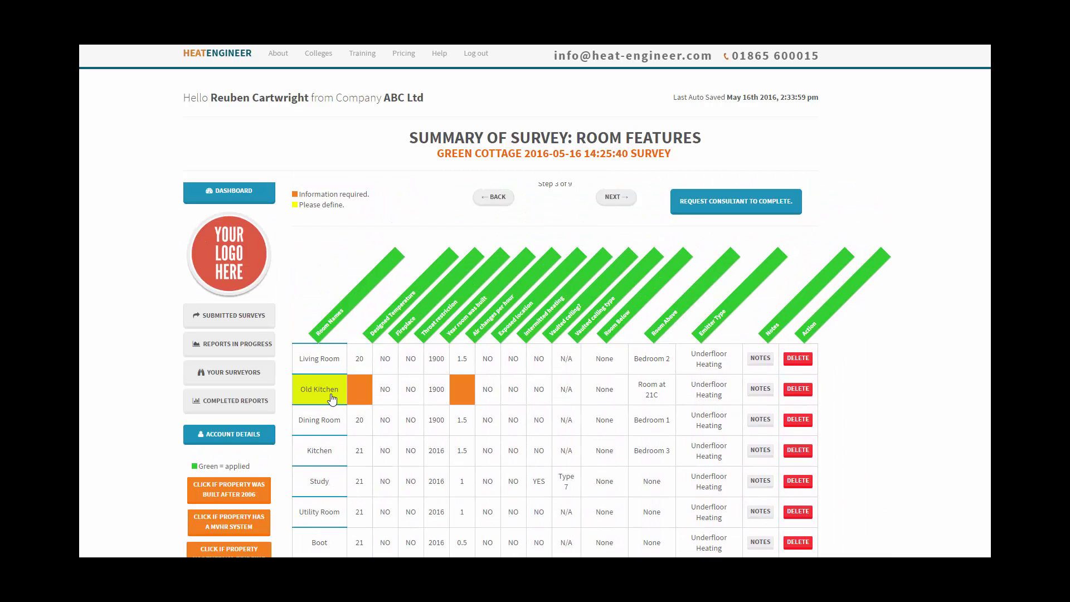
click(331, 395)
click(462, 164)
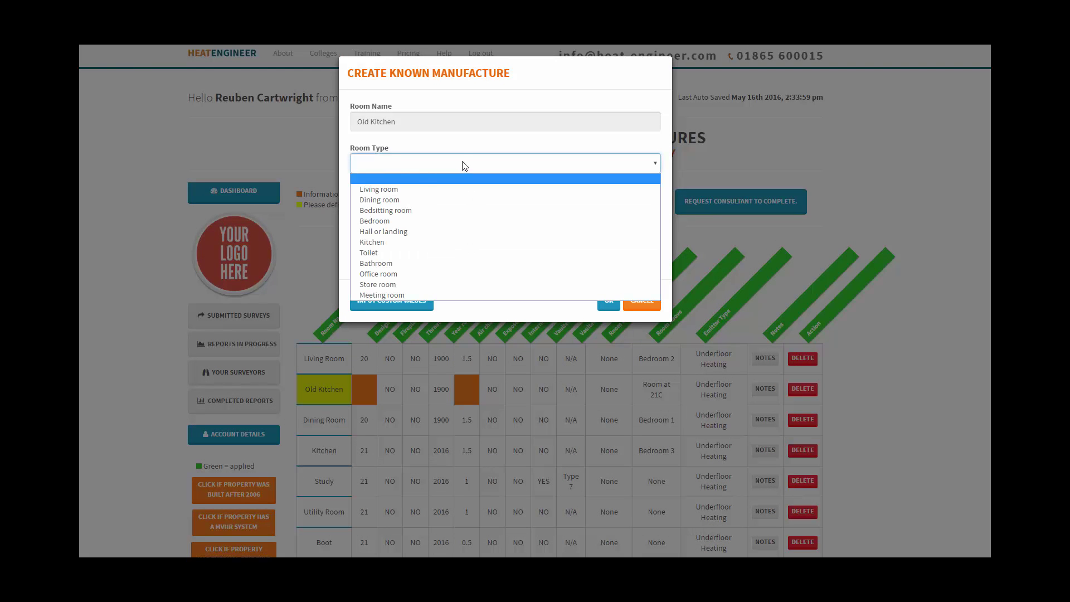
click(390, 242)
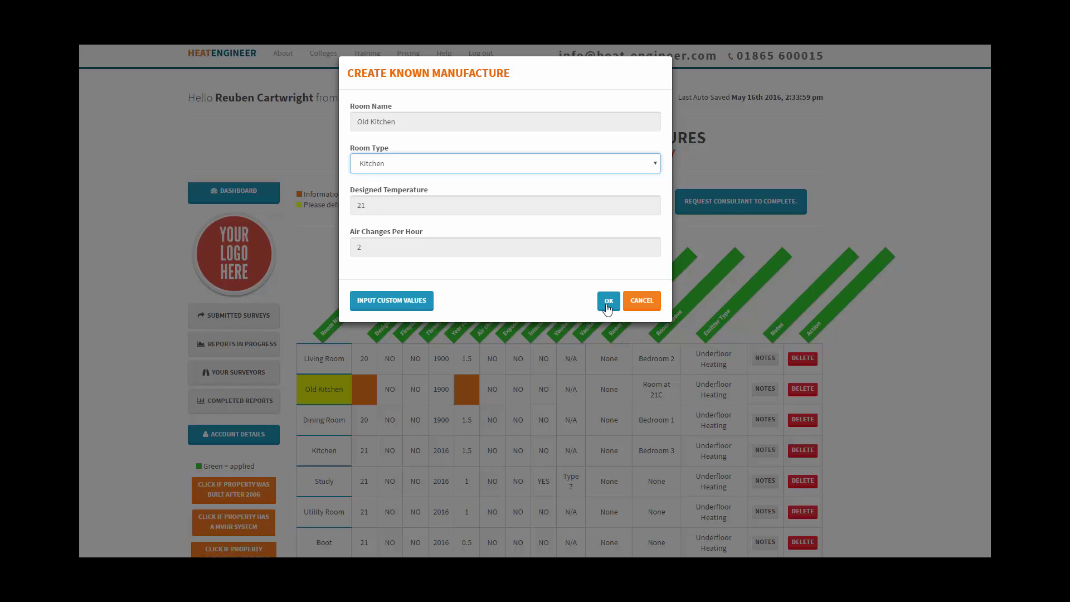
click(607, 302)
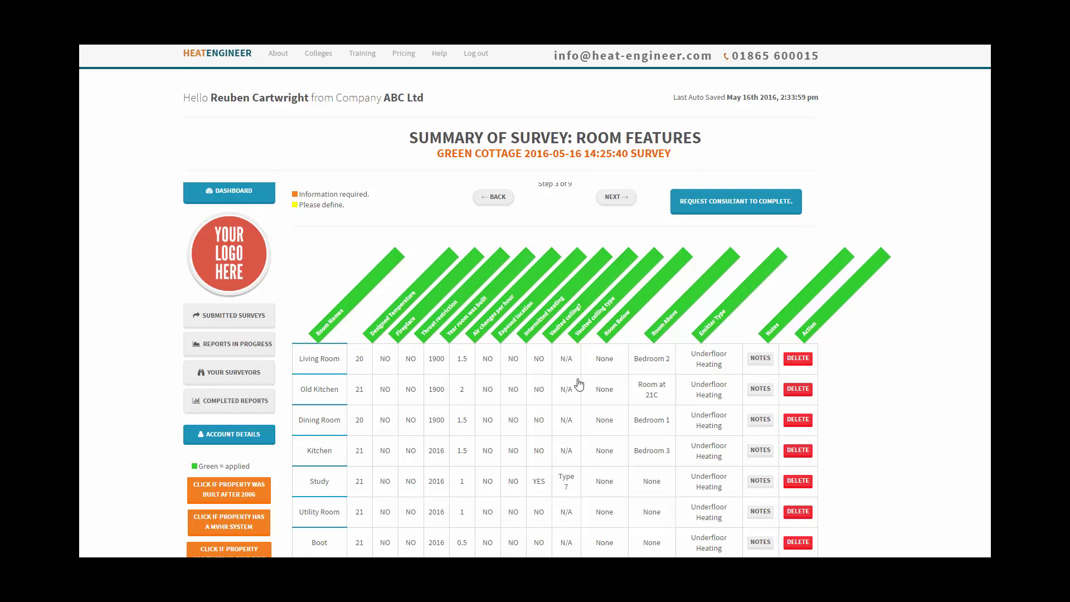
scroll(577, 380, down, 5)
scroll(554, 491, up, 5)
scroll(687, 441, down, 5)
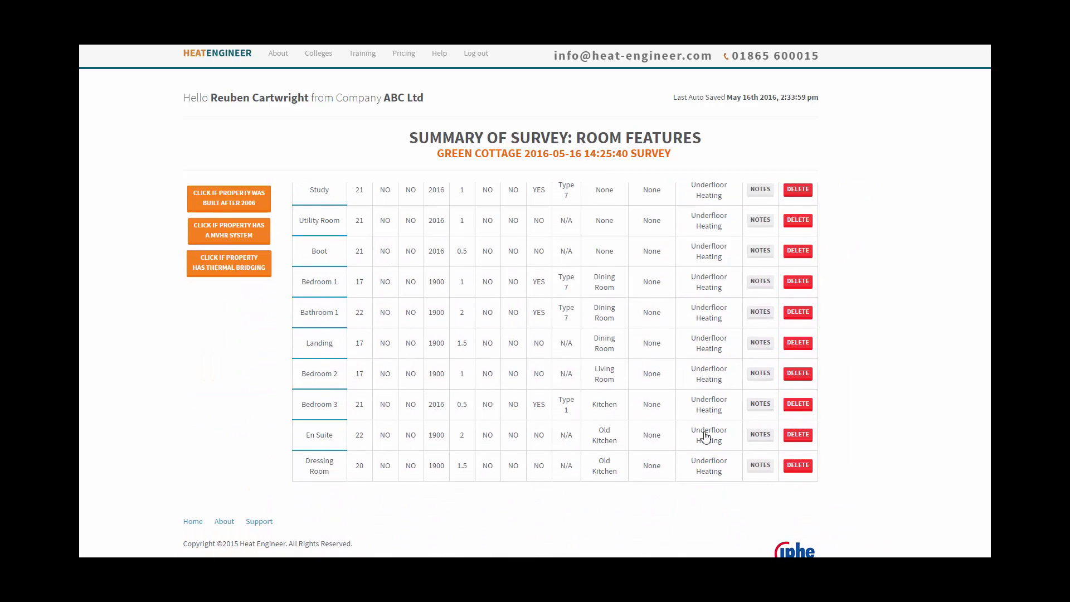
scroll(683, 440, up, 5)
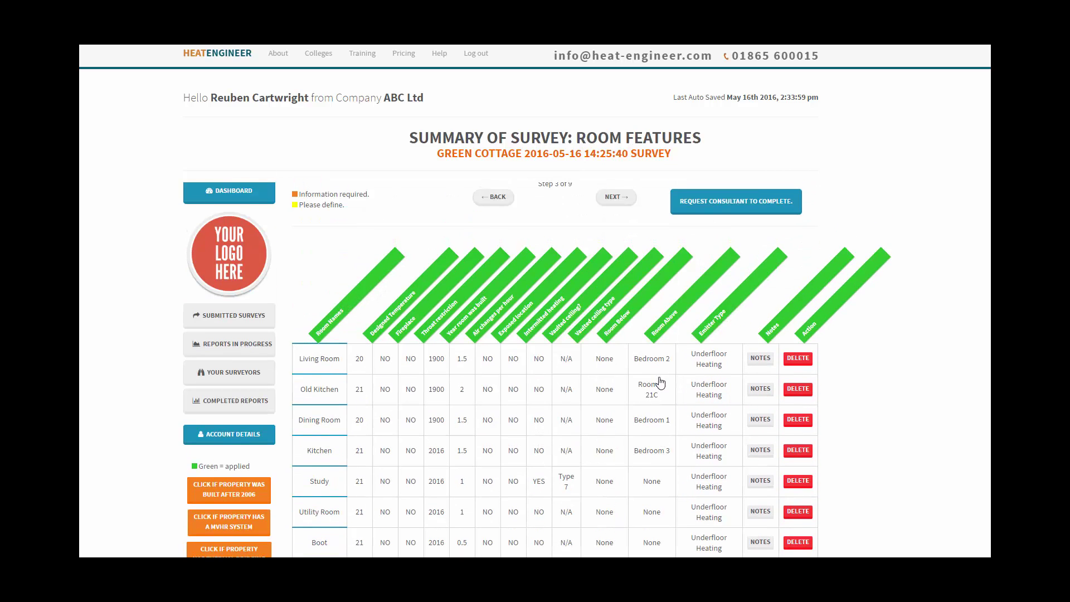
scroll(663, 381, down, 5)
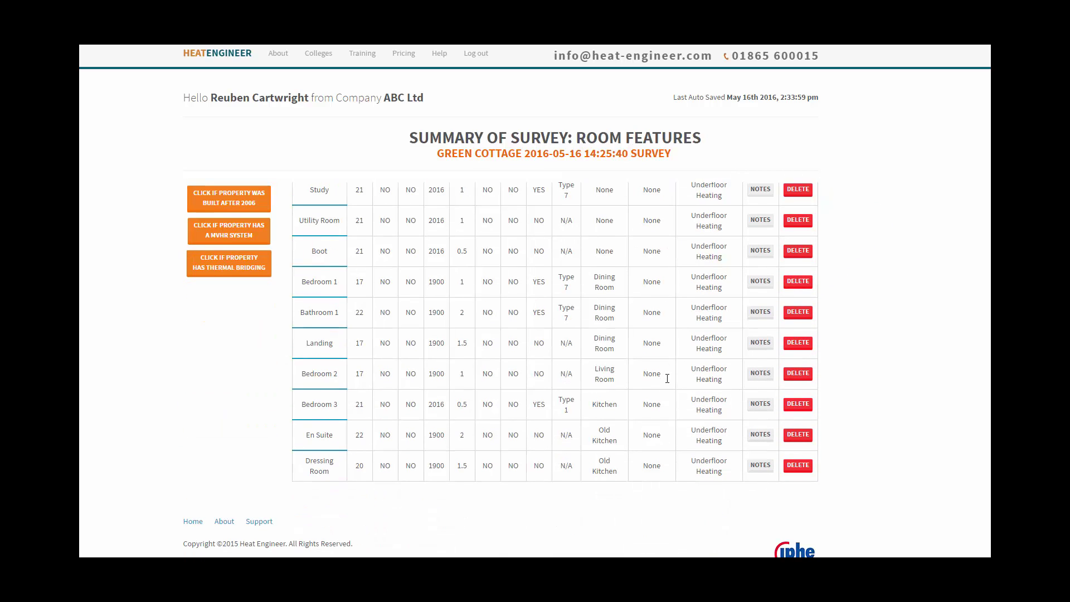
scroll(688, 375, up, 5)
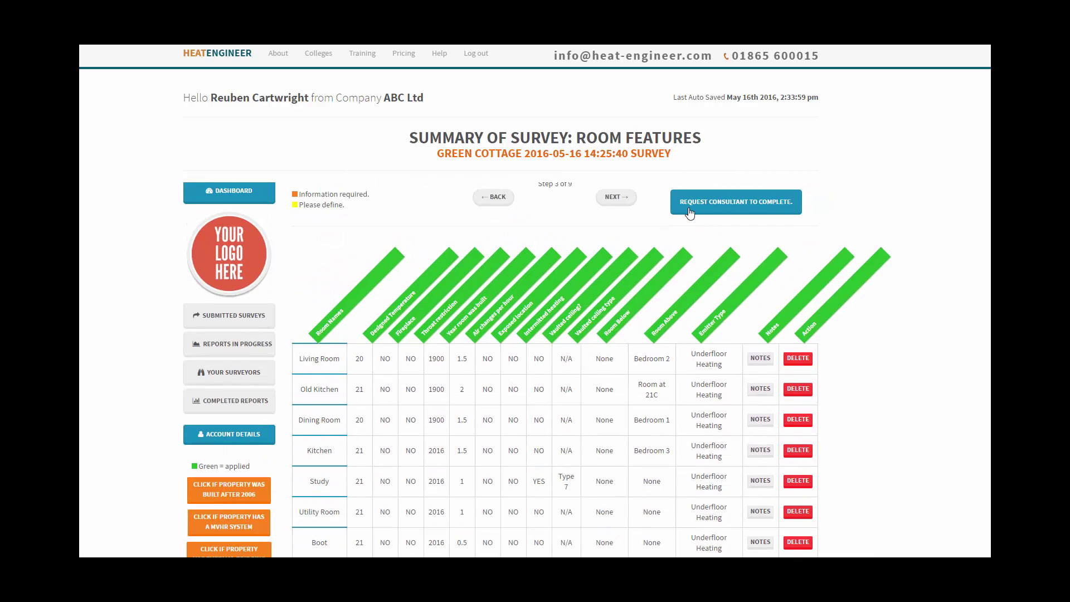
- Step forward to Room Dimensions, then back to the Room Features summary
click(617, 198)
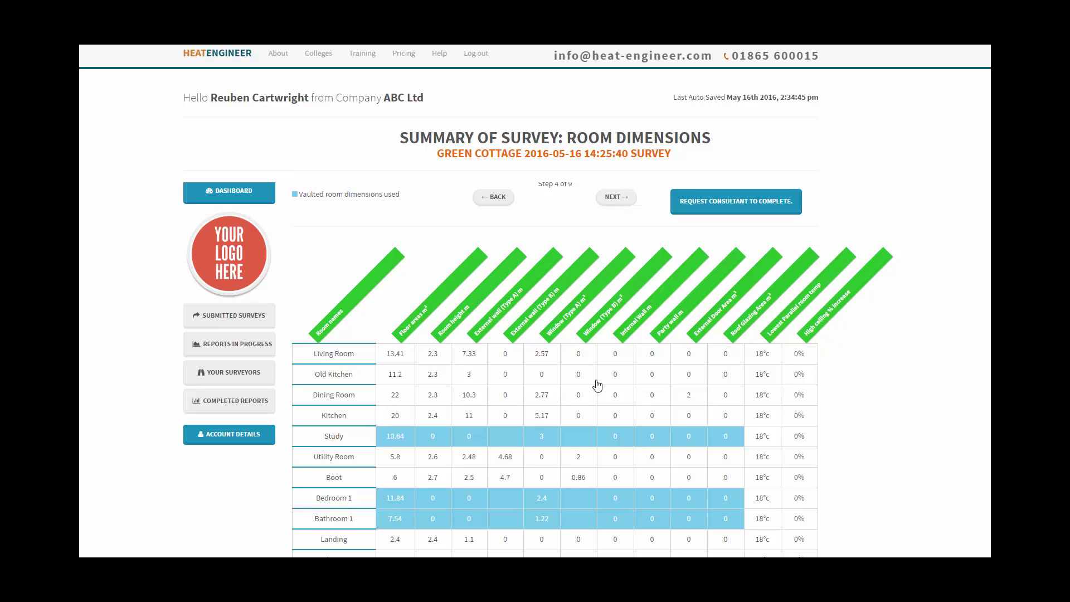
click(502, 206)
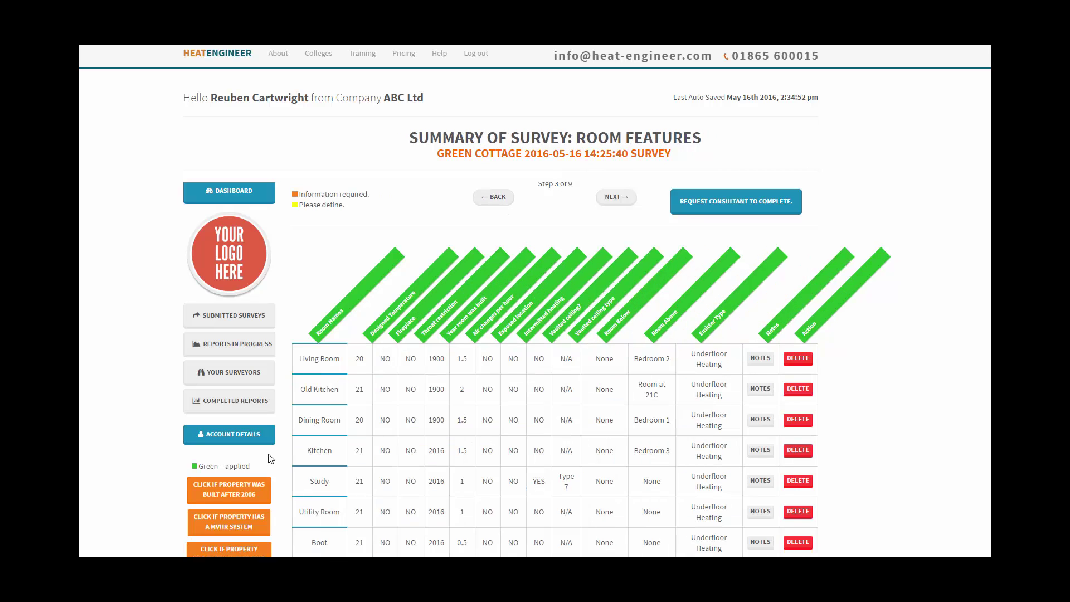
scroll(273, 459, down, 1)
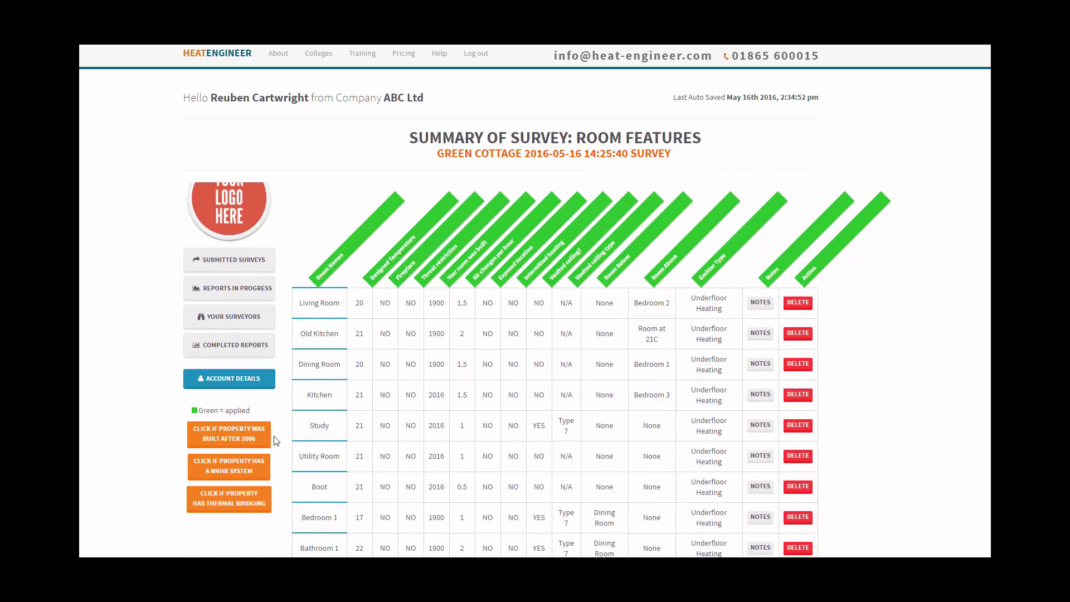
- Try the built-after-2006 and MVHR options, cancel the MVHR dialog and turn built-after-2006 back off
click(257, 435)
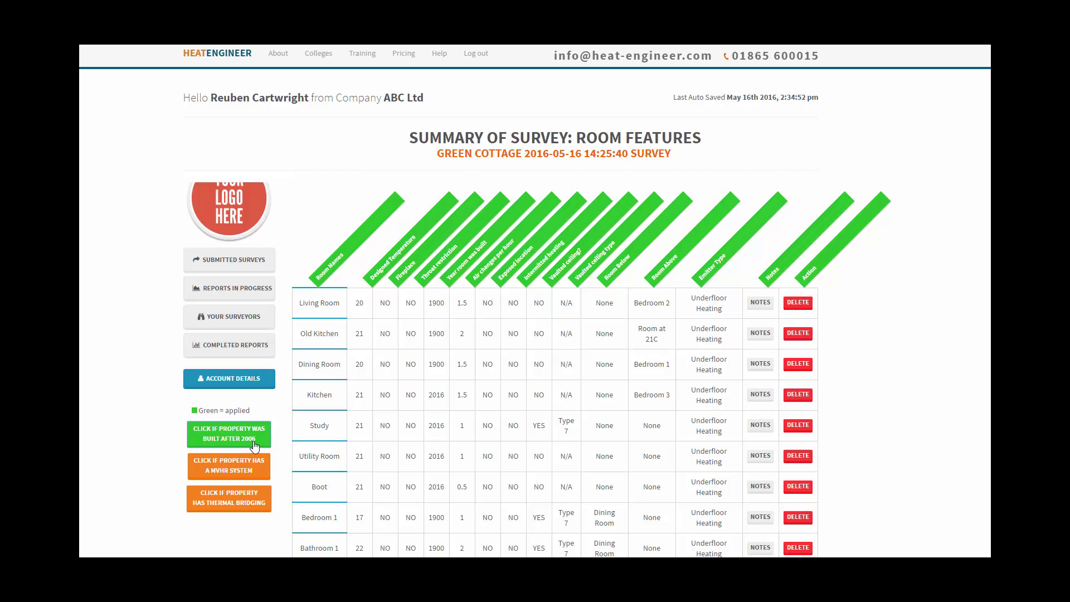
click(250, 477)
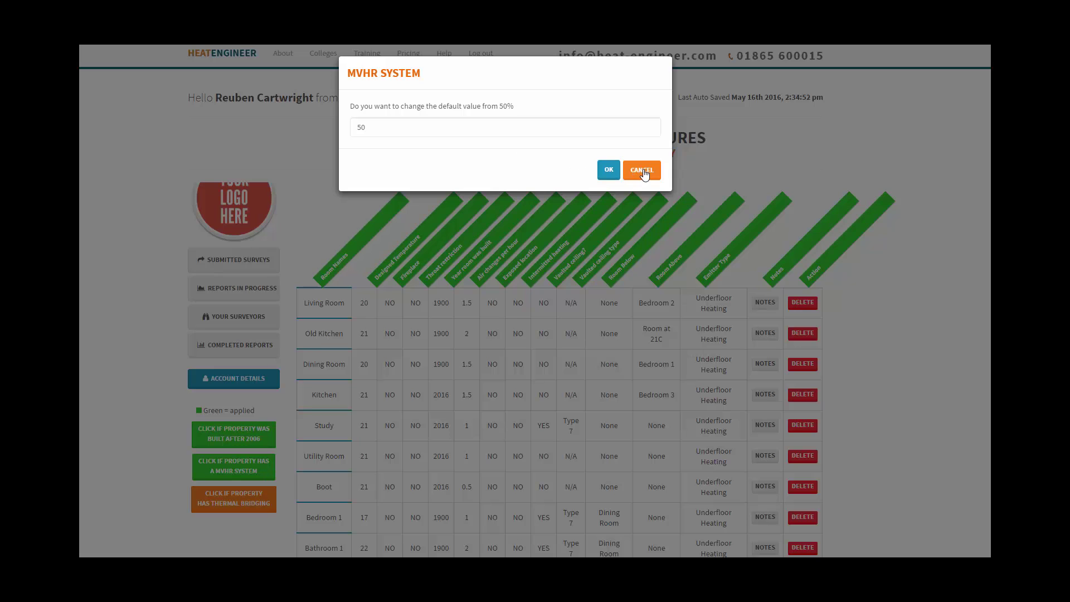
click(642, 170)
click(258, 436)
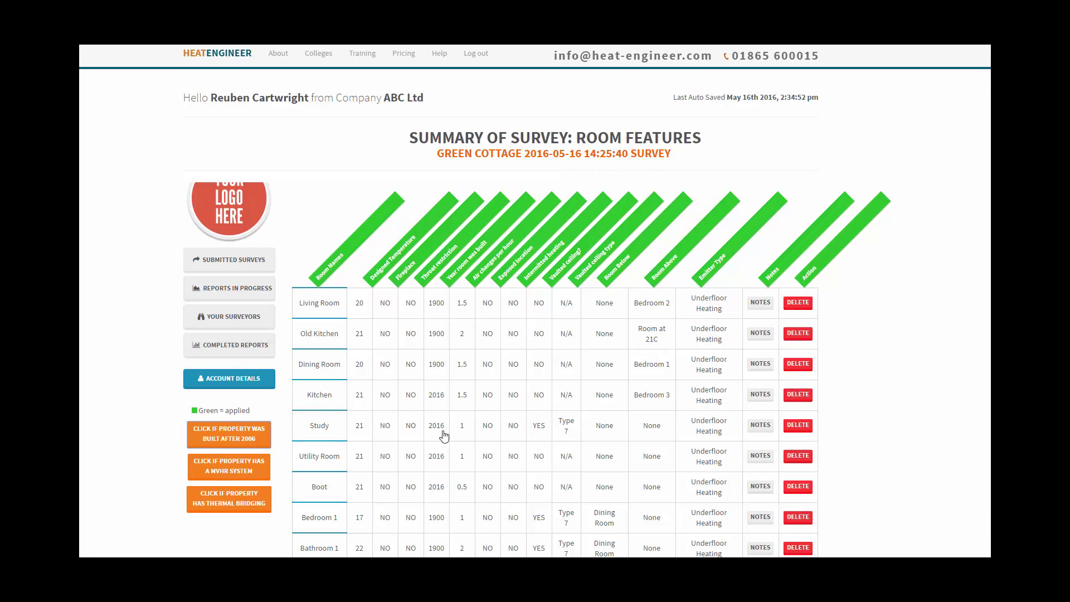
- Browse the Help Guide contents and jump to the walls and glazing sections
scroll(482, 367, up, 1)
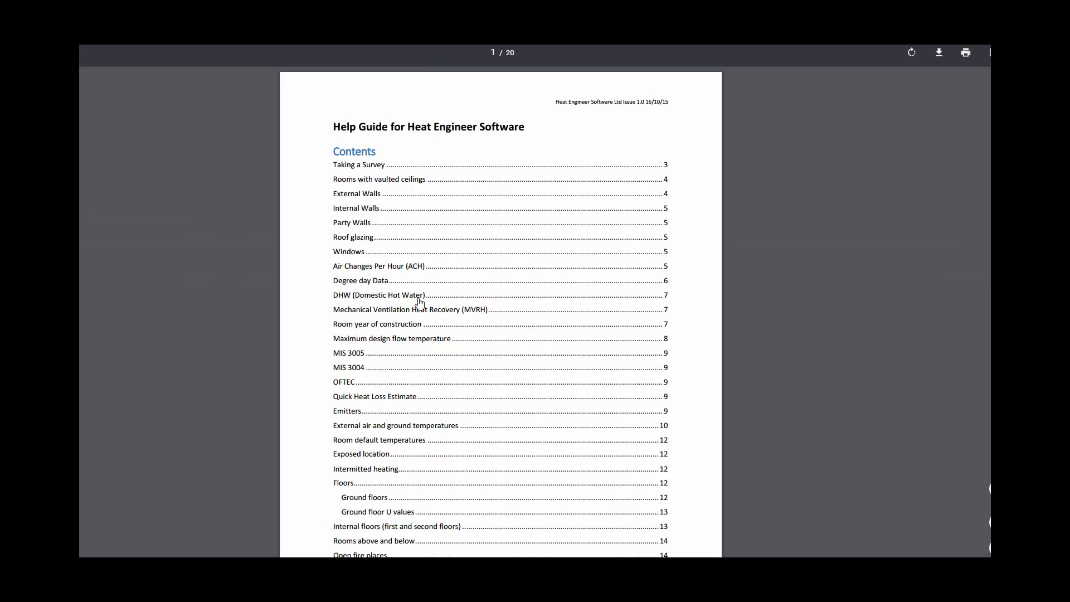
scroll(399, 313, down, 3)
scroll(399, 314, down, 8)
scroll(400, 314, up, 7)
scroll(399, 314, up, 4)
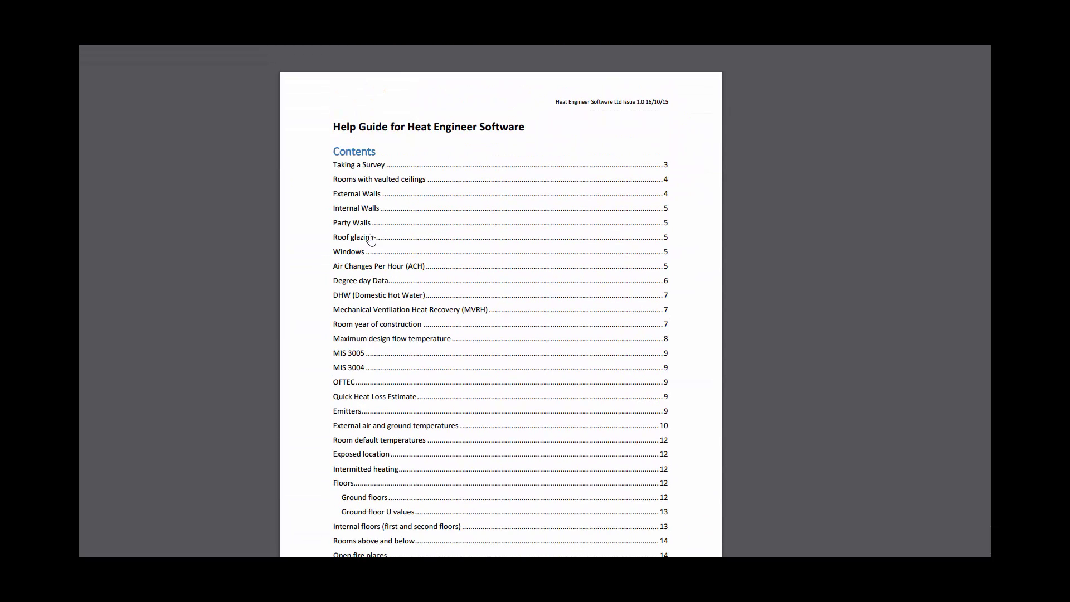
click(354, 243)
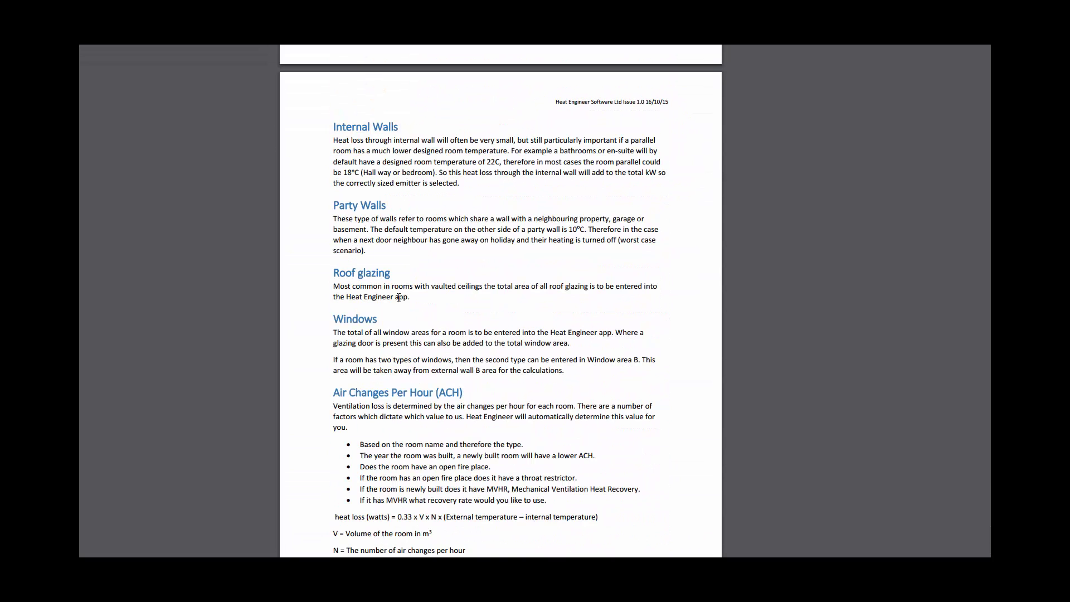
- Scroll down through the guide's air changes and MVHR sections
scroll(405, 326, down, 2)
scroll(460, 357, down, 6)
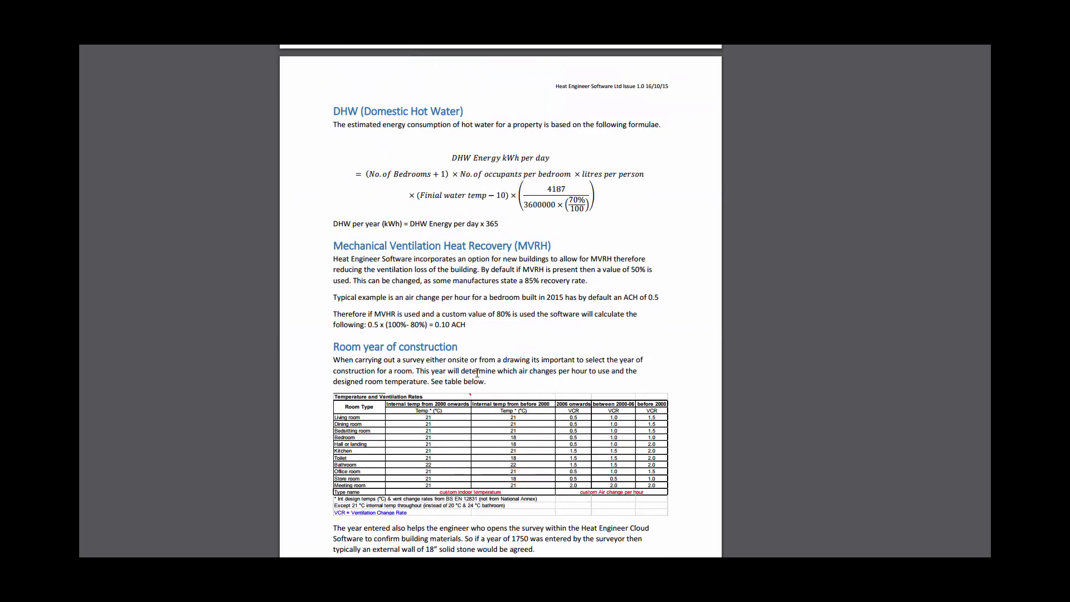
scroll(477, 372, down, 4)
scroll(452, 226, up, 3)
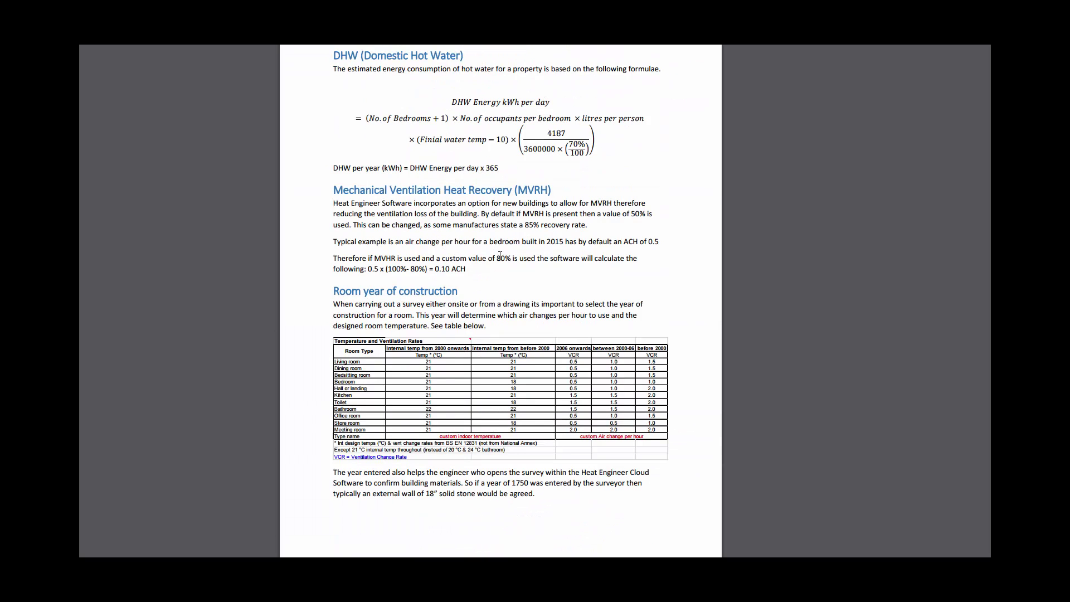
scroll(427, 310, down, 2)
scroll(426, 310, down, 10)
scroll(426, 312, down, 2)
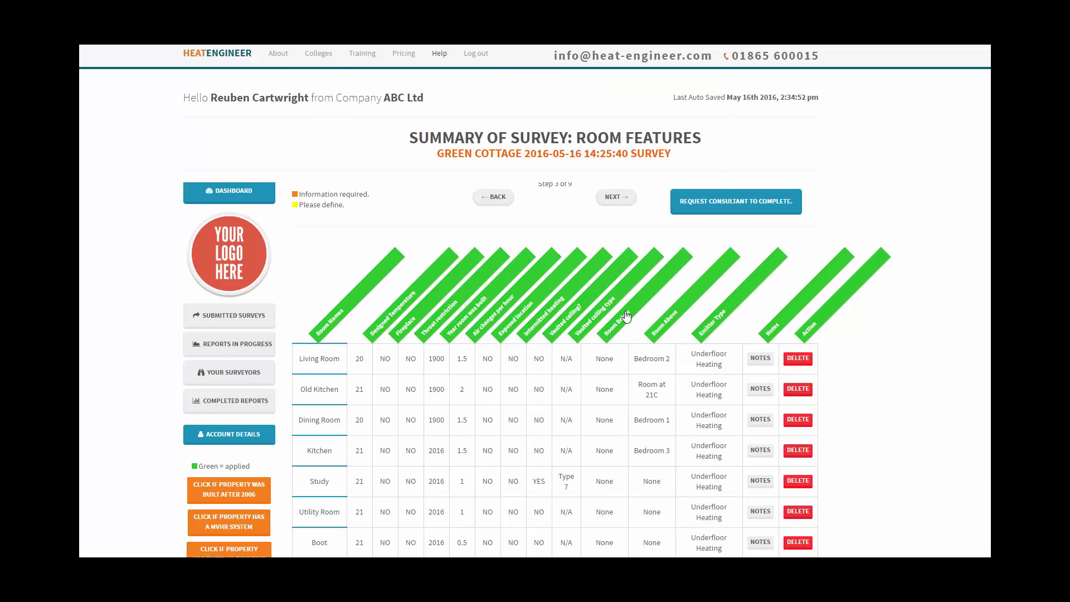
- Advance from Room Features to the next survey step
scroll(626, 316, down, 1)
scroll(627, 317, up, 1)
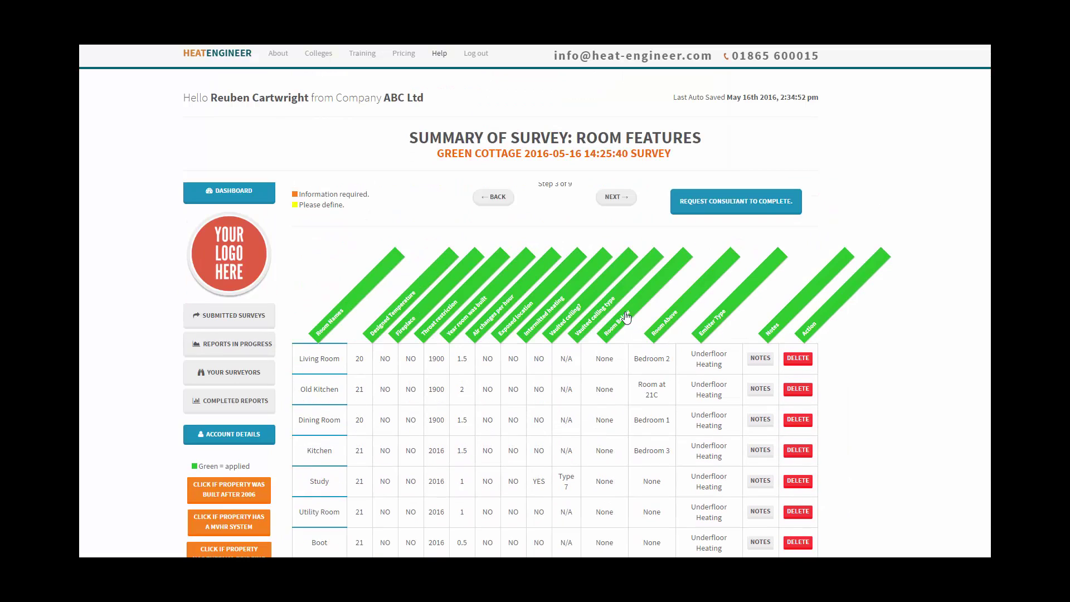
click(613, 199)
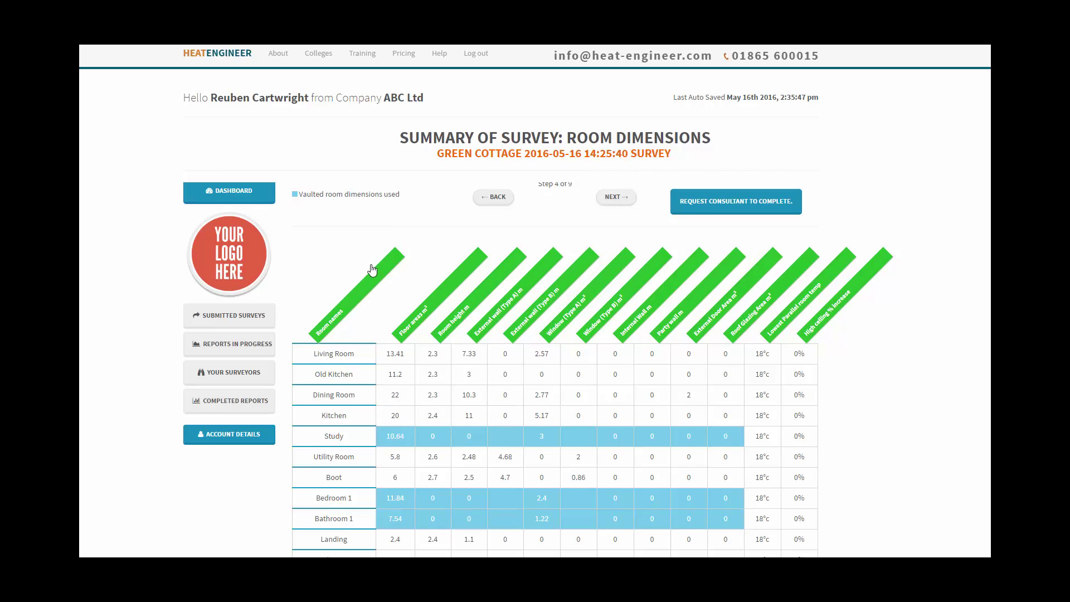
drag(401, 194, 301, 193)
click(310, 208)
- Scroll through the room dimensions for Study, Bedroom 1, Bathroom 1 and Bedroom 3
scroll(479, 443, down, 3)
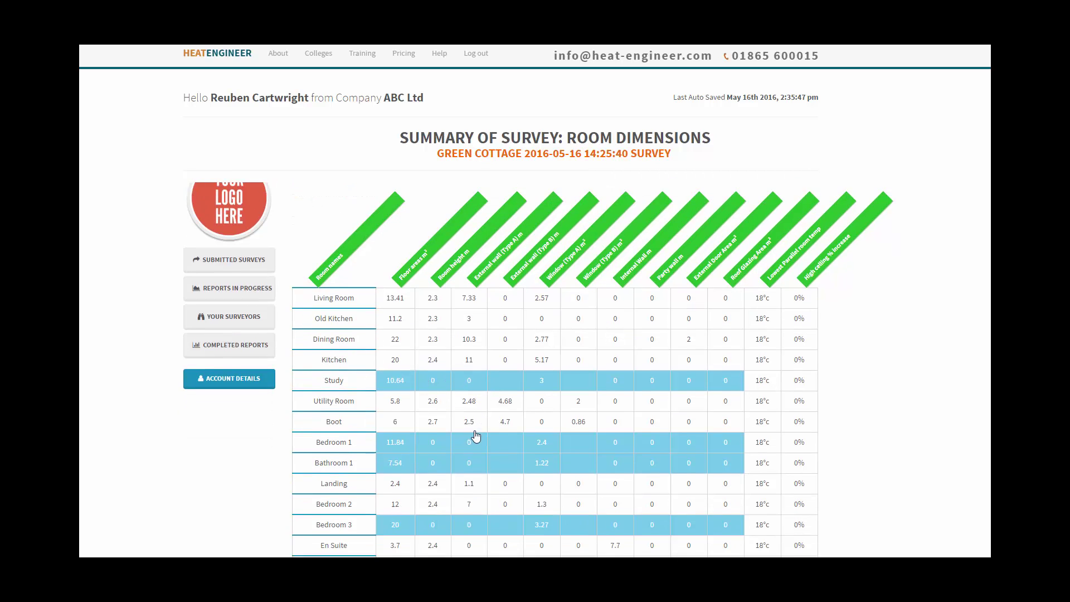
scroll(452, 446, up, 2)
scroll(450, 440, up, 1)
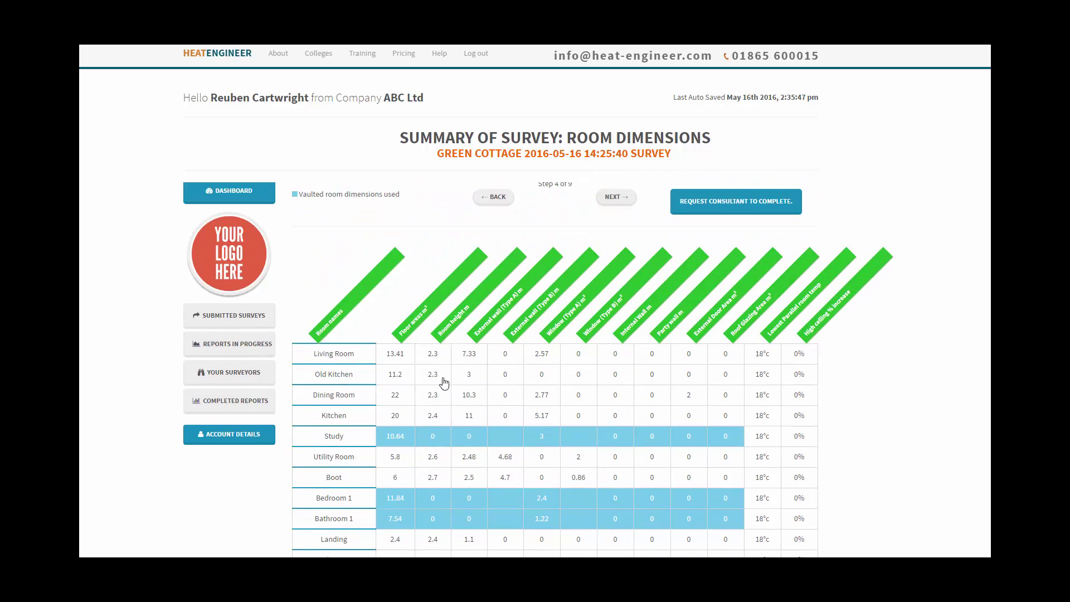
scroll(585, 474, down, 3)
scroll(588, 511, up, 3)
scroll(842, 428, down, 3)
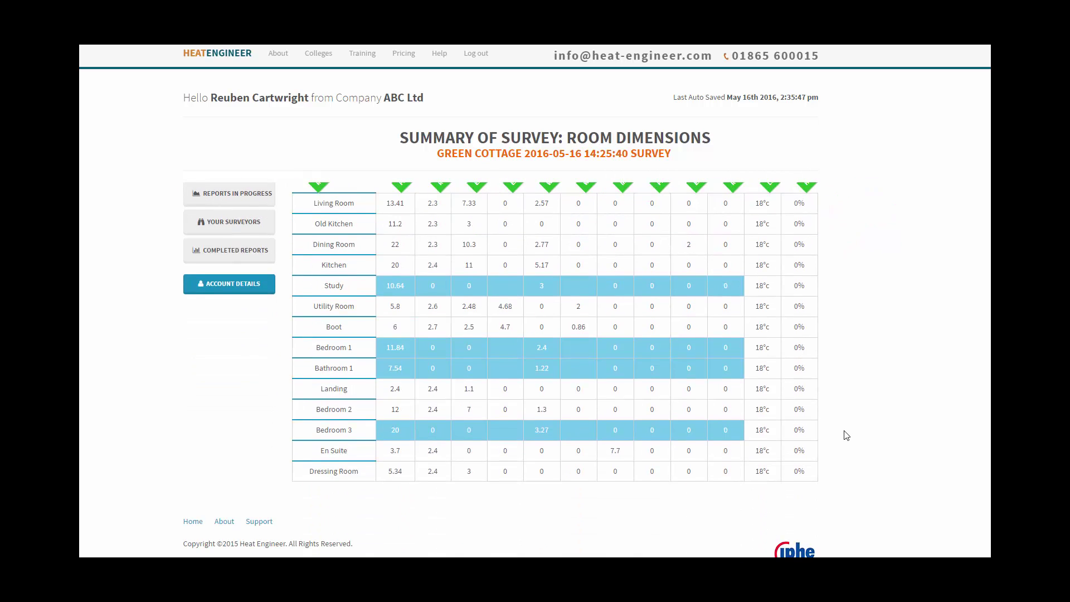
scroll(846, 435, up, 3)
- Review the Vaulted Rooms summary, then advance the survey to Step 6, External & Vaulted Walls
click(611, 207)
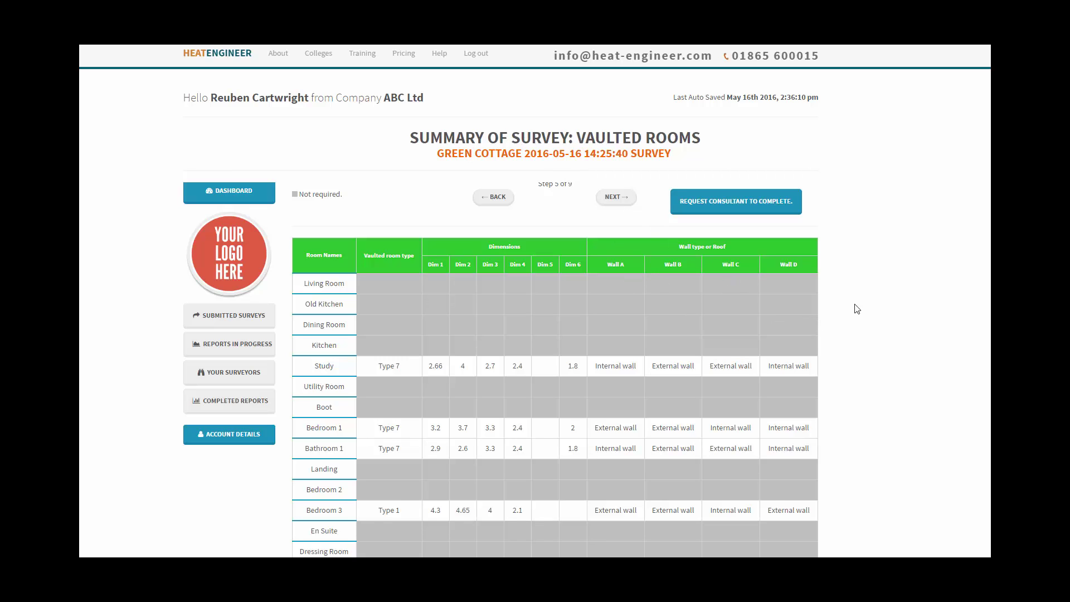
scroll(413, 362, down, 1)
scroll(883, 410, down, 1)
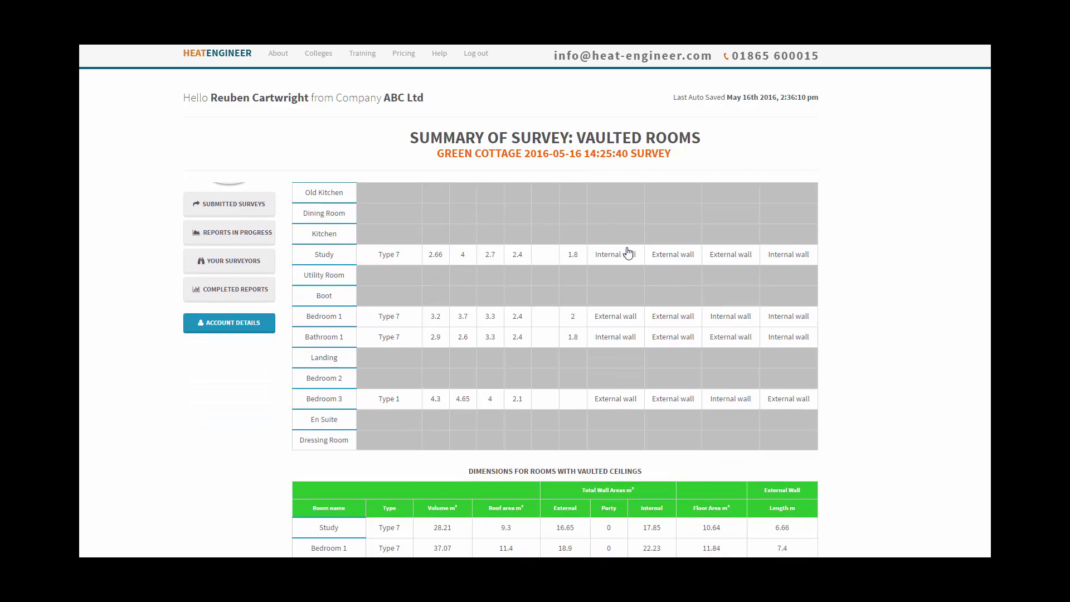
scroll(626, 256, up, 2)
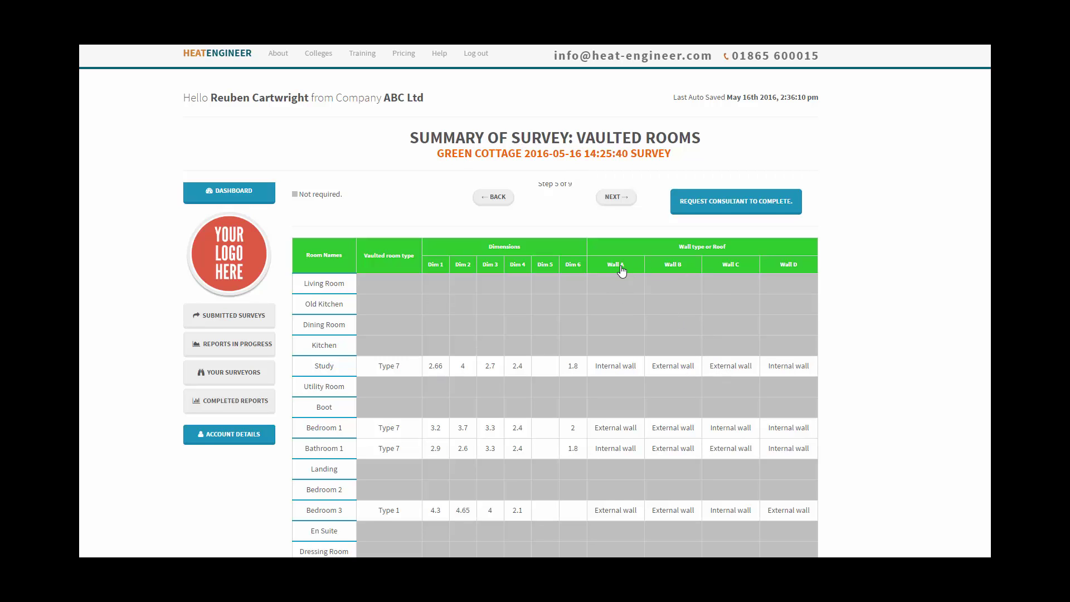
scroll(830, 306, down, 5)
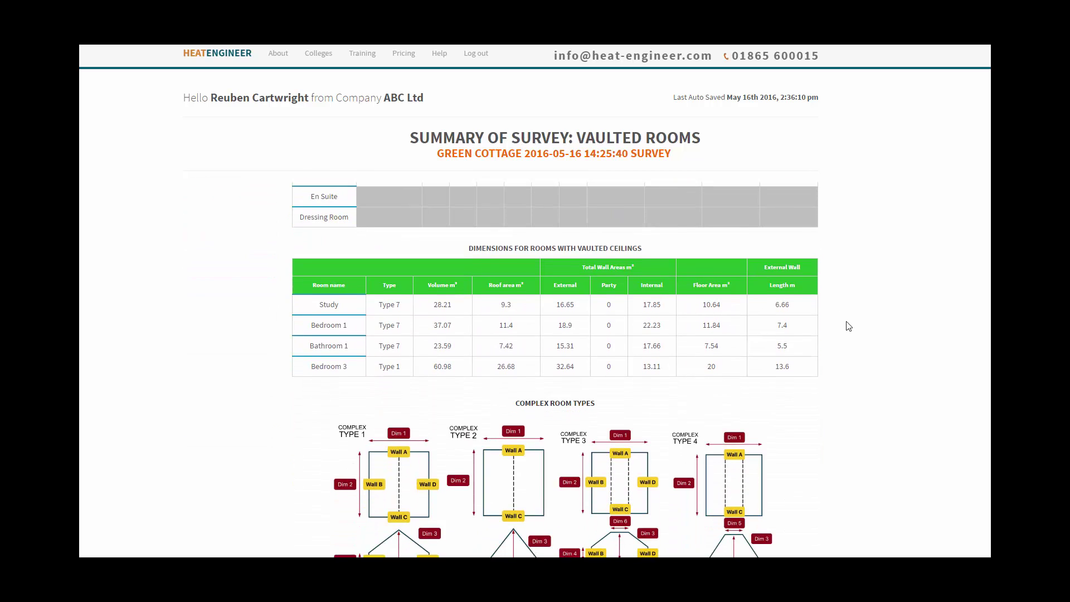
scroll(878, 368, down, 1)
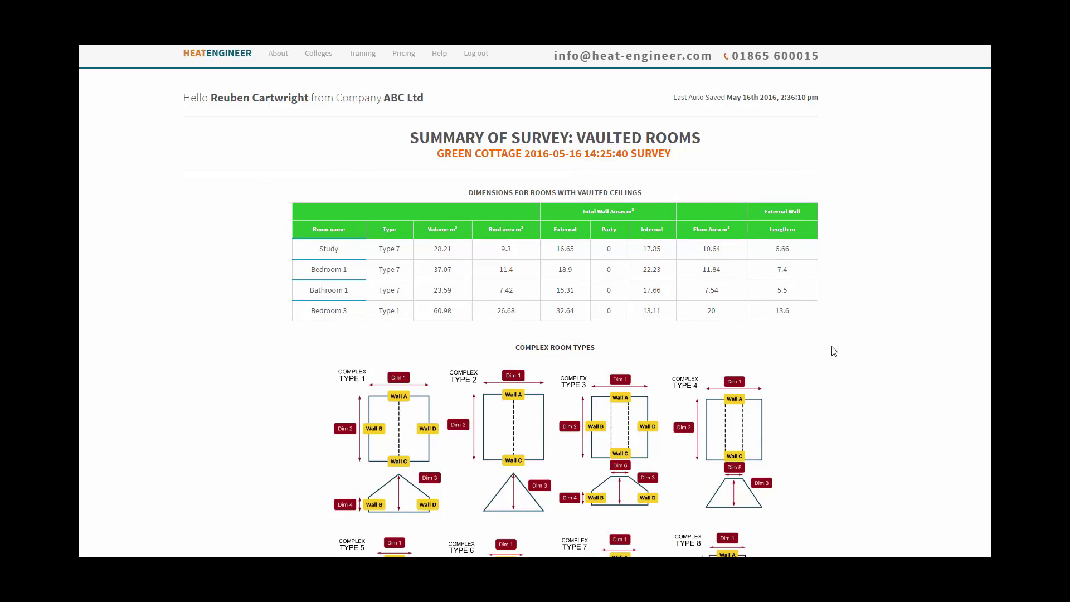
scroll(836, 365, down, 2)
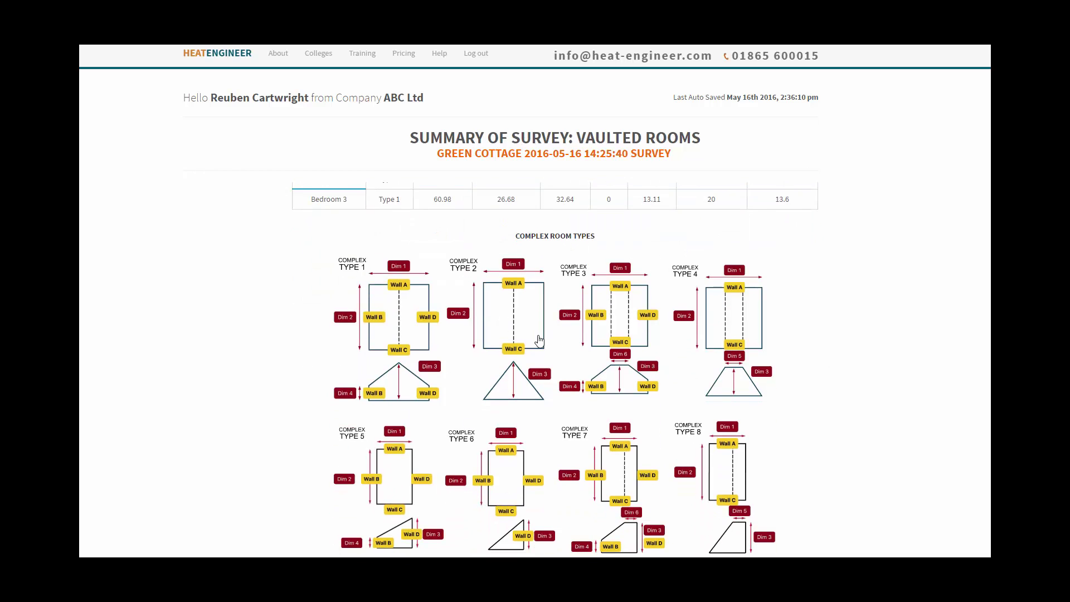
scroll(847, 404, up, 7)
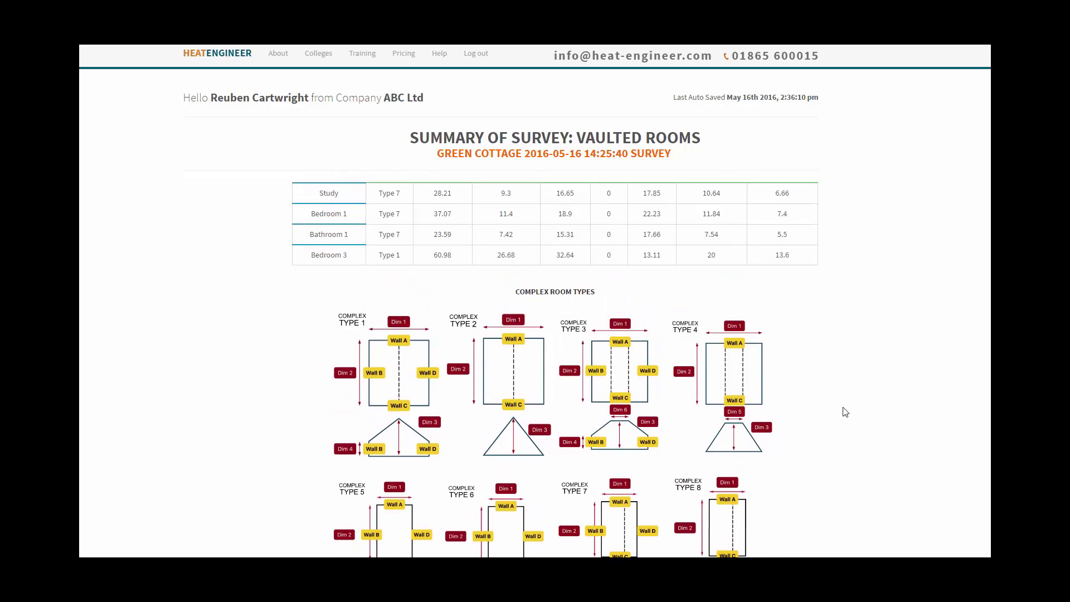
click(615, 198)
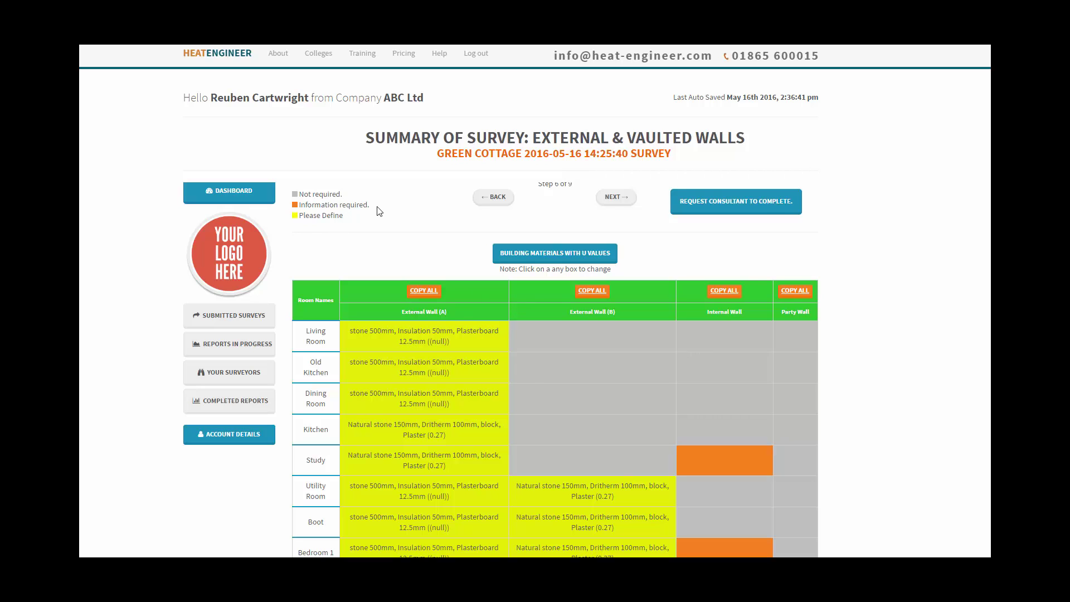
- Set the Study and Bedroom 1 internal walls to Plasterboard with Studding (1.72)
scroll(719, 401, down, 2)
scroll(700, 446, up, 2)
scroll(535, 354, down, 6)
scroll(869, 401, up, 5)
click(734, 397)
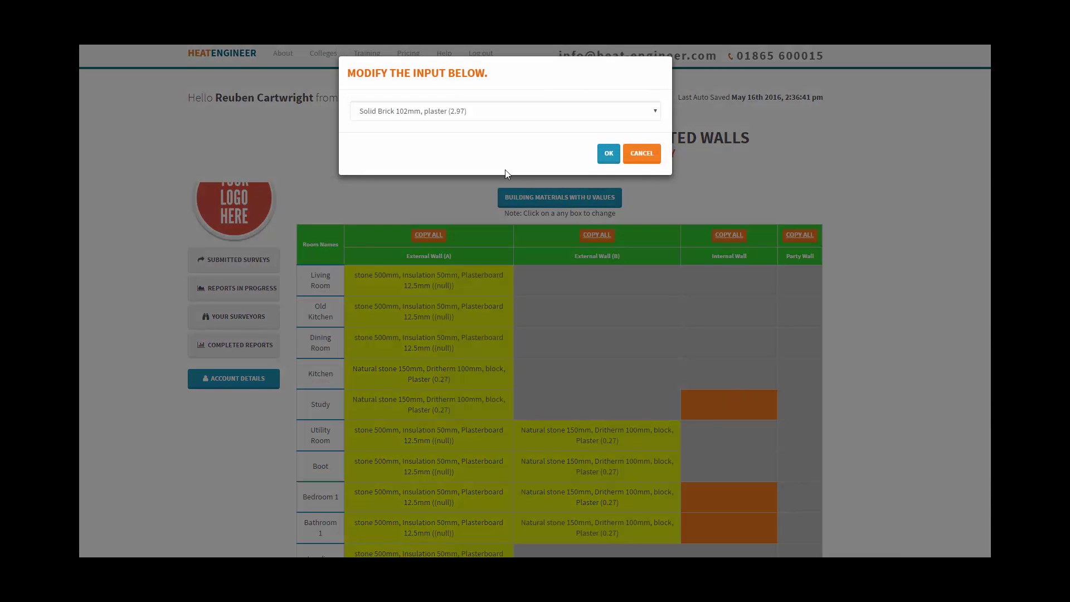
click(493, 114)
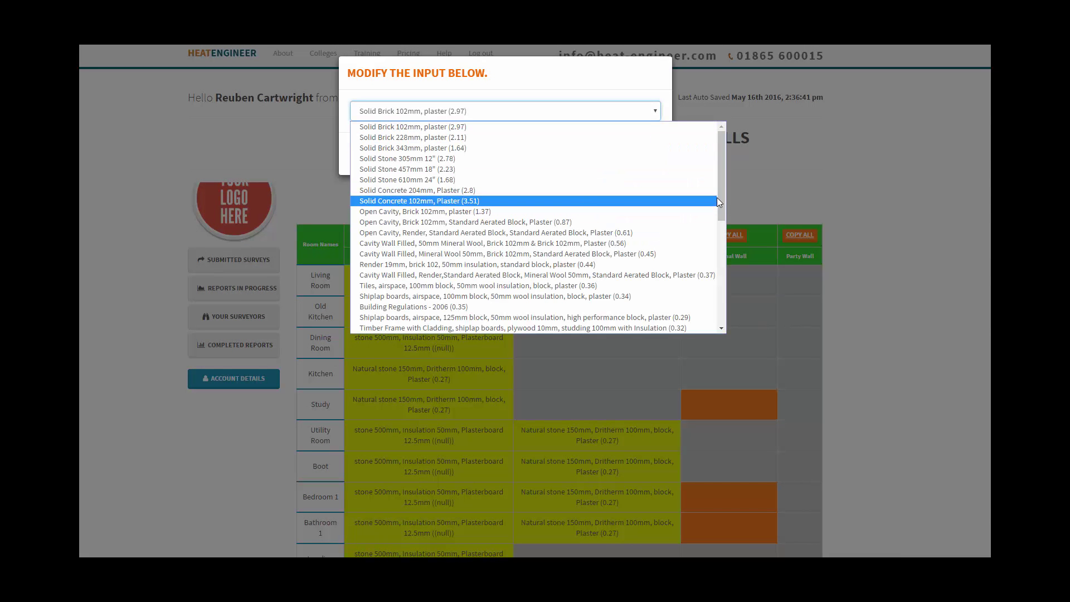
drag(718, 195, 717, 273)
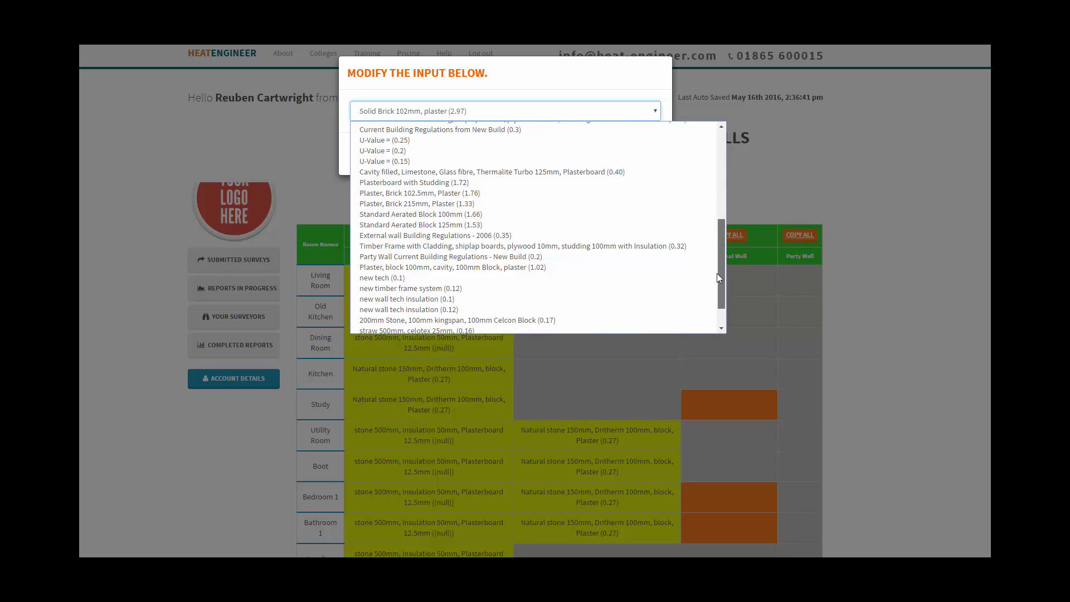
click(410, 183)
click(607, 158)
scroll(751, 409, down, 2)
click(733, 387)
click(575, 118)
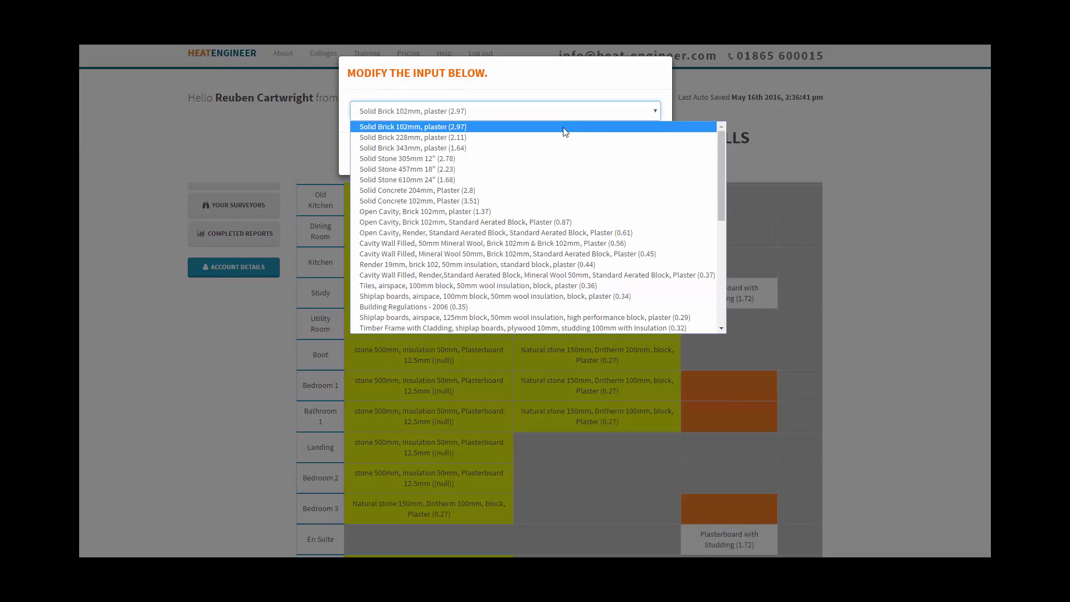
drag(718, 173, 717, 234)
click(552, 251)
click(608, 155)
- Set the Bathroom 1 and Bedroom 3 internal walls to Plasterboard with Studding (1.72)
scroll(697, 301, down, 2)
click(728, 305)
click(569, 115)
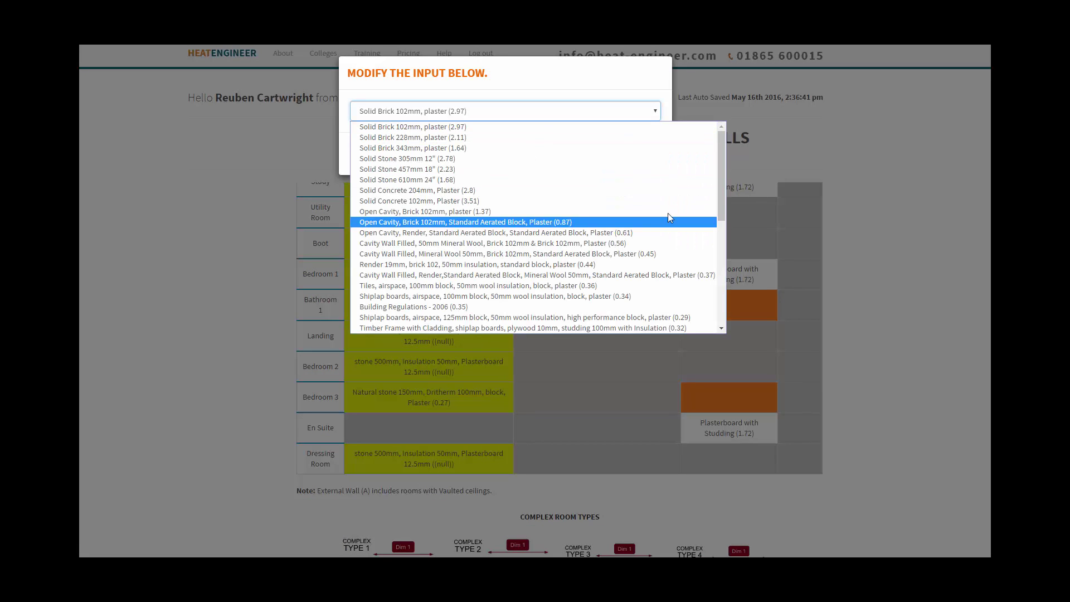
drag(721, 179, 715, 256)
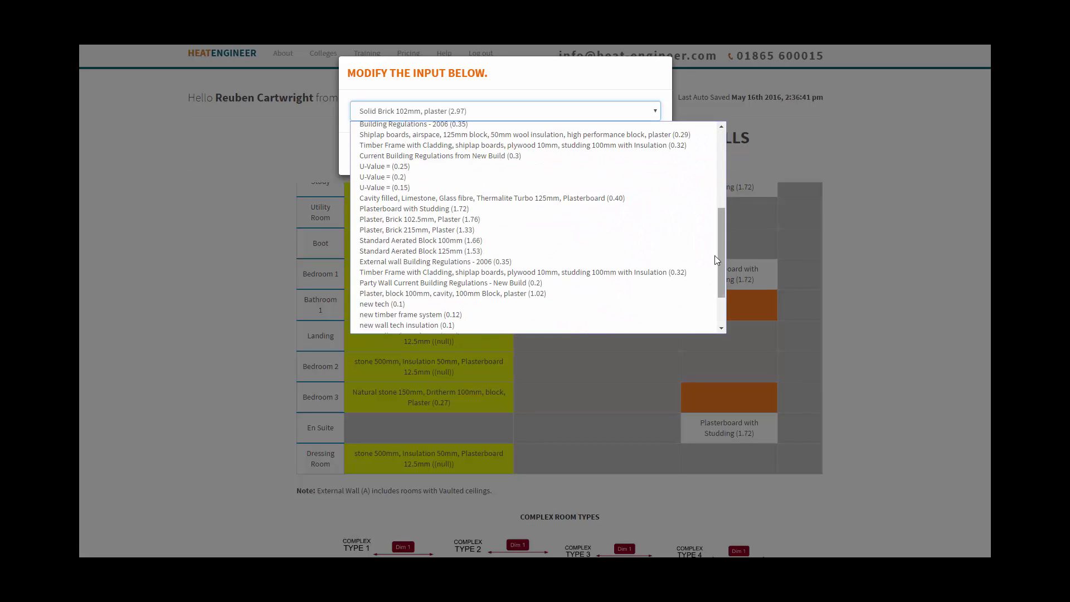
click(439, 207)
click(607, 154)
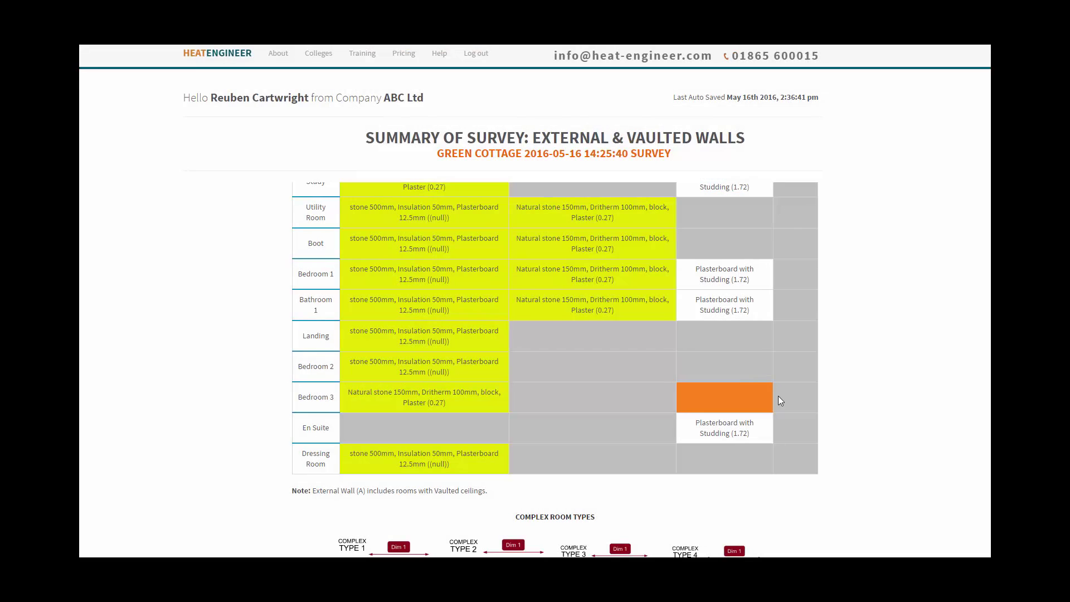
click(756, 399)
click(544, 112)
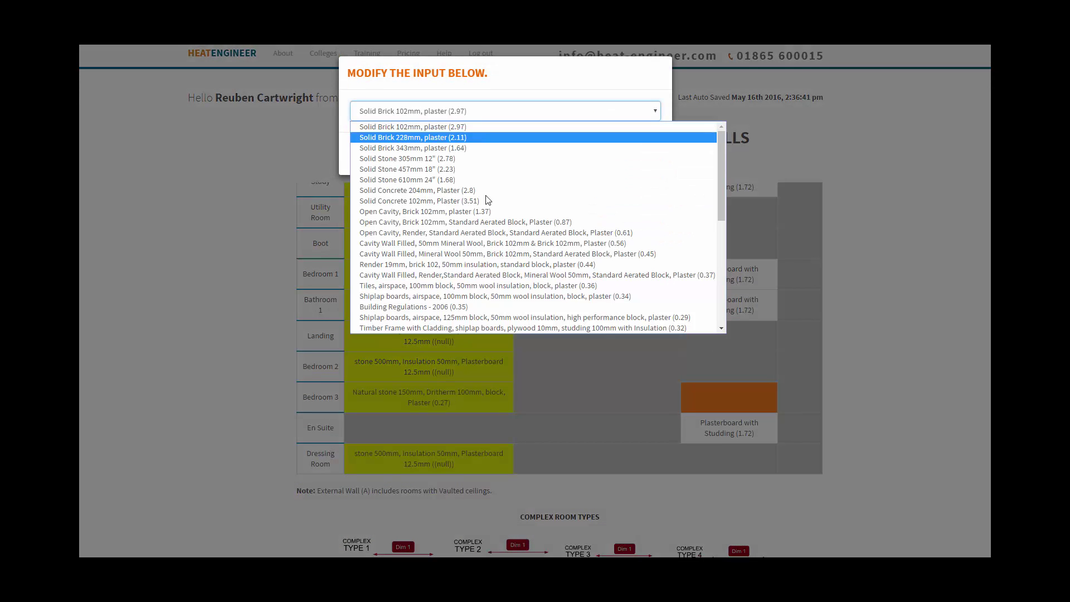
scroll(721, 240, down, 3)
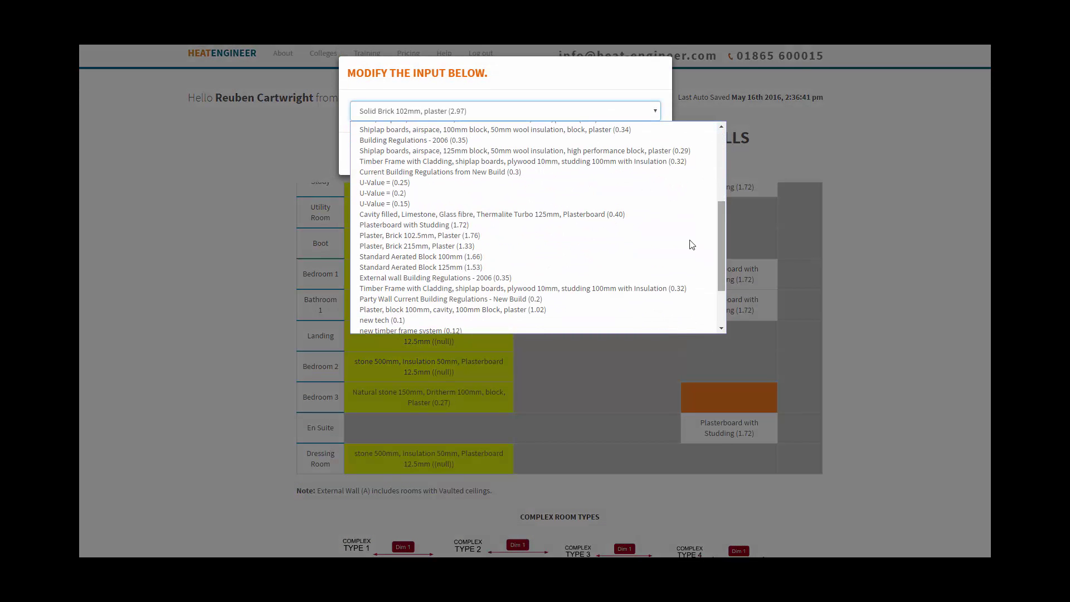
click(574, 224)
click(609, 154)
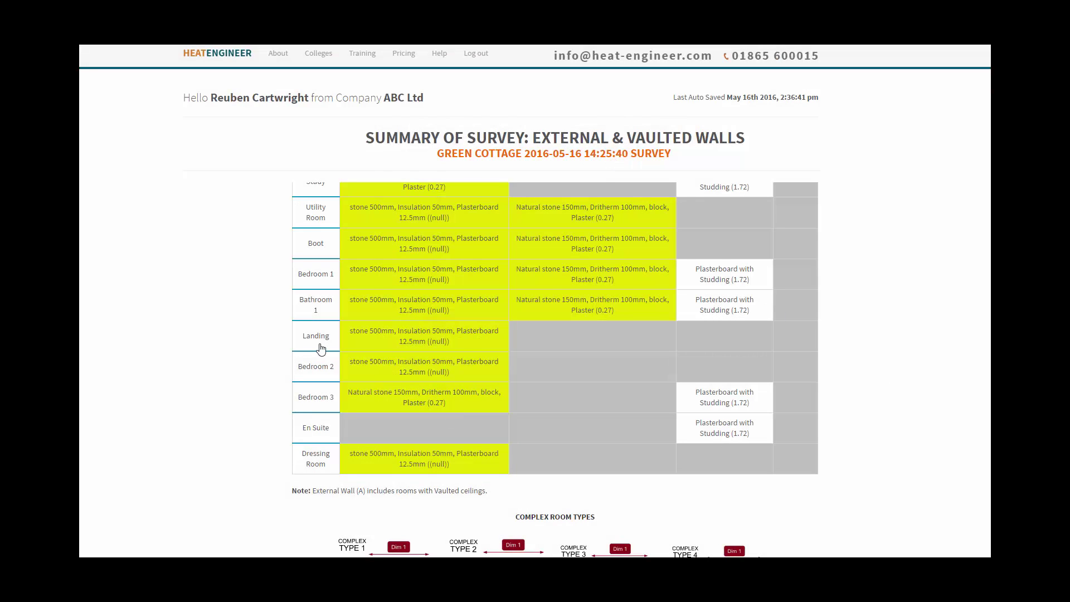
scroll(254, 385, up, 4)
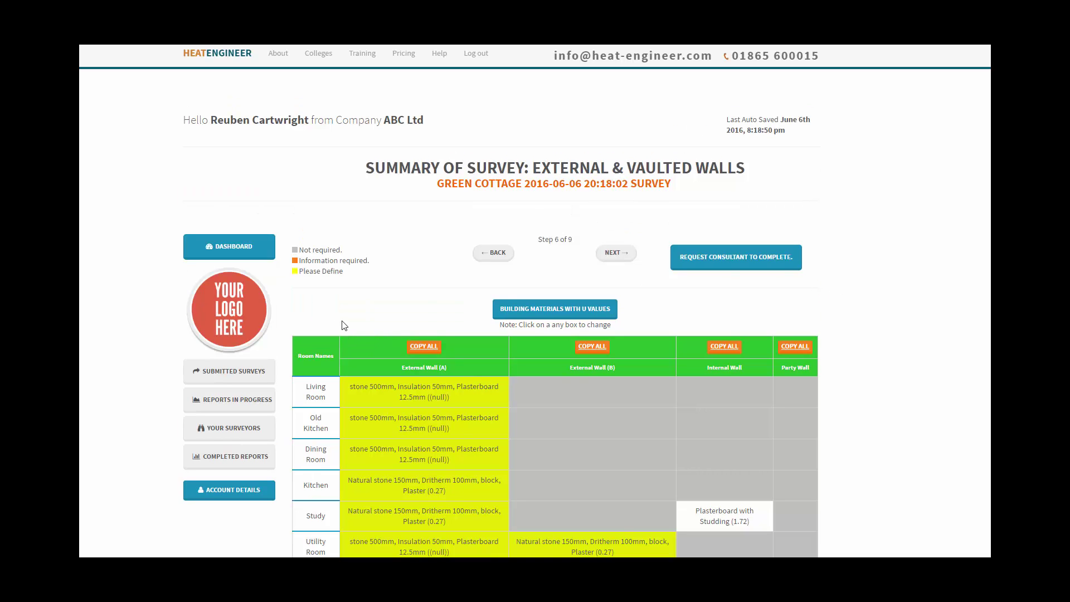
- Add the Kitchen's natural stone External Wall (A), U value 0.27, to Custom Materials
scroll(379, 353, down, 3)
scroll(418, 353, up, 1)
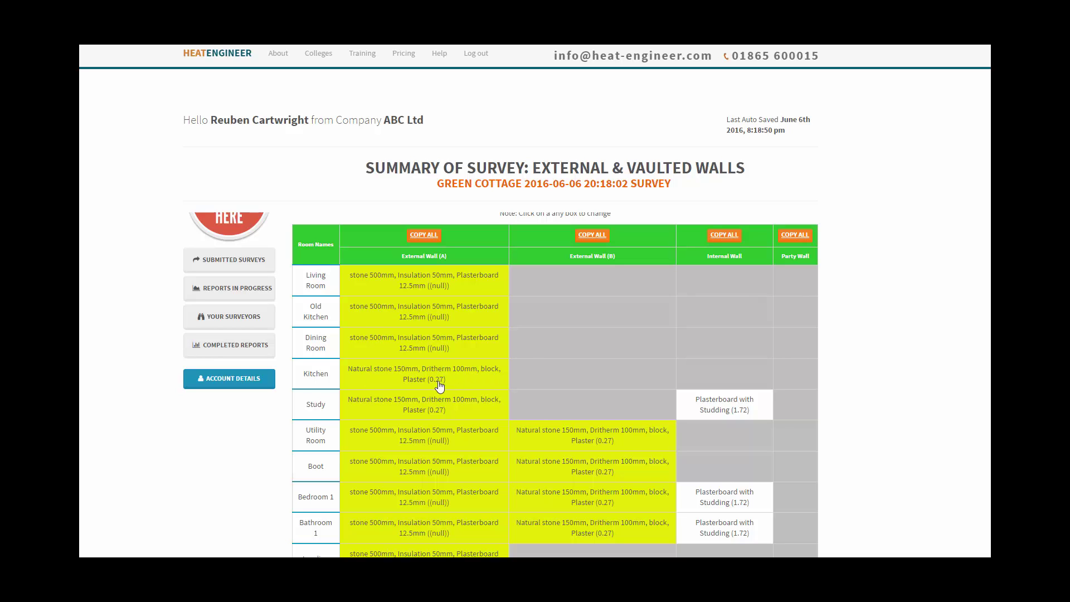
click(382, 380)
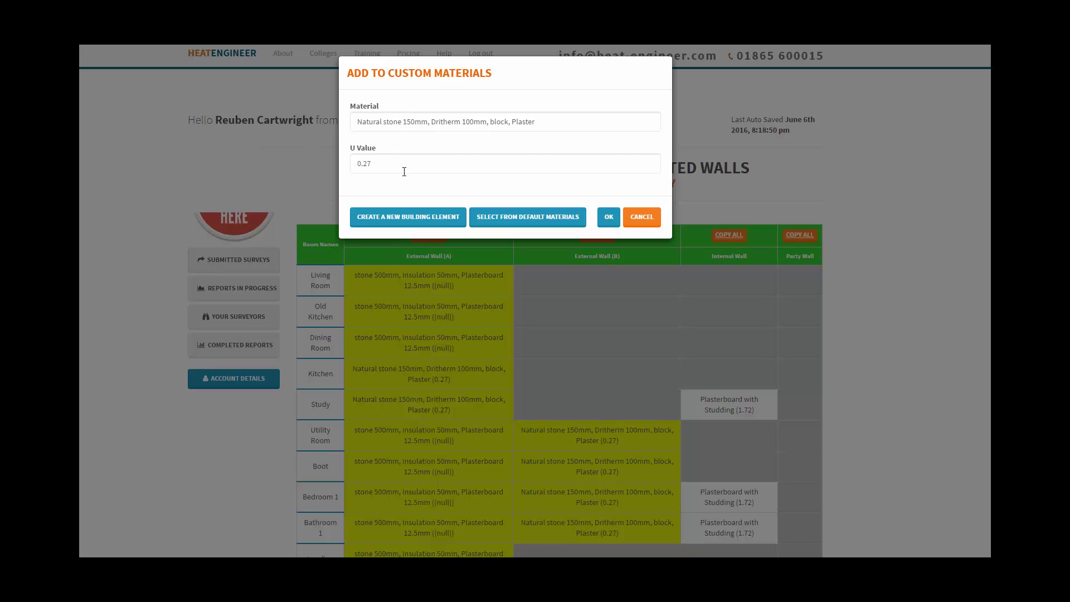
click(609, 222)
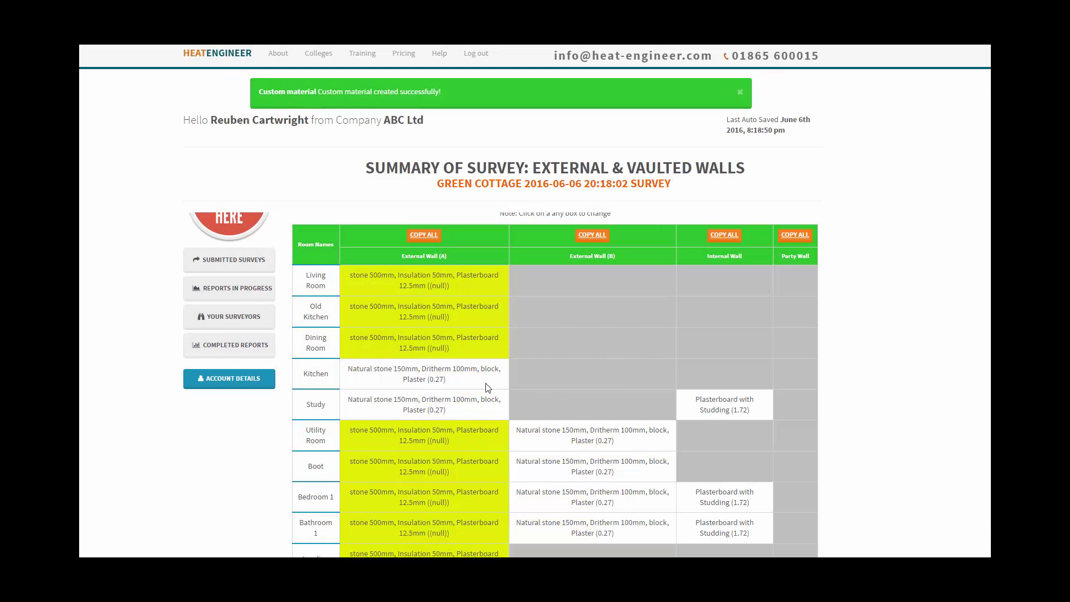
scroll(585, 457, down, 5)
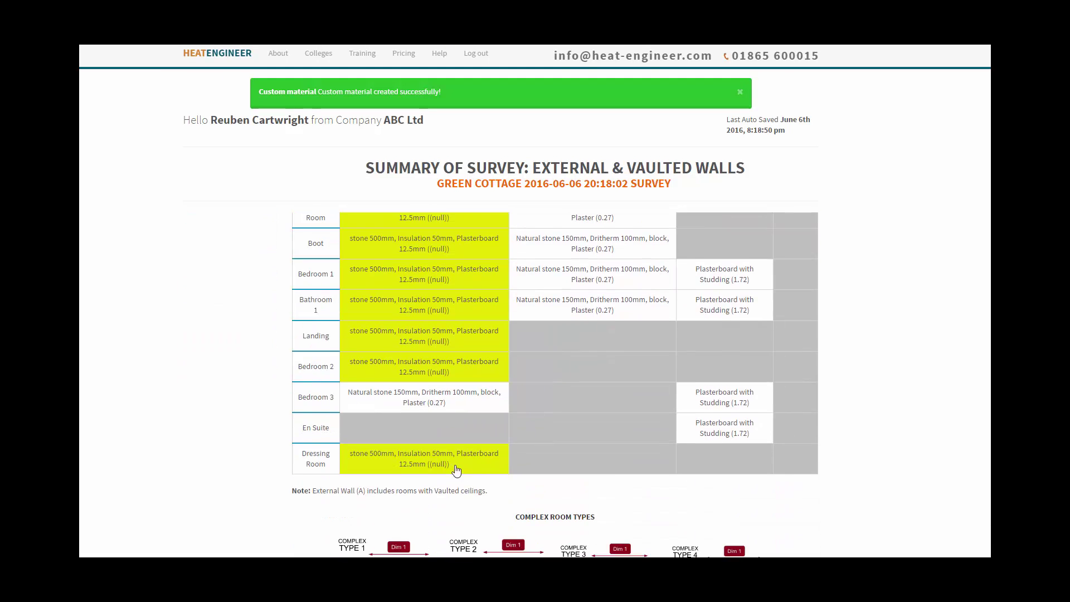
scroll(447, 498, up, 5)
scroll(447, 497, up, 1)
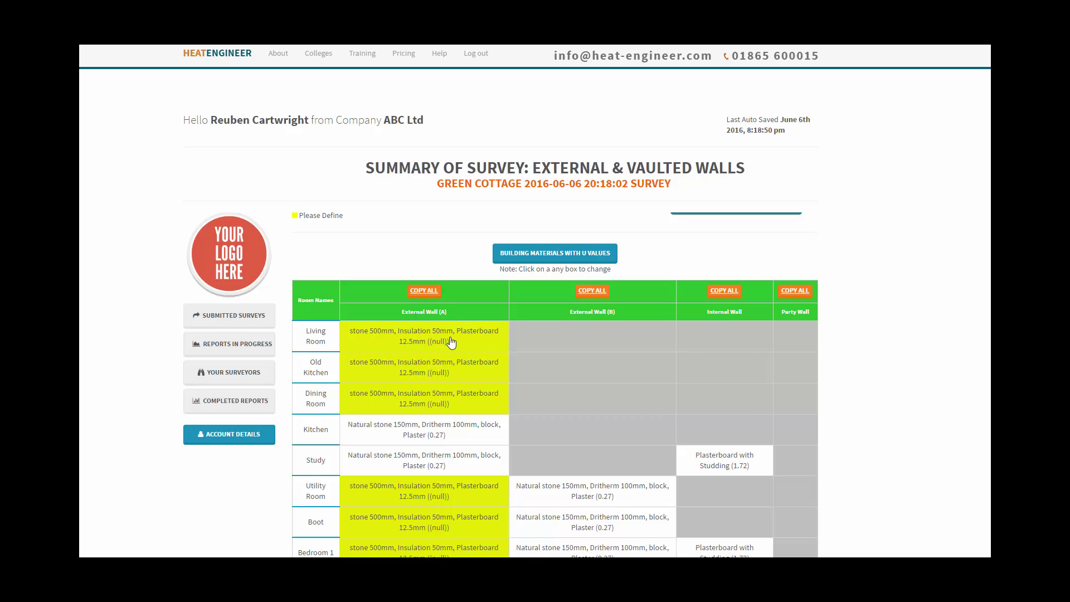
- Create a new External Wall element for the Living Room with a 0.5 m Stone layer, conductivity 2.3 (U 2.58)
click(389, 344)
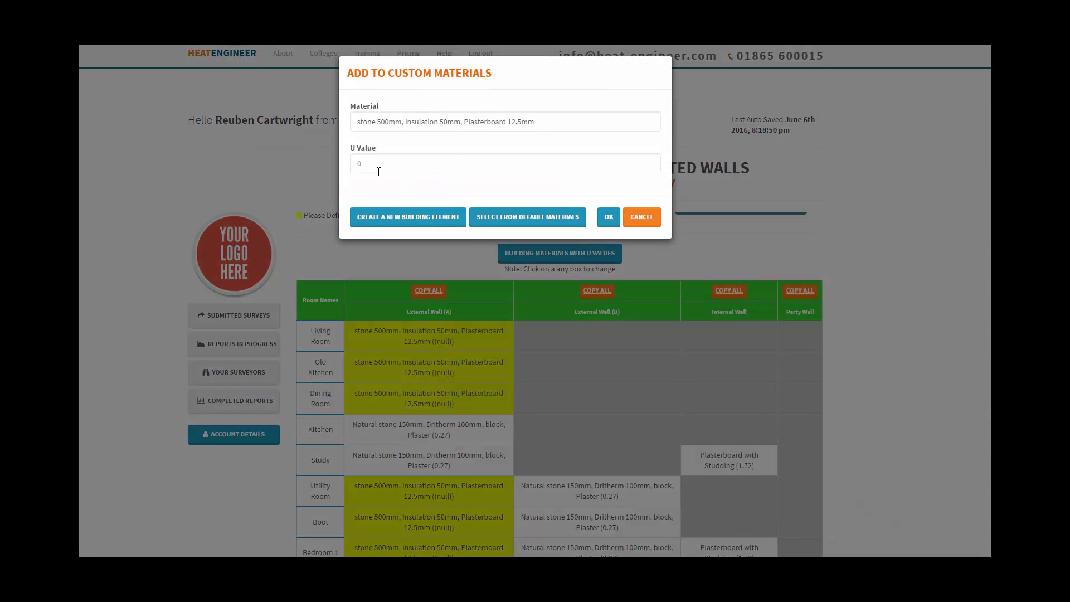
click(399, 221)
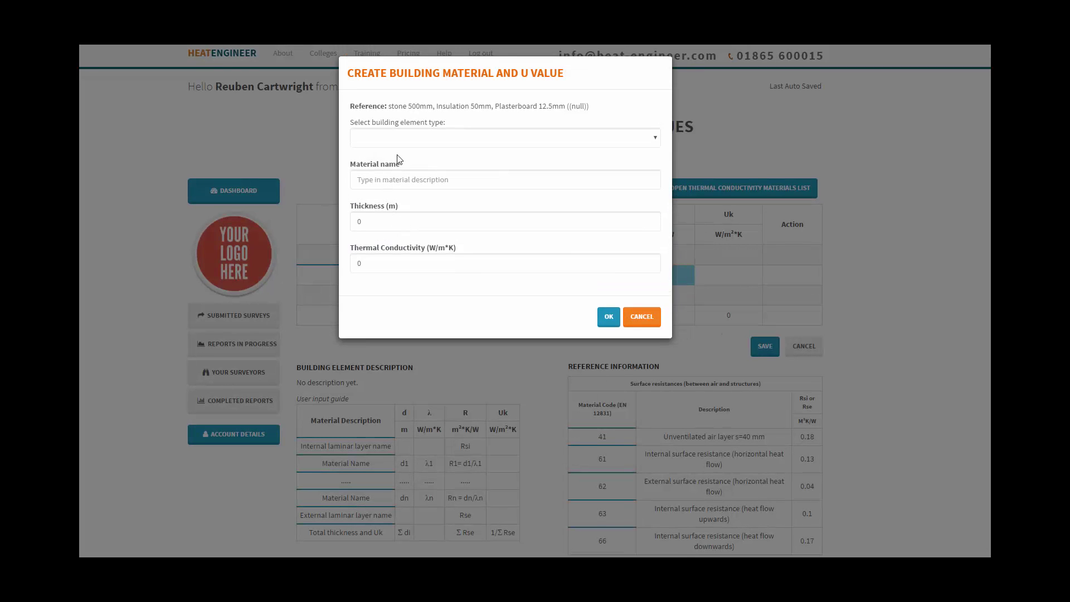
click(396, 145)
click(387, 163)
click(408, 179)
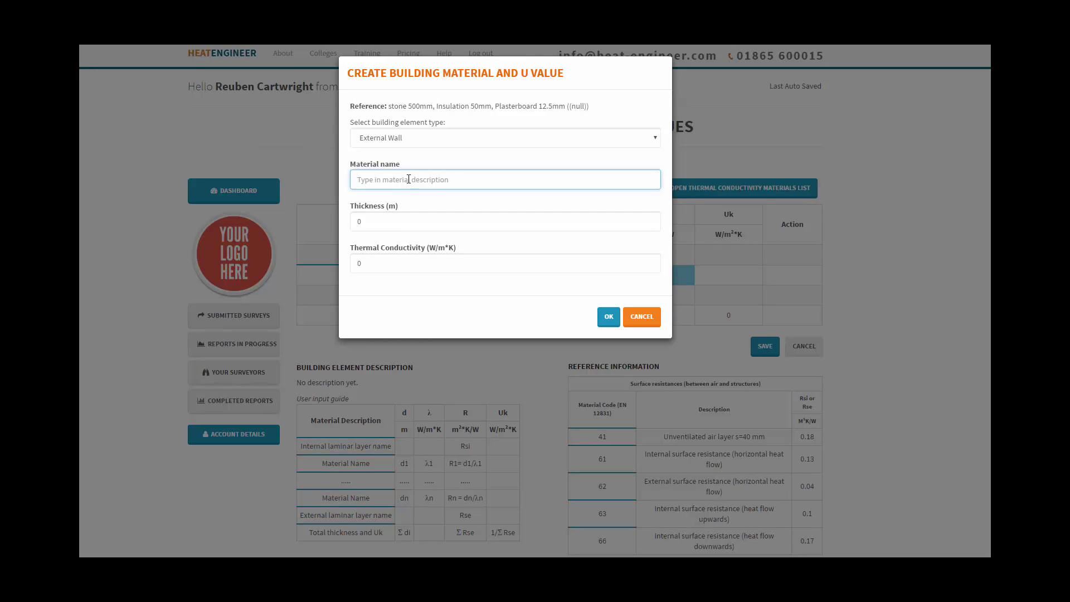
text(Stom)
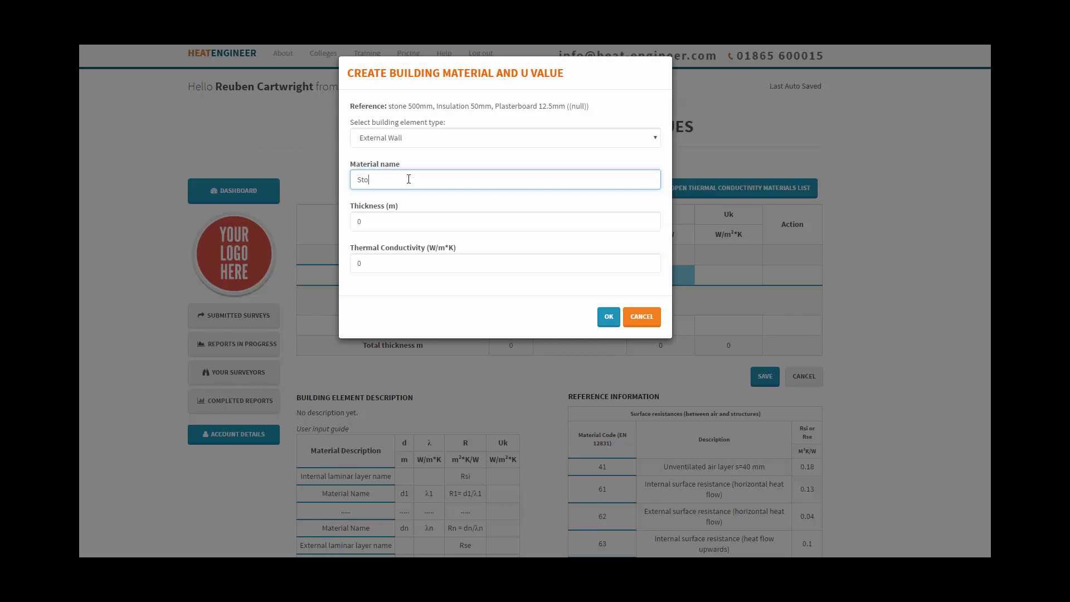
key(Tab)
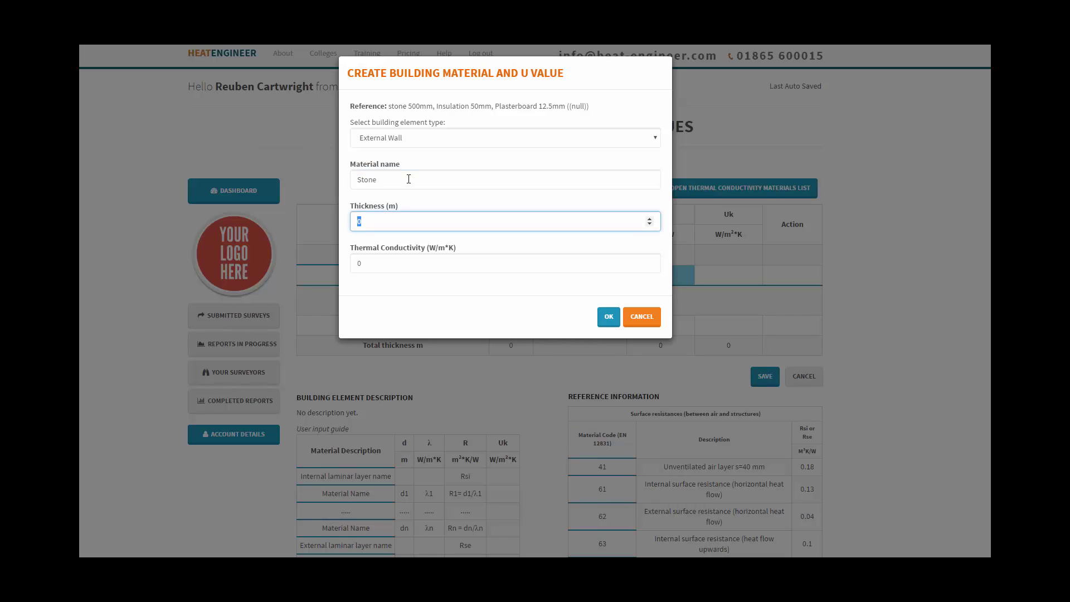
text(0.5)
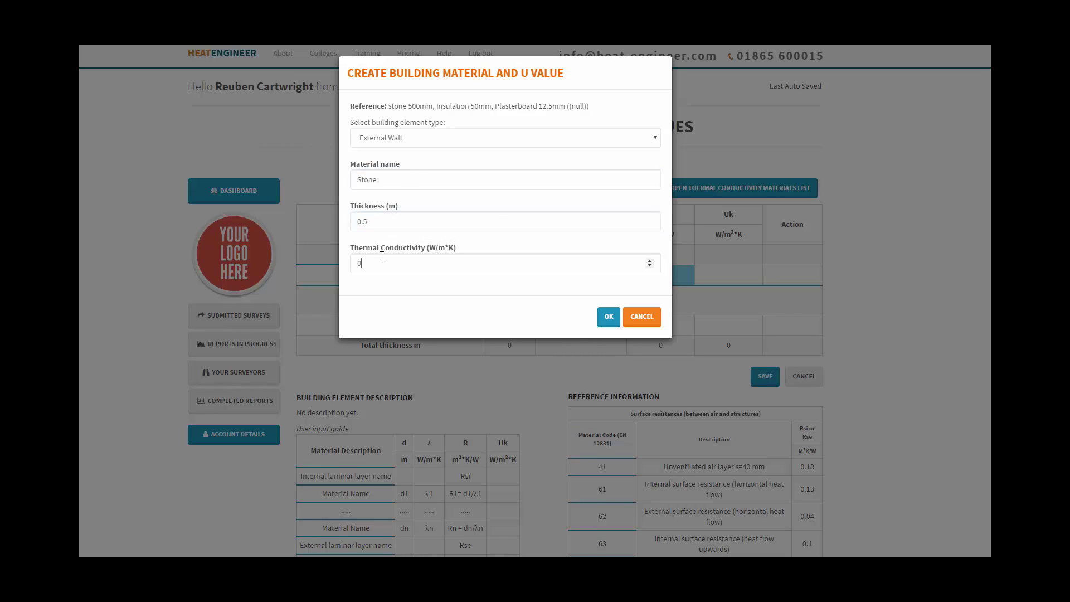
drag(382, 257, 349, 260)
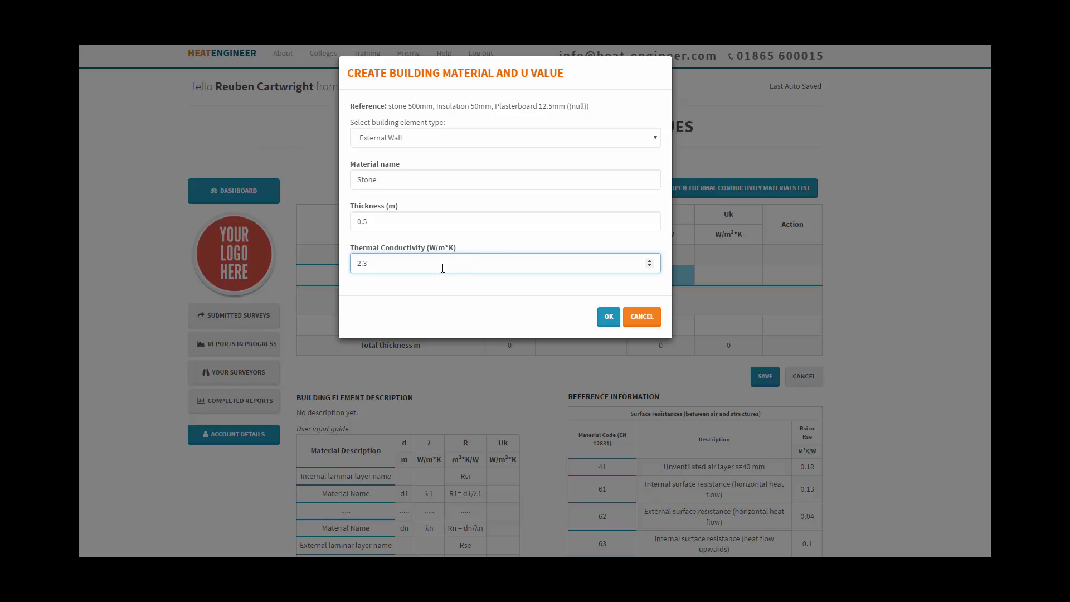
click(609, 317)
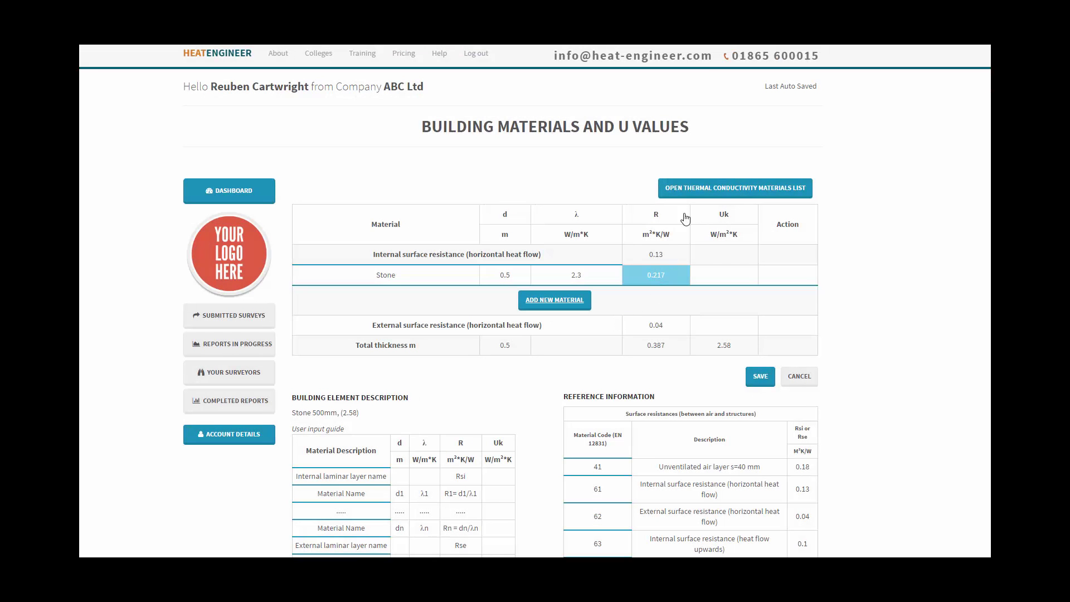
- Consult the thermal conductivity reference PDF, then close it to return to Building Materials and U Values
click(705, 192)
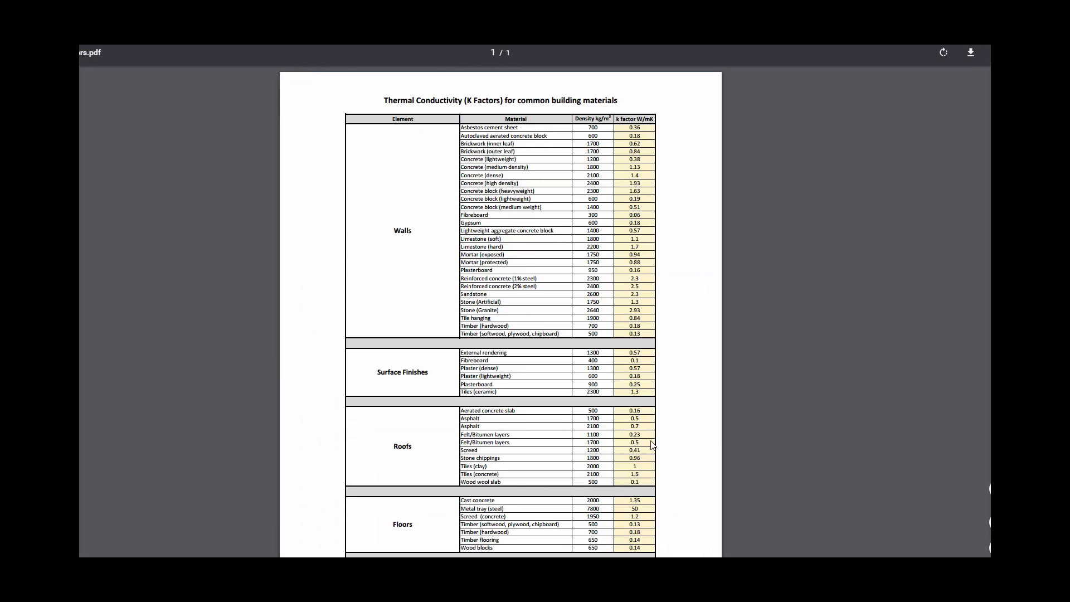
scroll(652, 448, down, 2)
scroll(652, 444, down, 1)
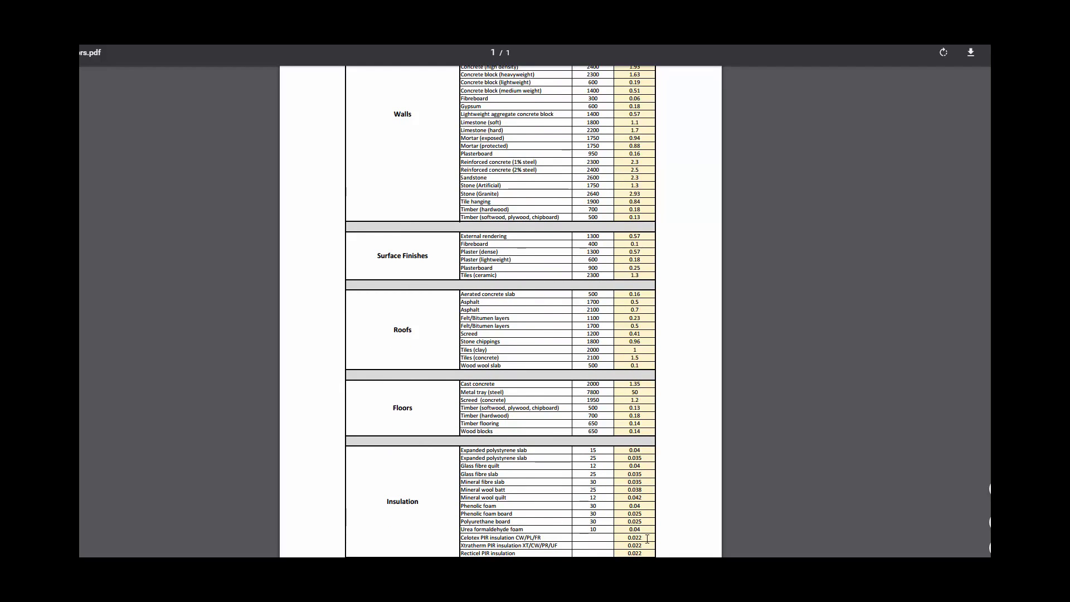
scroll(647, 538, up, 2)
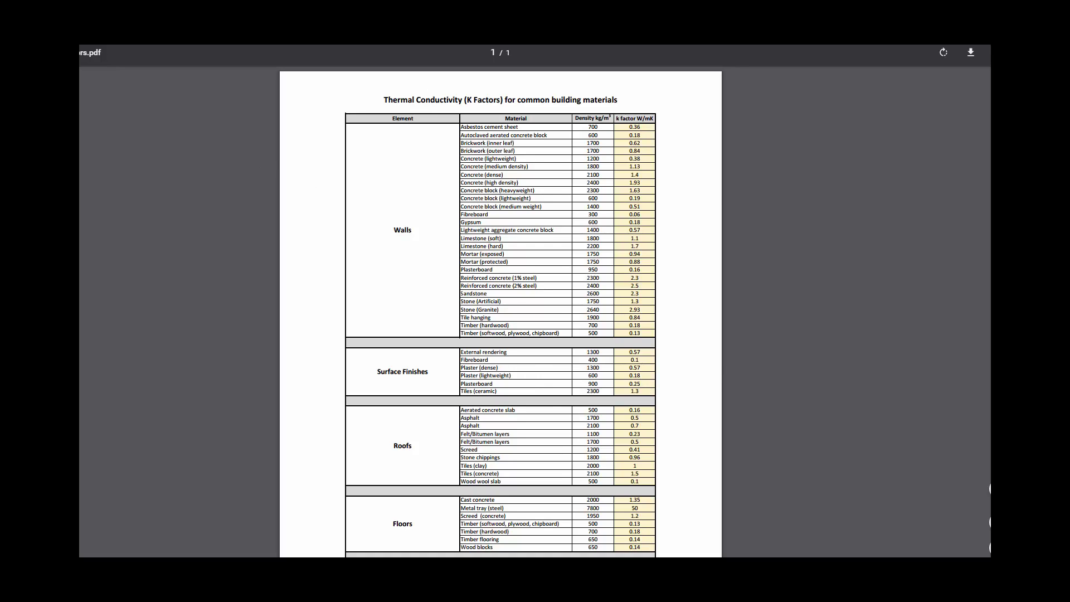
key(ctrl+w)
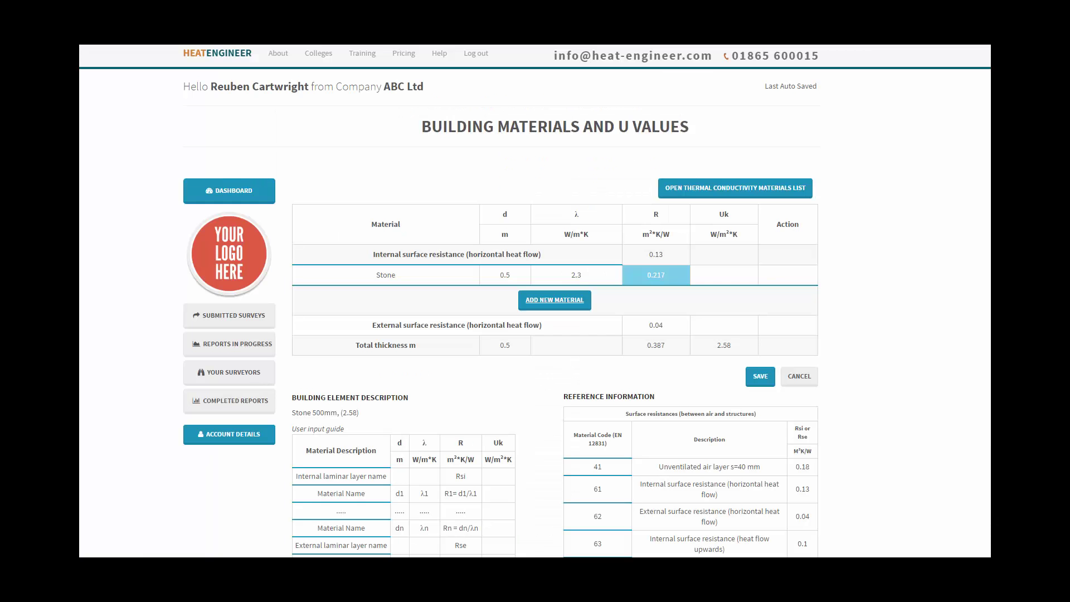
- Add an insulation layer 0.05 m thick with conductivity 0.022, lowering the wall's U value to 0.38
click(555, 303)
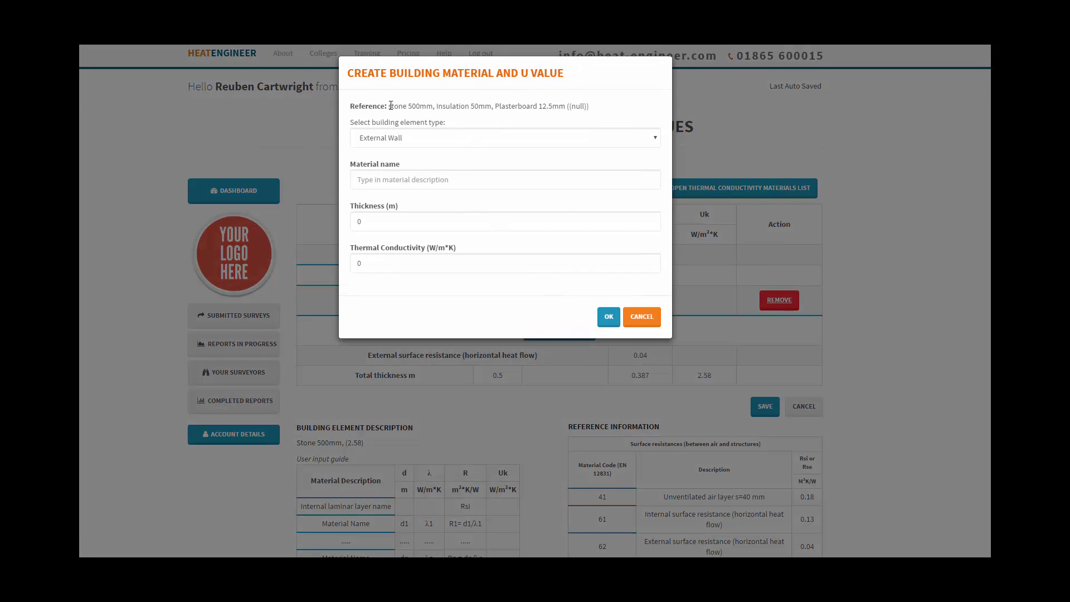
drag(389, 106, 555, 106)
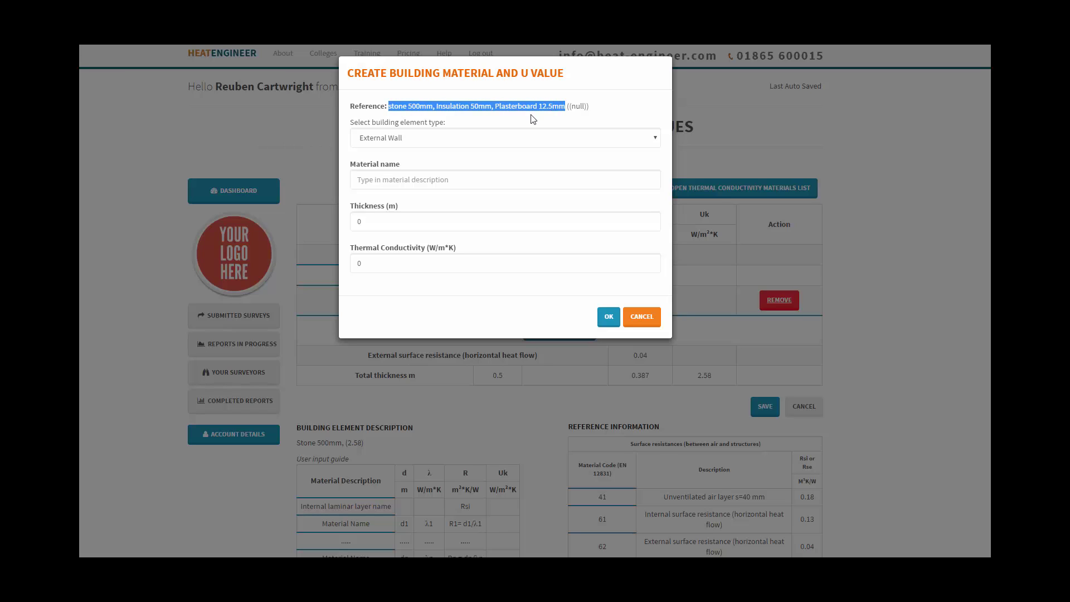
click(425, 123)
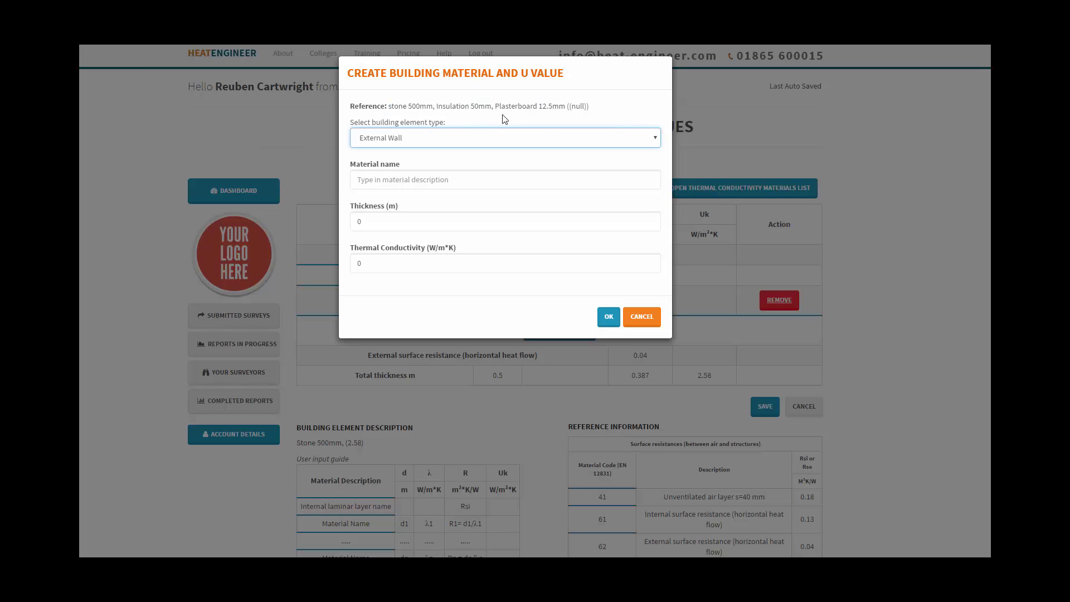
click(396, 183)
text(insulation)
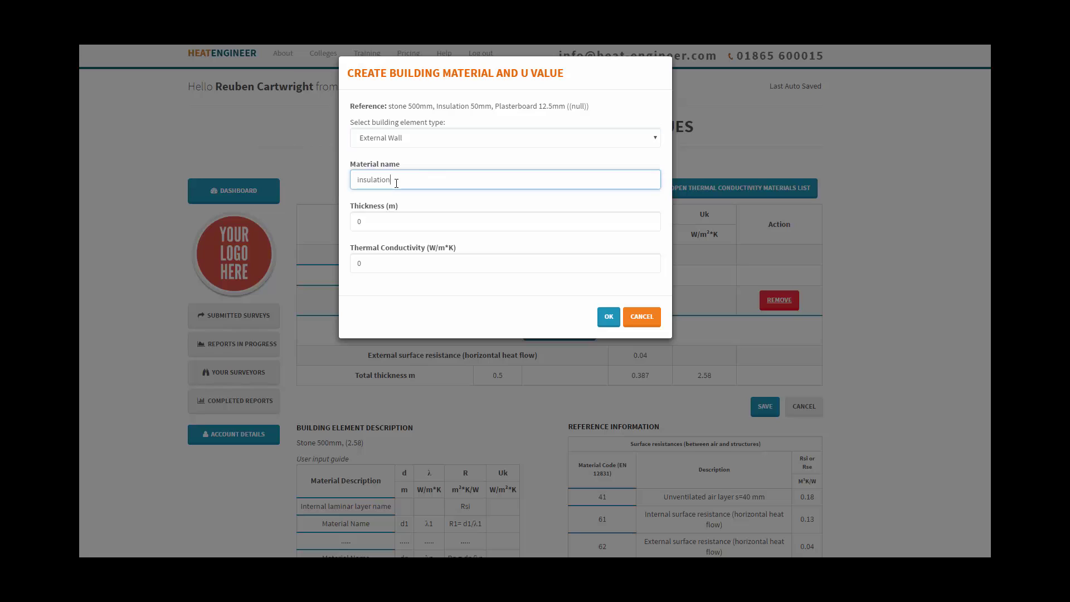
key(Tab)
text(0.05)
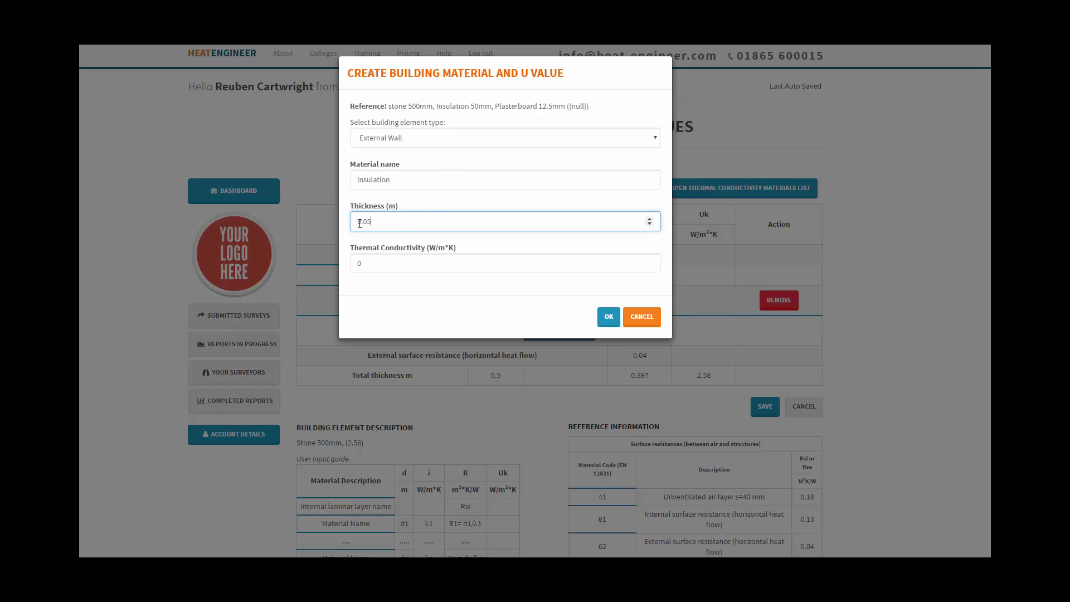
click(374, 263)
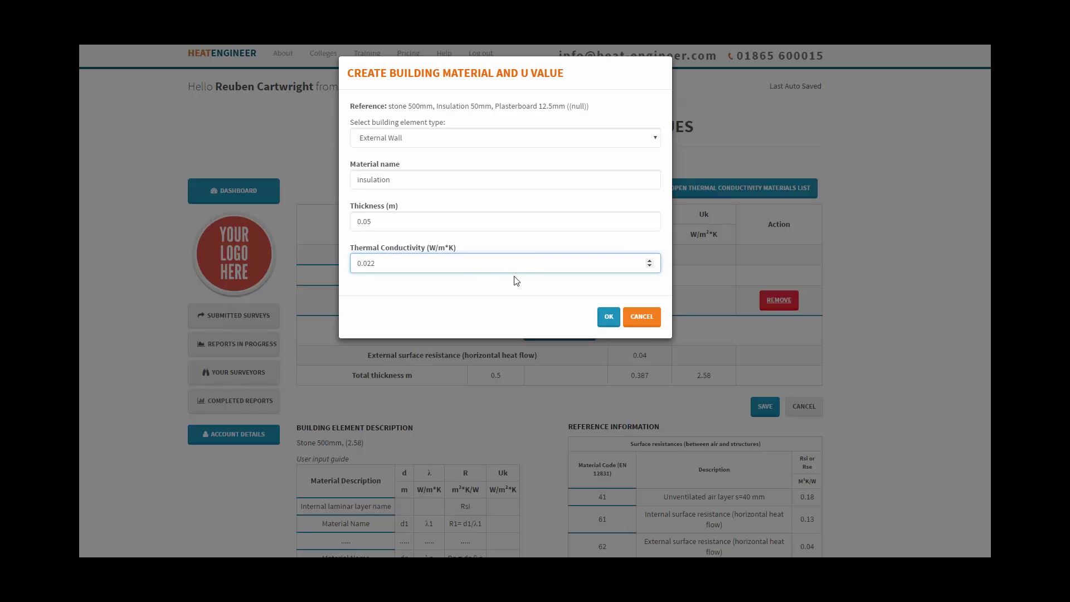
click(608, 318)
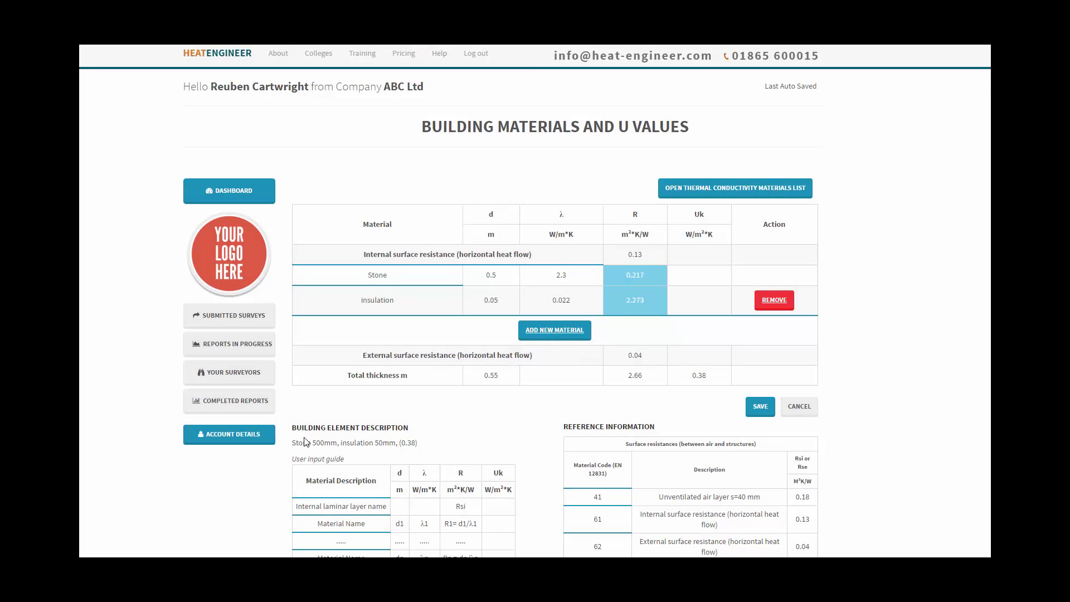
drag(301, 441, 399, 442)
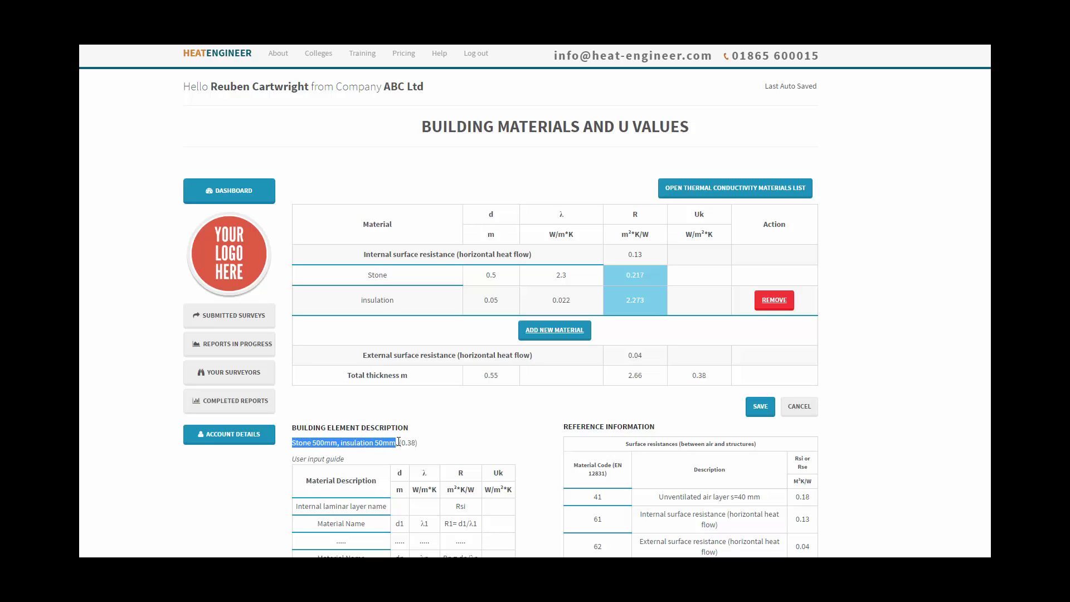
click(431, 447)
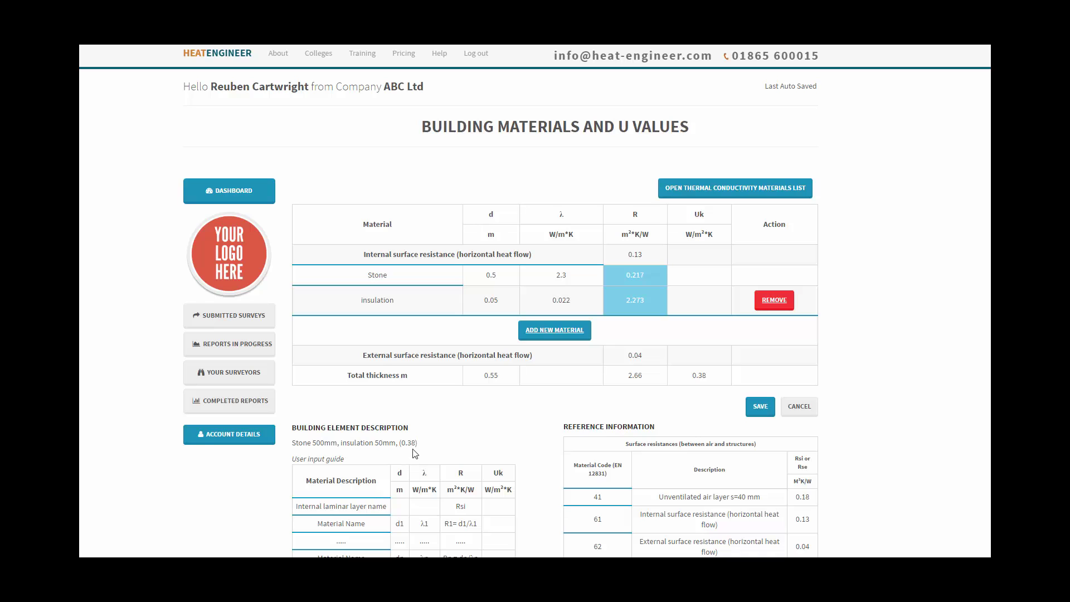
- Add a Plasterboard layer 0.0125 m thick with conductivity 0.25, bringing the U value to 0.37
click(548, 335)
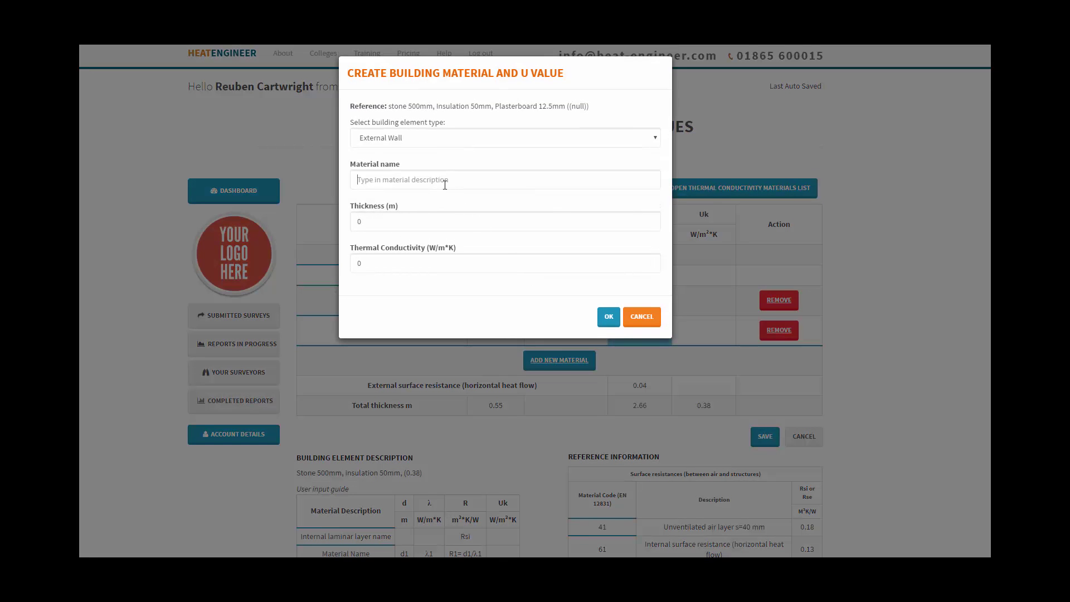
click(445, 179)
text(Plasterboard)
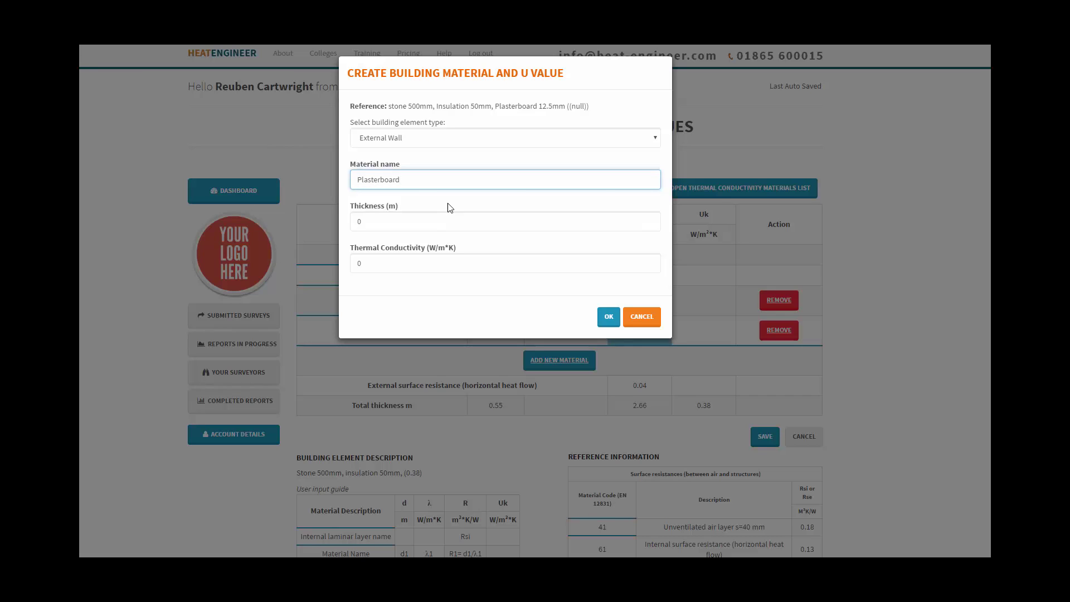
click(439, 220)
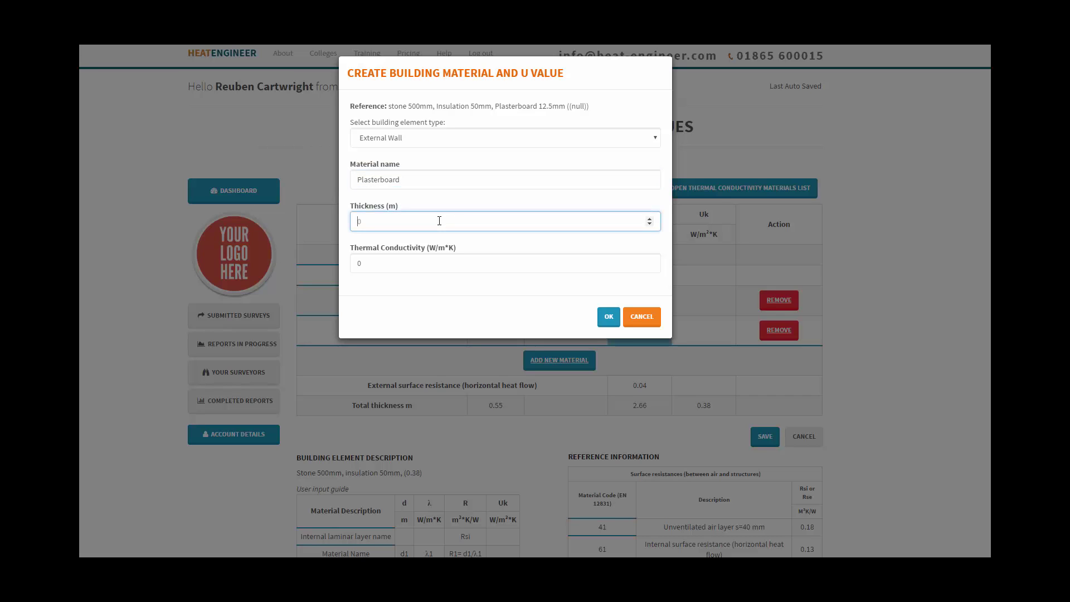
text(.0125)
double_click(359, 262)
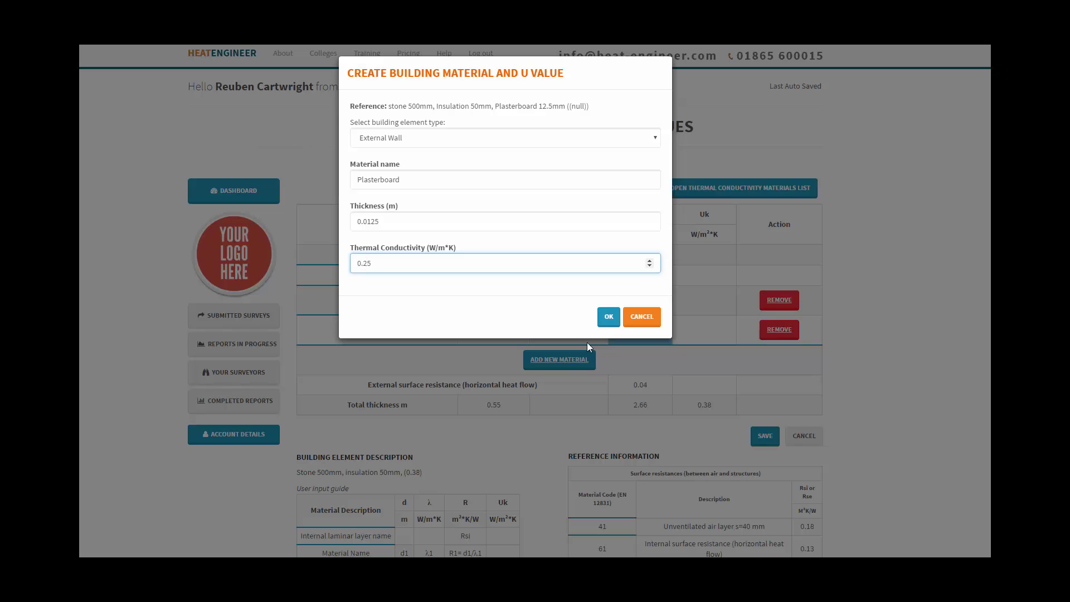
click(608, 318)
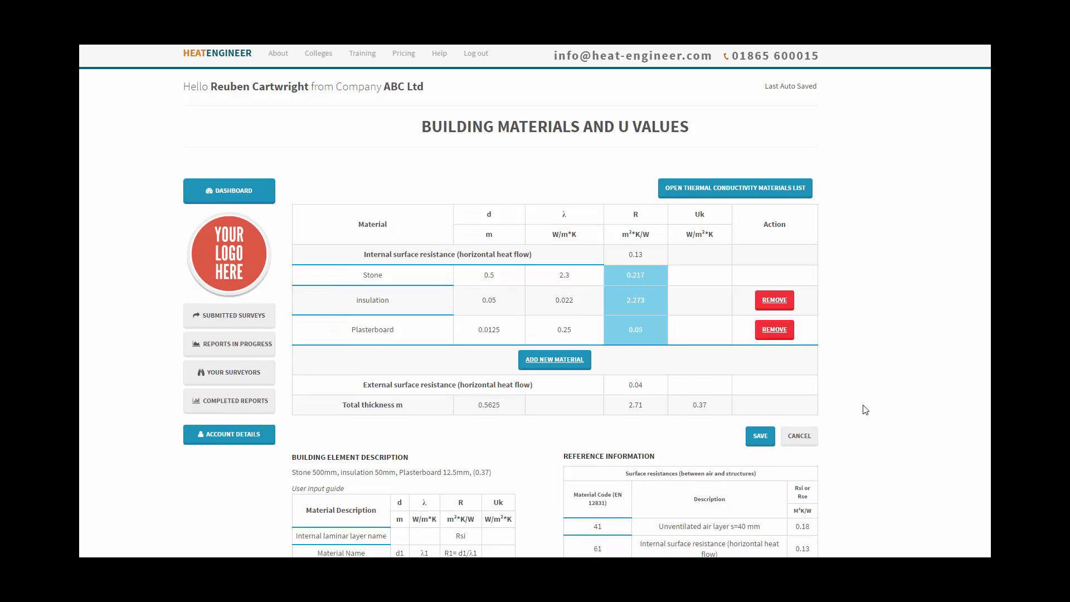
- Save the stone, insulation and plasterboard wall build-up
click(763, 443)
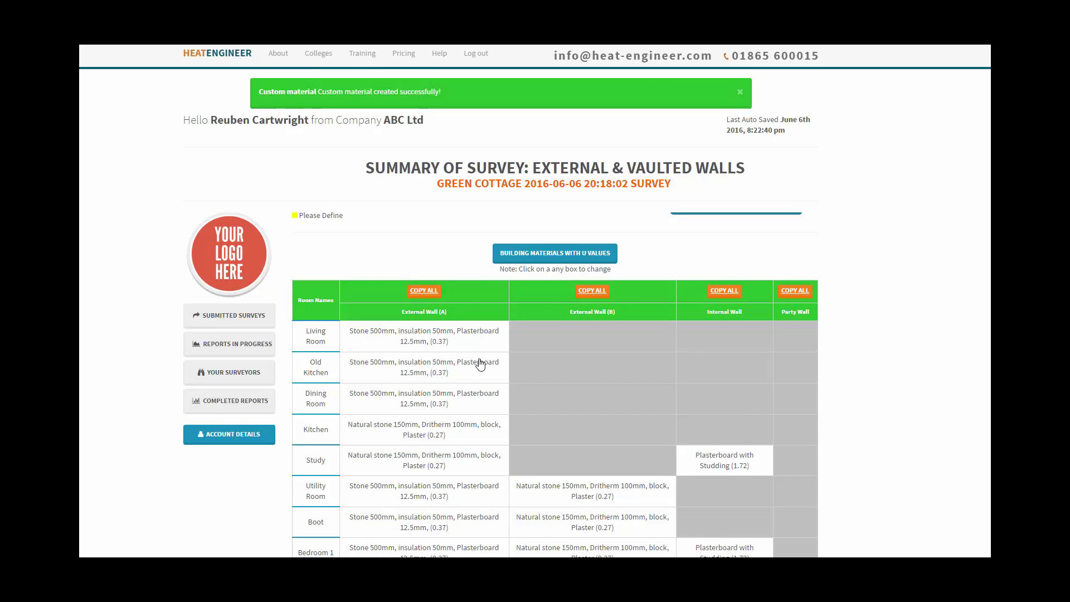
scroll(481, 366, down, 5)
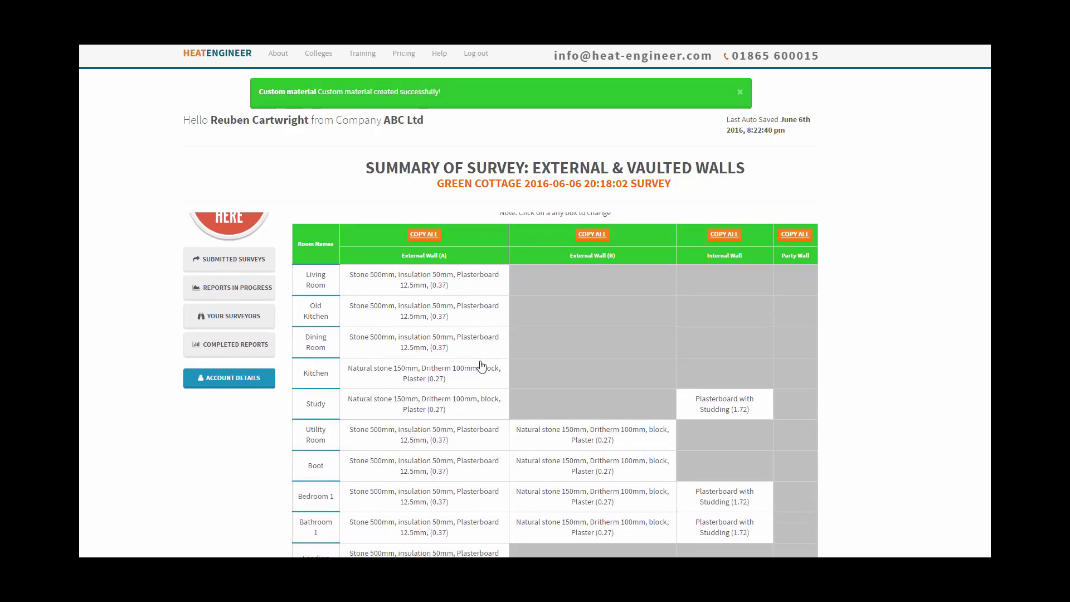
scroll(484, 462, up, 3)
scroll(484, 461, up, 3)
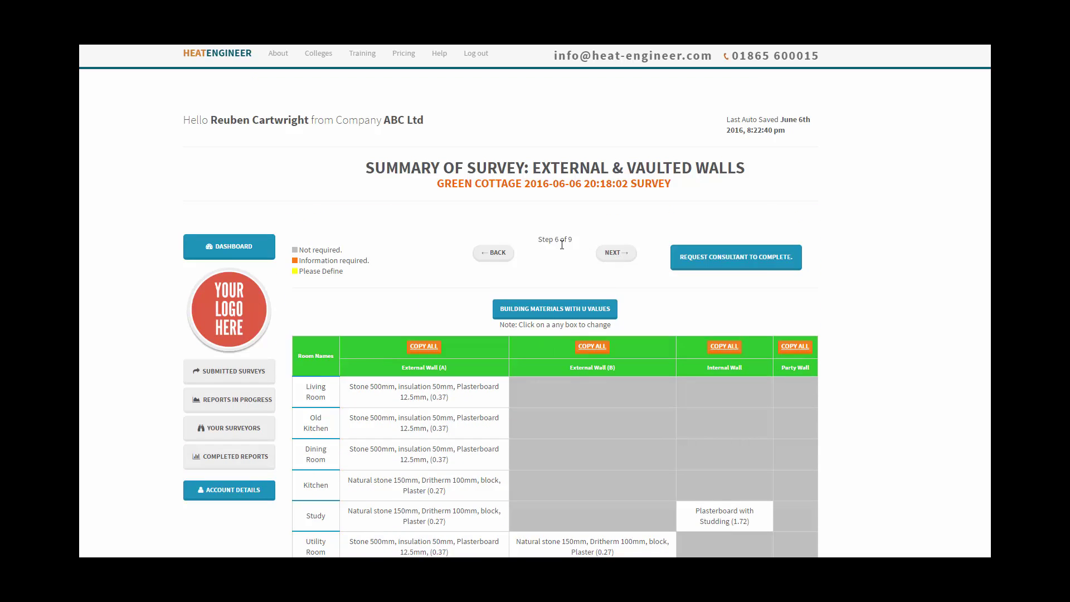
- Advance to Windows & Doors and save the Living Room's New Window (1.4) as a custom material
click(626, 258)
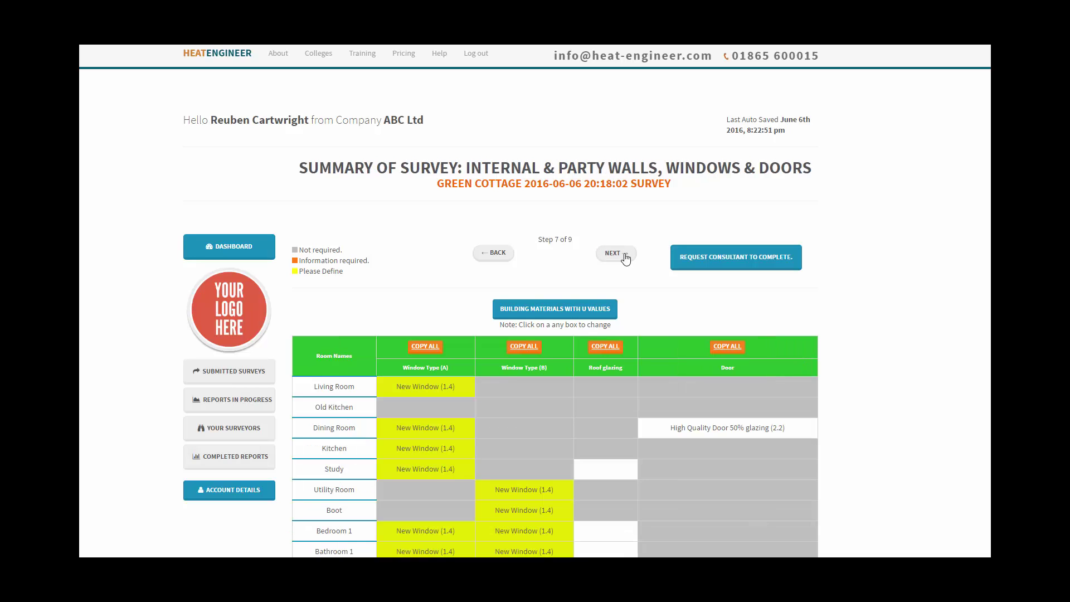
scroll(465, 384, down, 4)
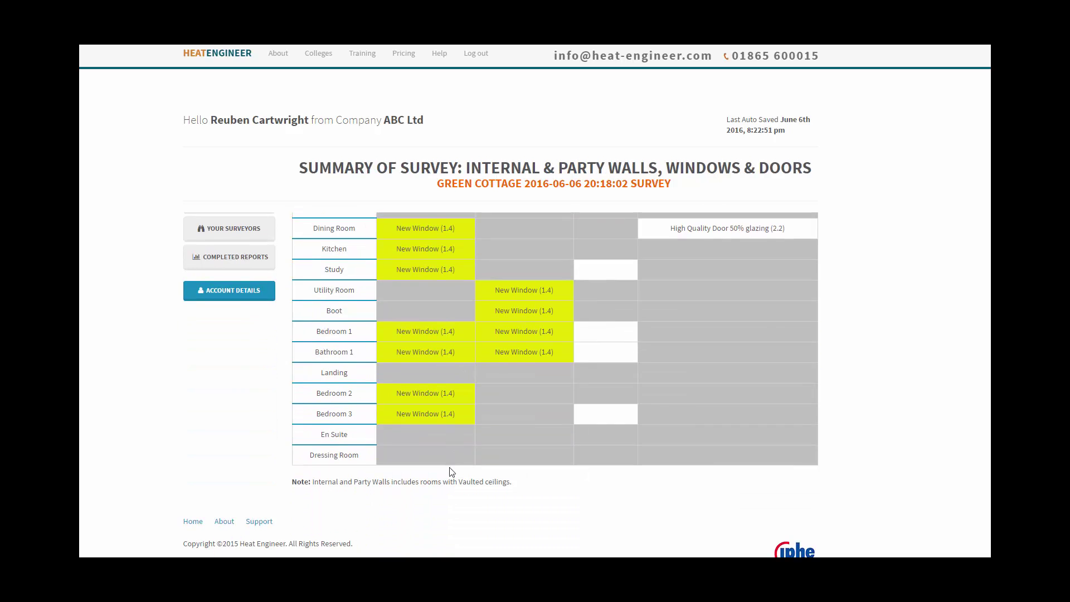
scroll(451, 465, up, 3)
scroll(446, 399, up, 1)
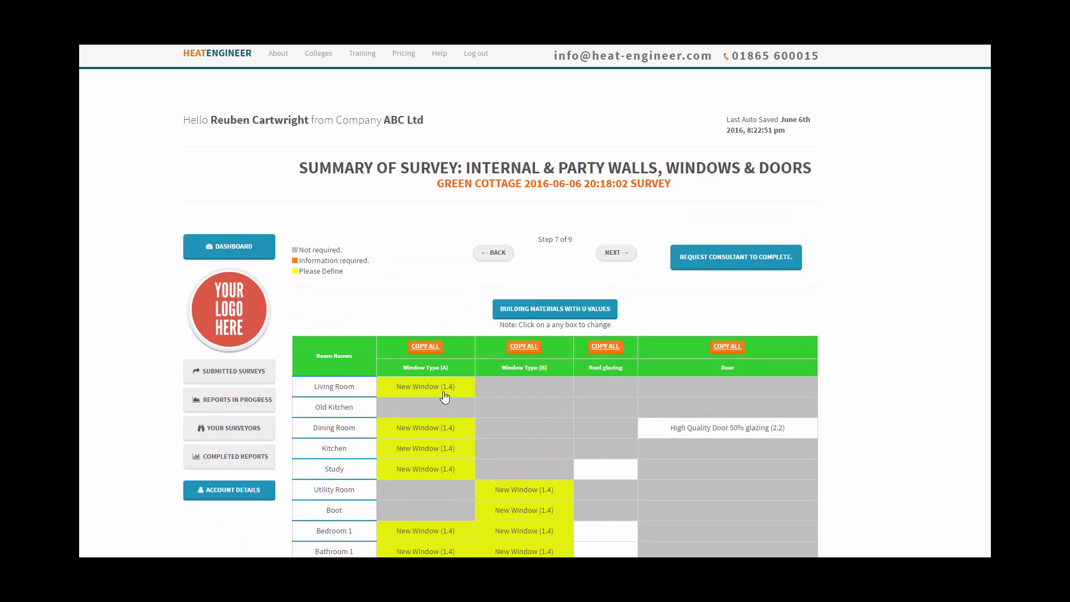
click(446, 394)
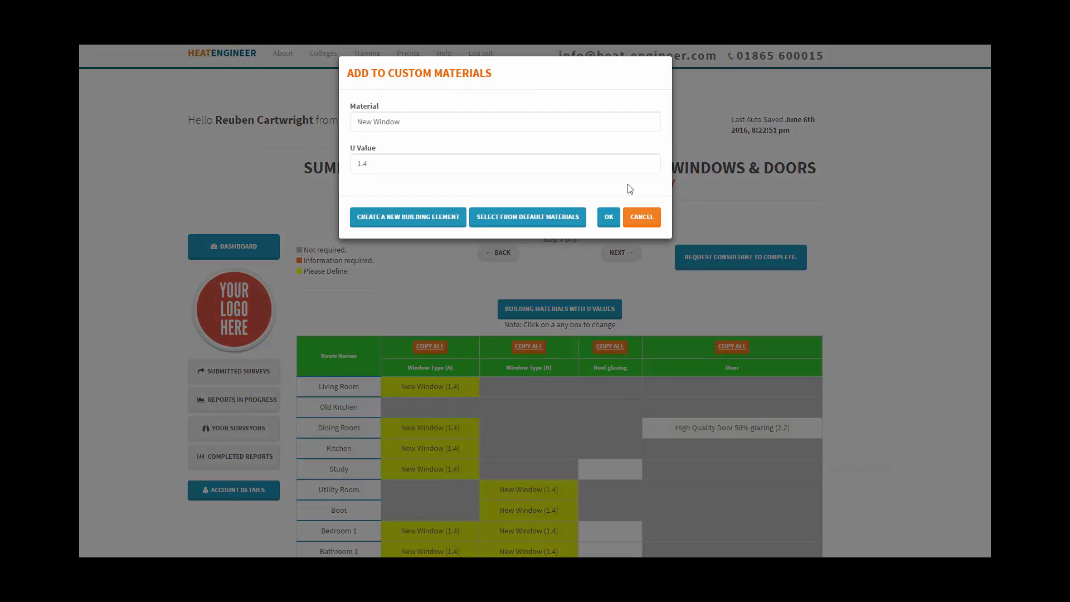
click(608, 218)
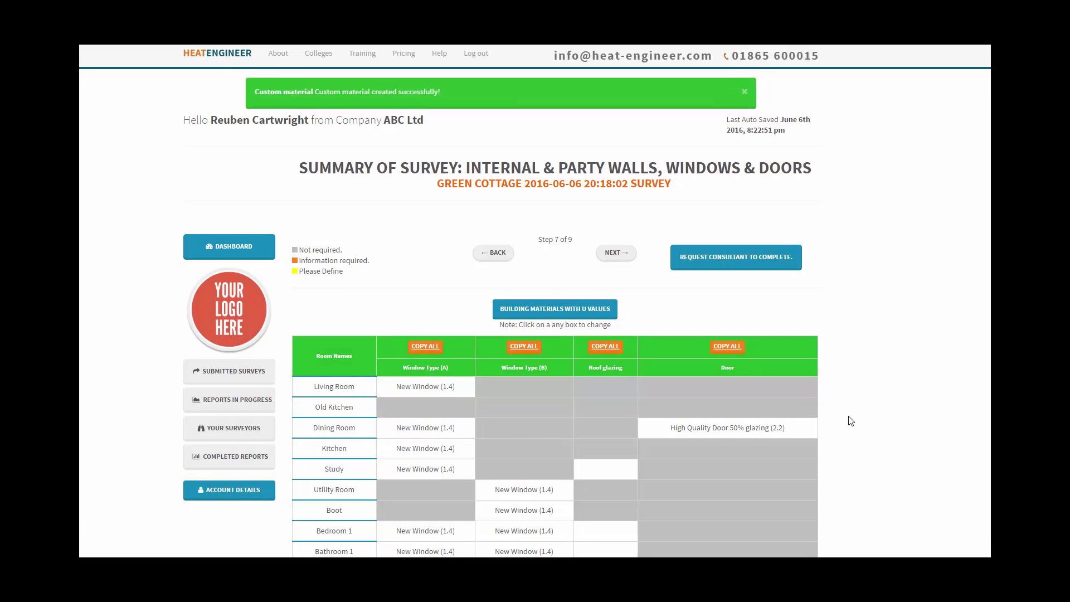
- On step 8, save the Utility Room's 270mm Rockwool ceiling as a custom material
click(617, 254)
scroll(927, 337, down, 3)
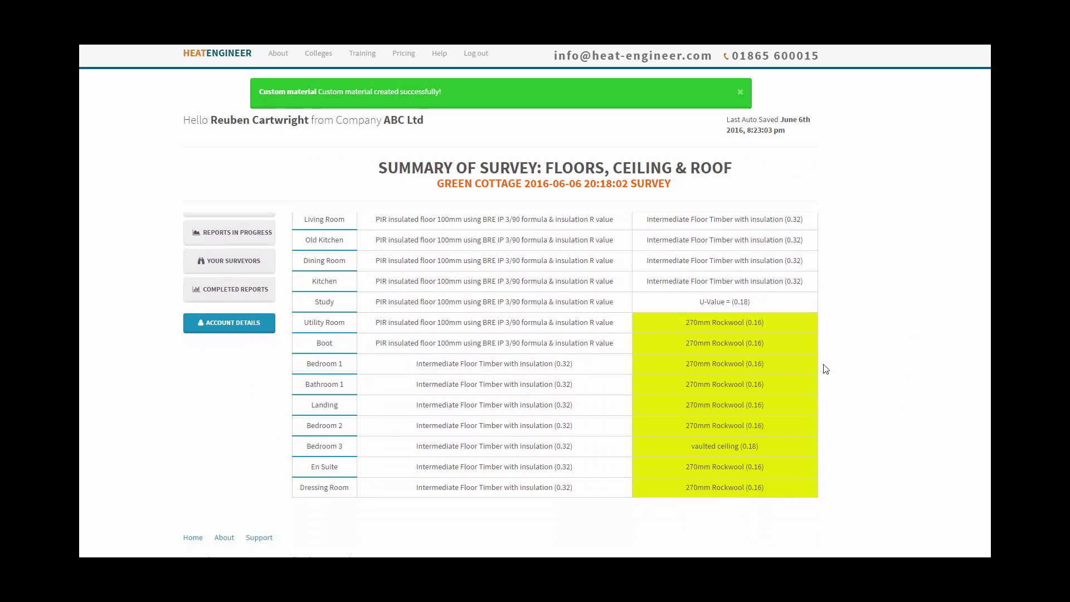
scroll(811, 415, up, 1)
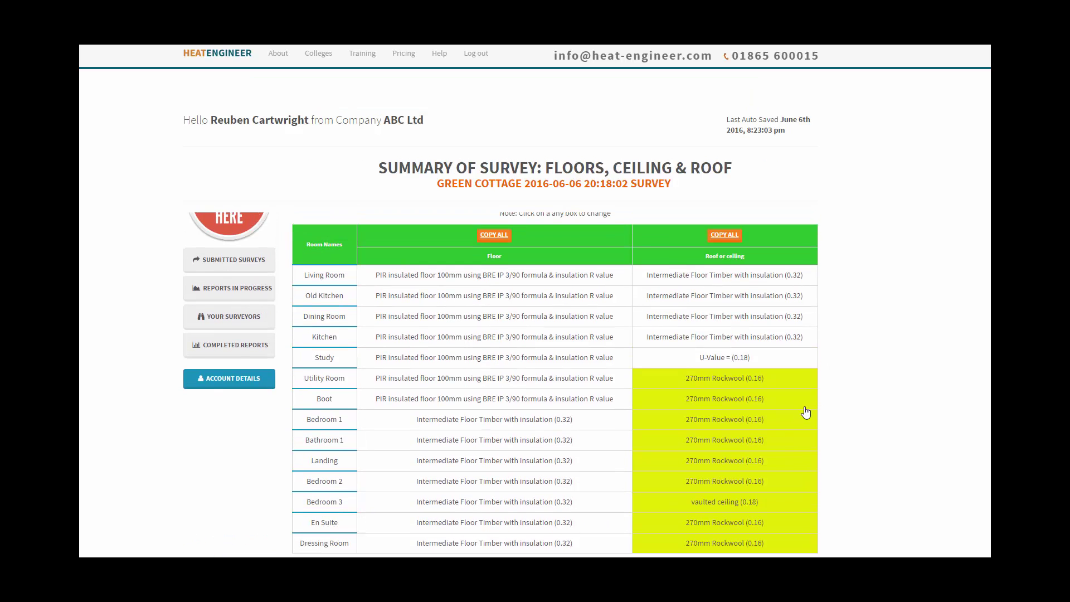
click(743, 387)
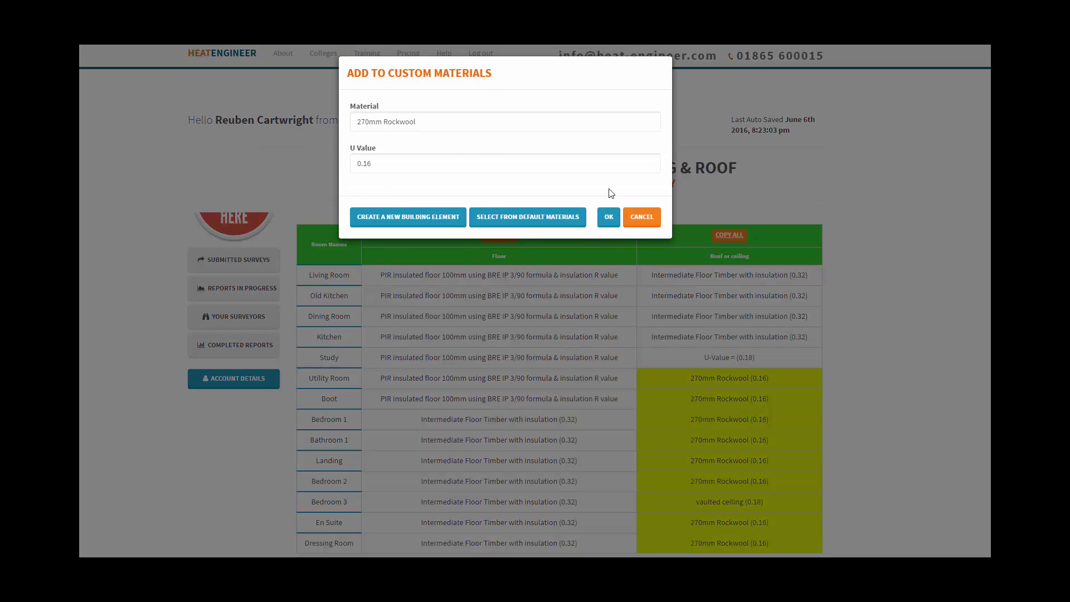
click(609, 218)
- Save Bedroom 3's vaulted ceiling as a custom material and proceed to the heat-loss review
scroll(836, 437, down, 2)
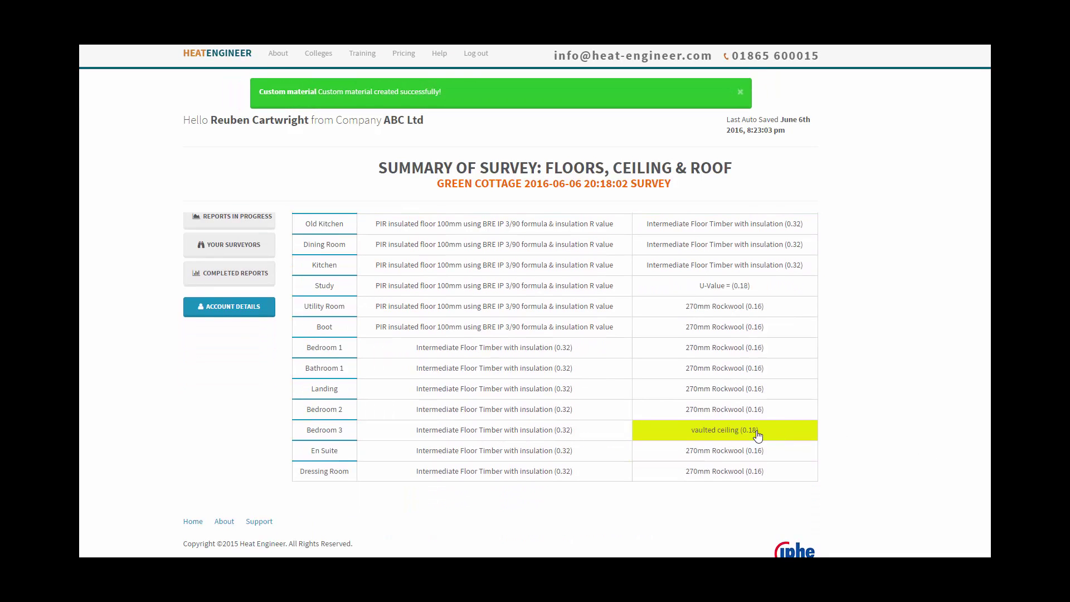
click(772, 432)
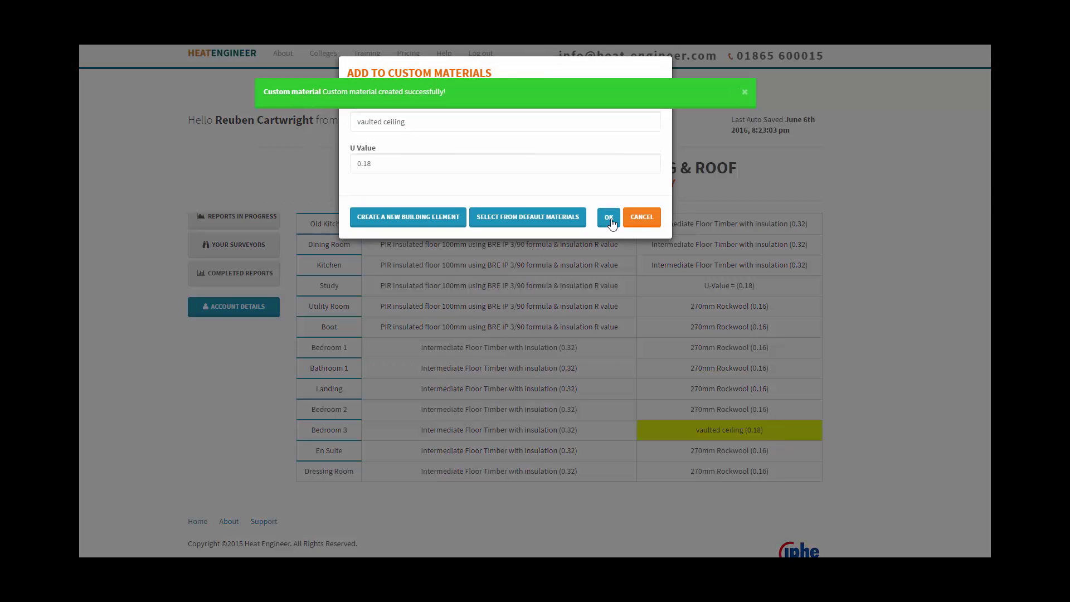
click(609, 217)
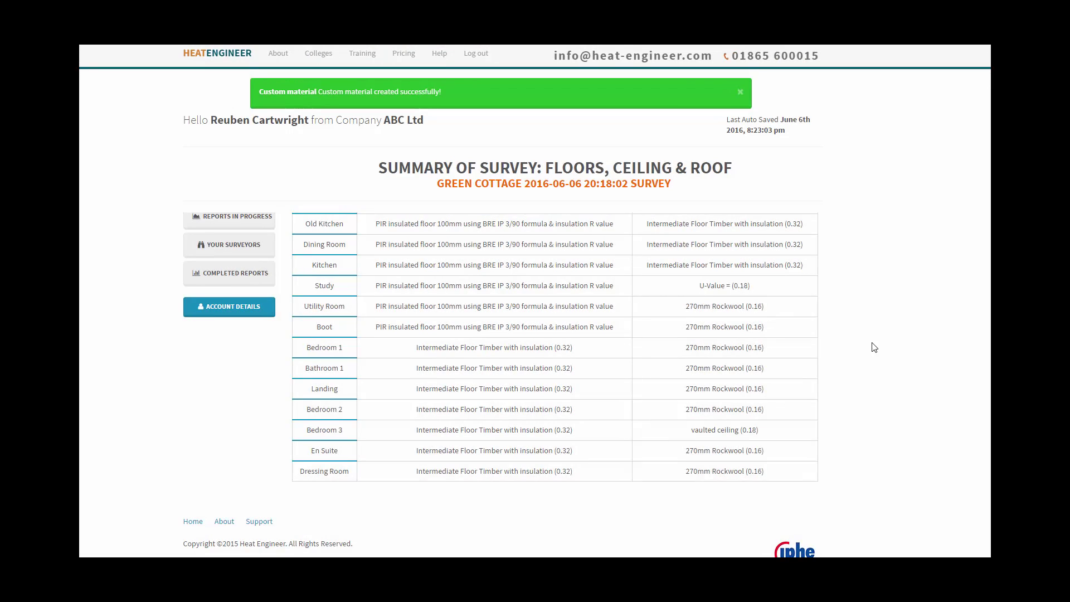
click(581, 257)
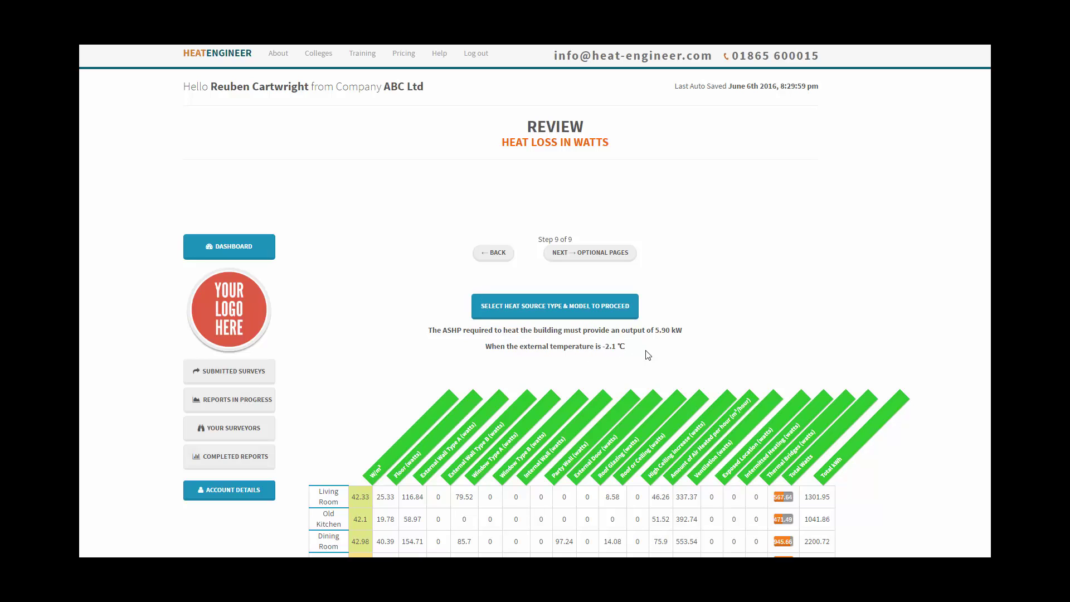
scroll(652, 355, down, 3)
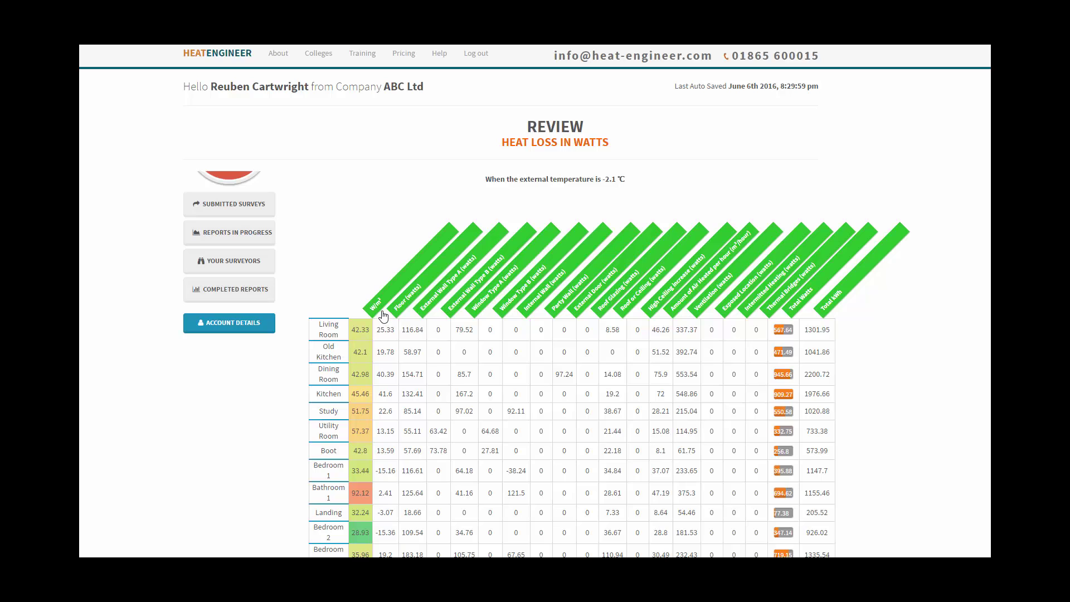
scroll(368, 348, down, 1)
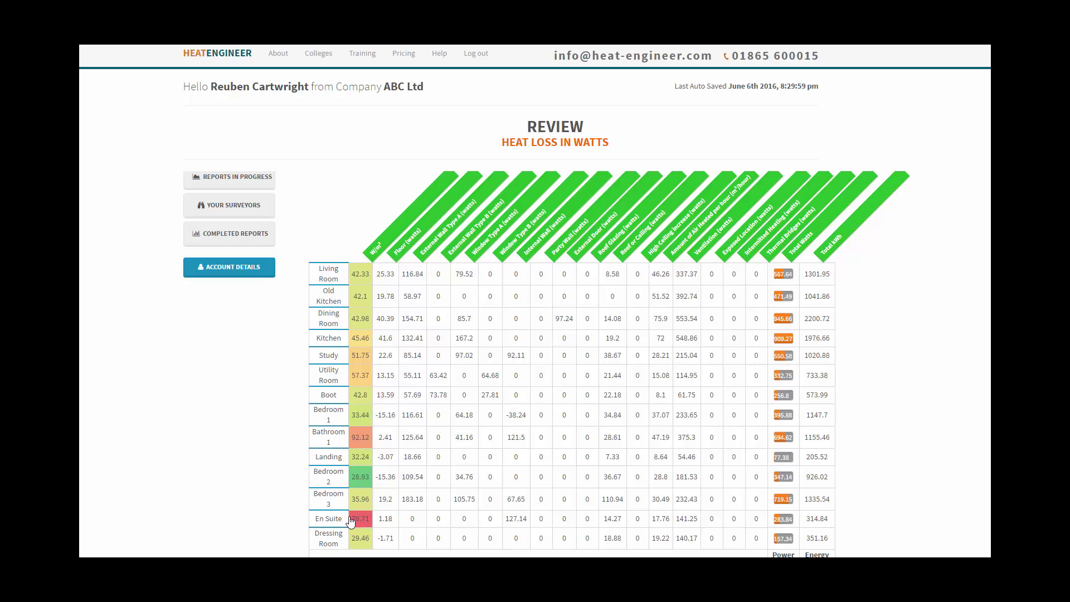
scroll(881, 395, up, 1)
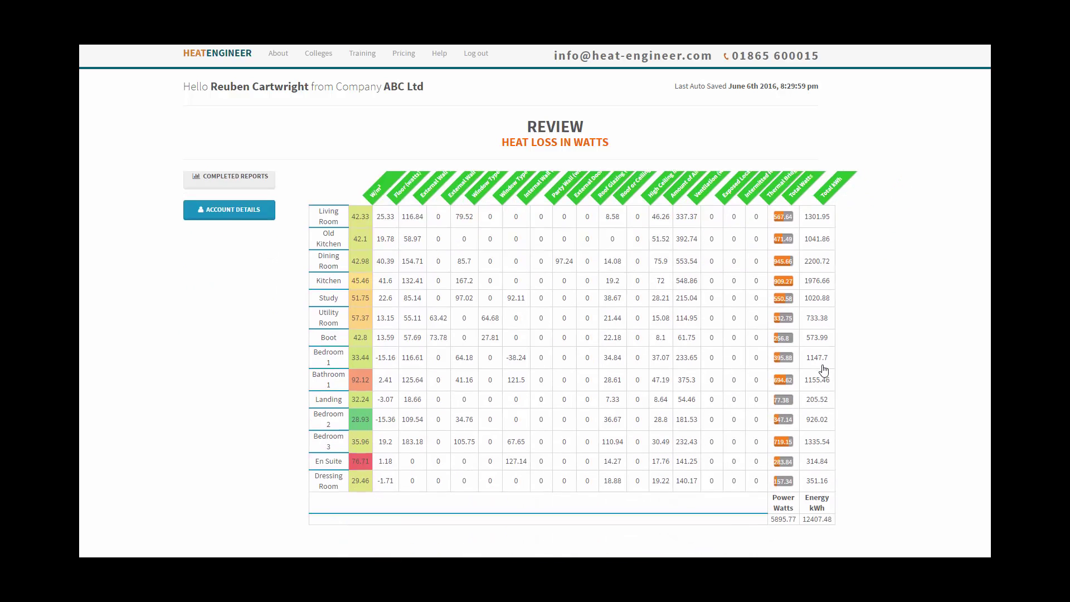
scroll(824, 370, down, 1)
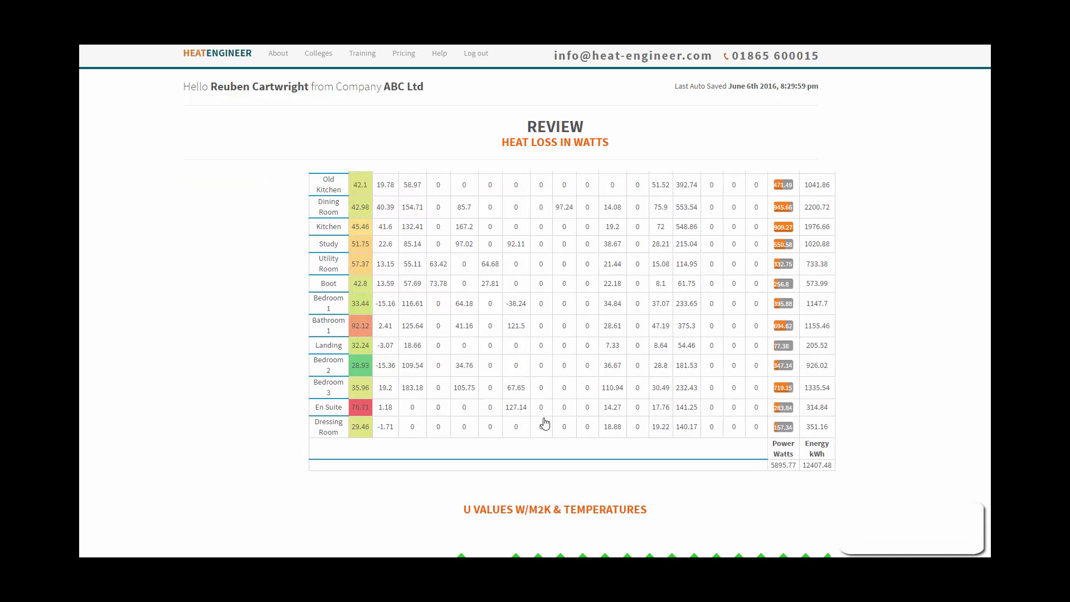
scroll(233, 390, up, 3)
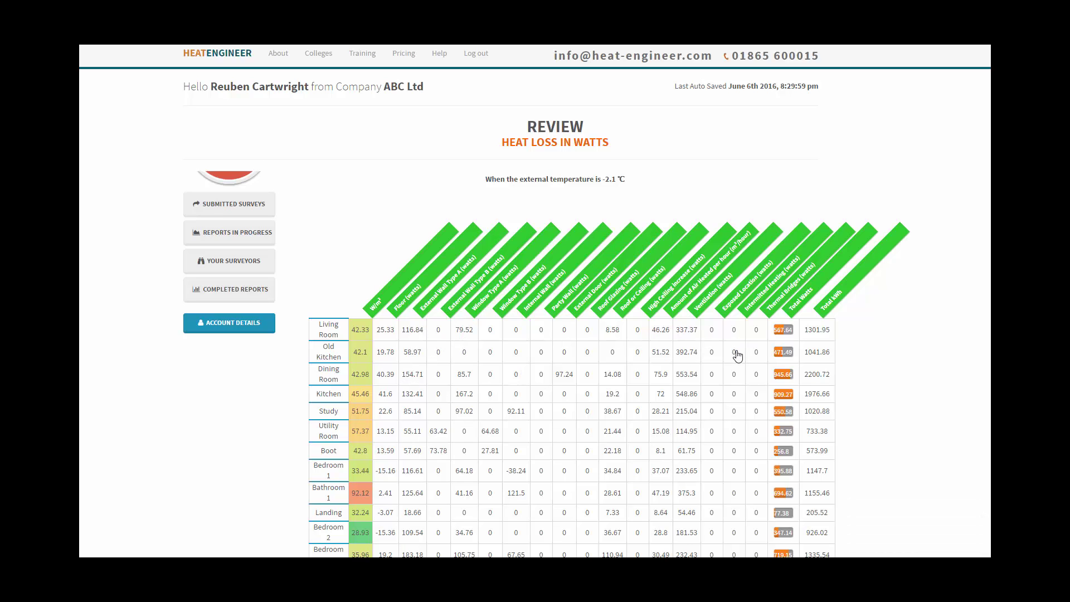
scroll(738, 356, down, 10)
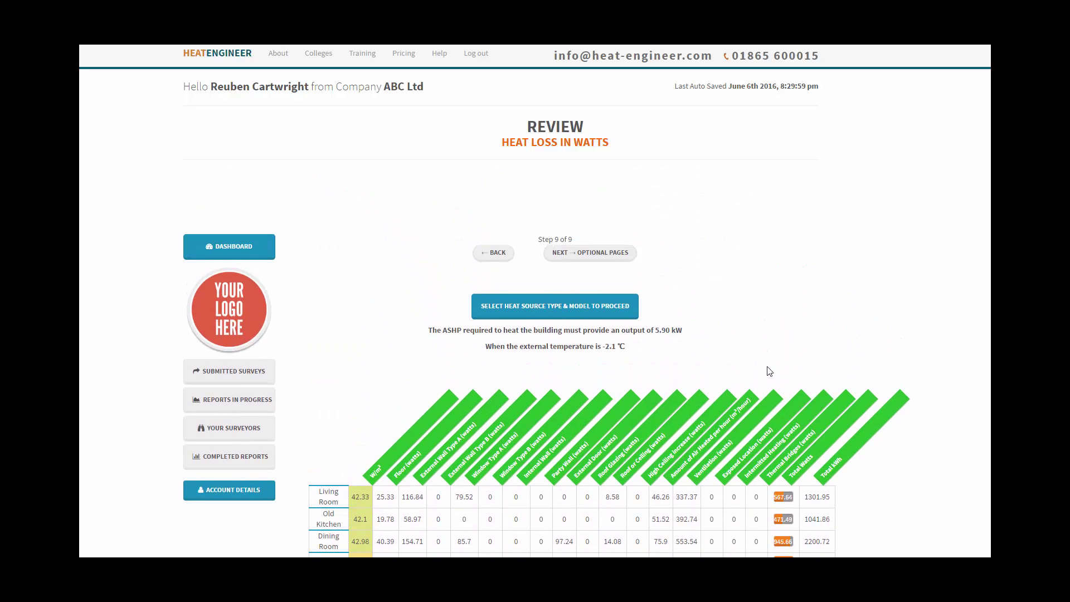
- Choose NIBE F2040 8 as the heat source after the missing-heat-source warning
click(597, 256)
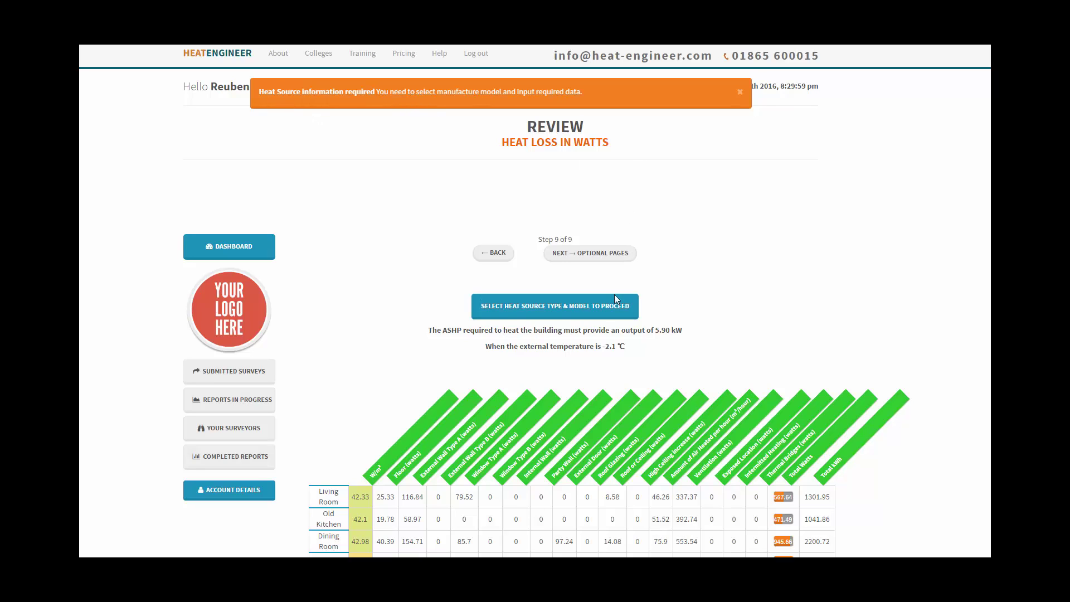
click(506, 315)
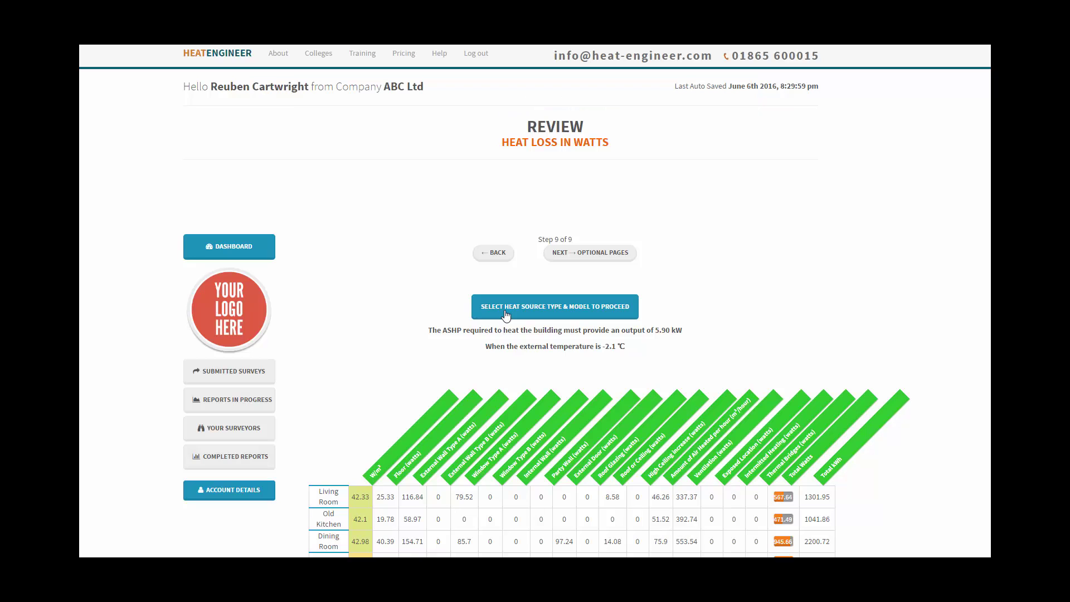
click(506, 316)
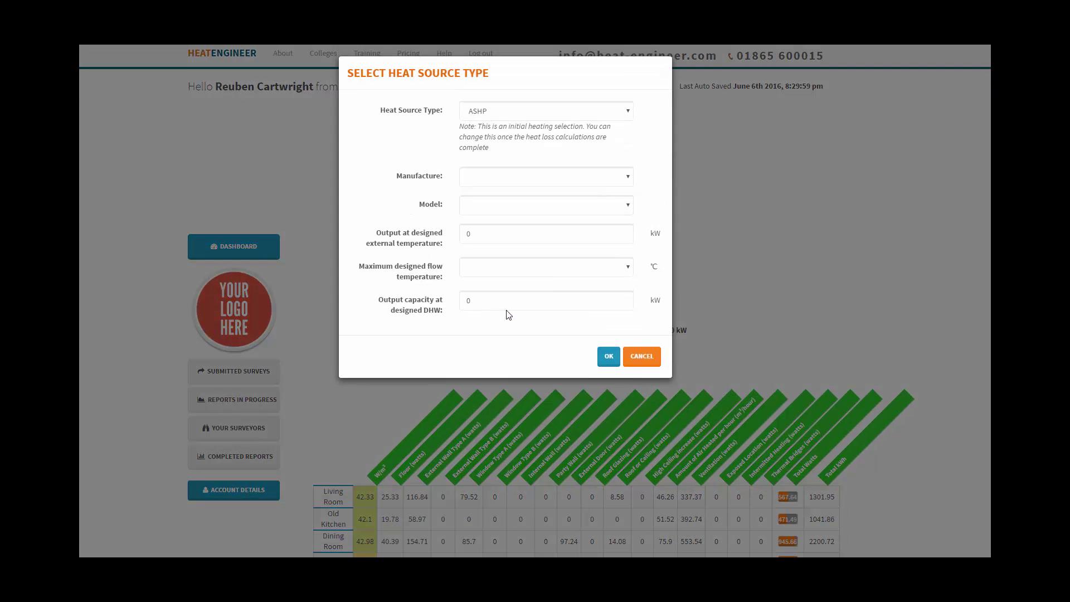
click(568, 178)
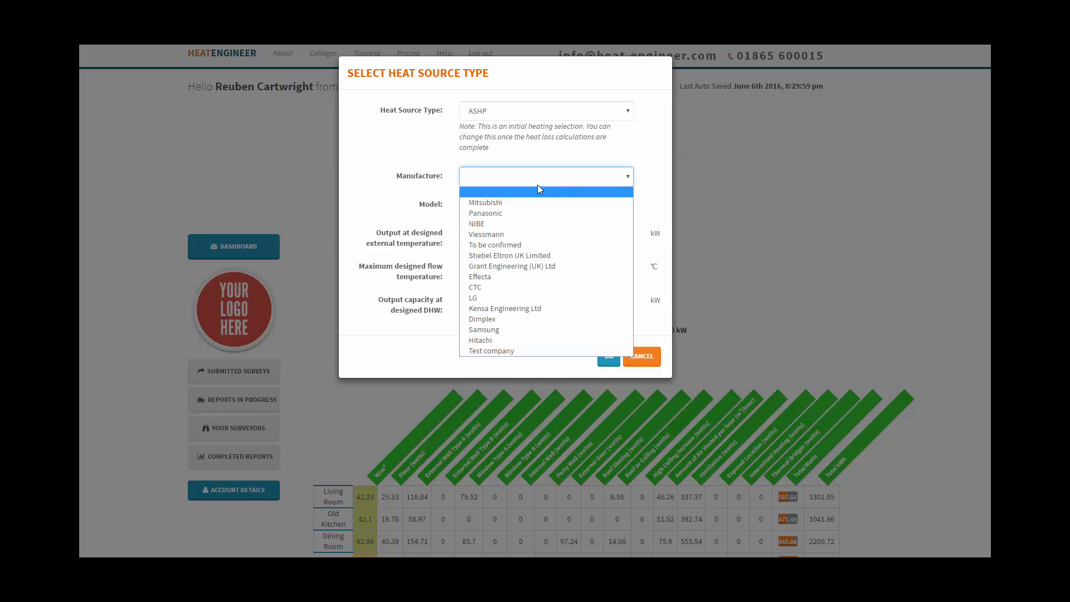
click(501, 224)
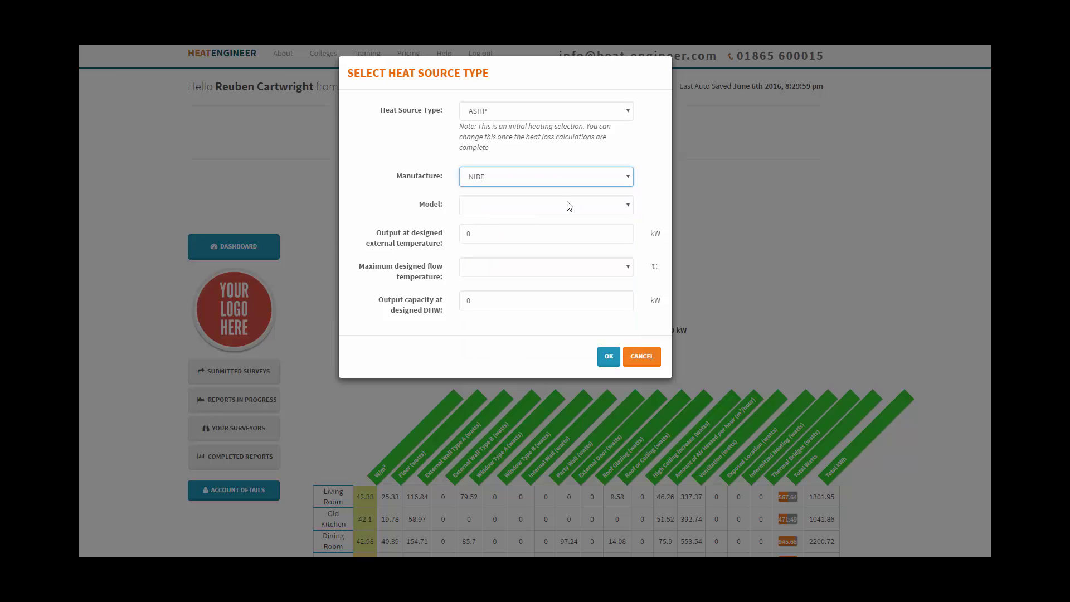
click(568, 206)
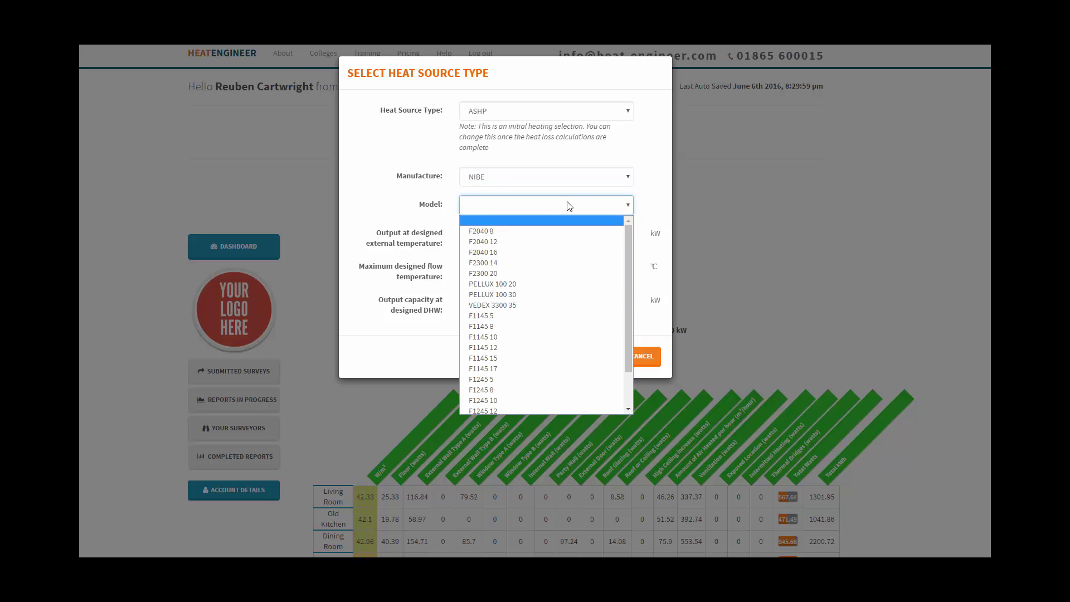
click(507, 232)
- Enter 8 kW design output, 45 °C maximum flow temperature and 7.9 kW DHW output, then confirm
drag(522, 235, 453, 235)
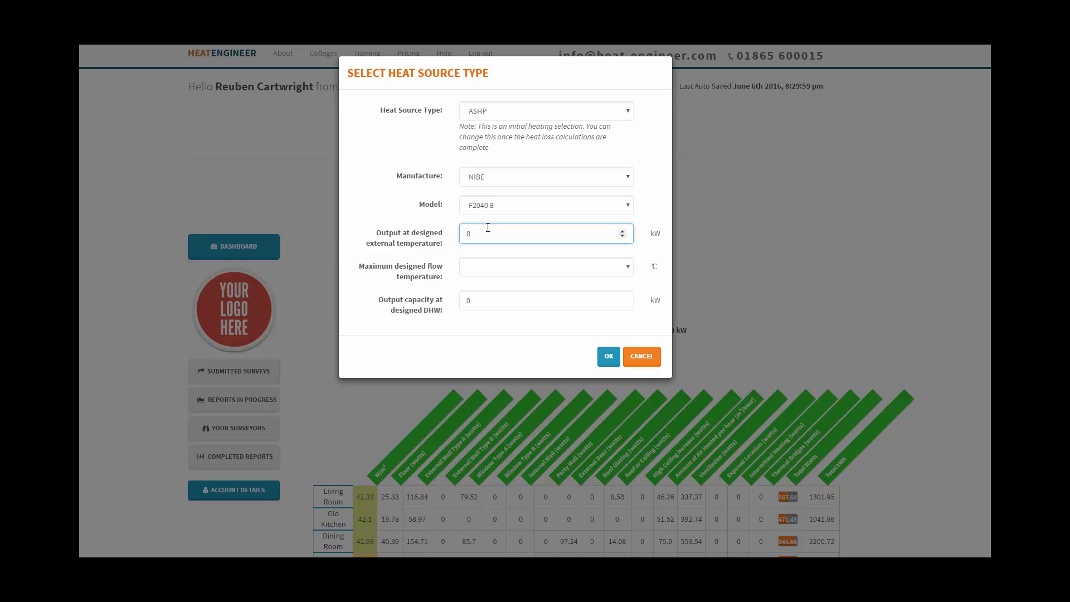
click(508, 269)
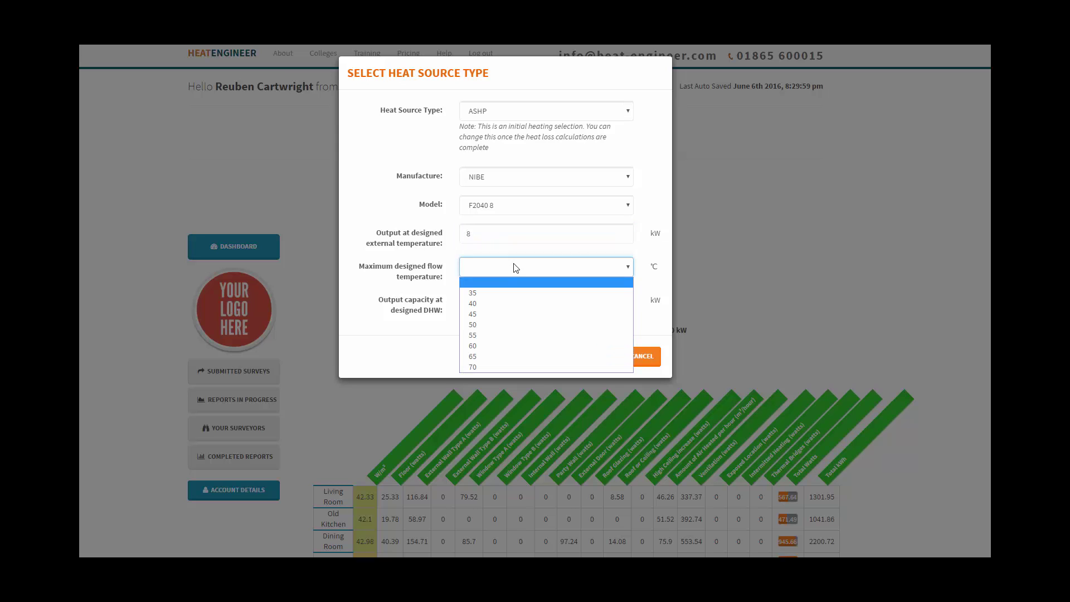
click(494, 312)
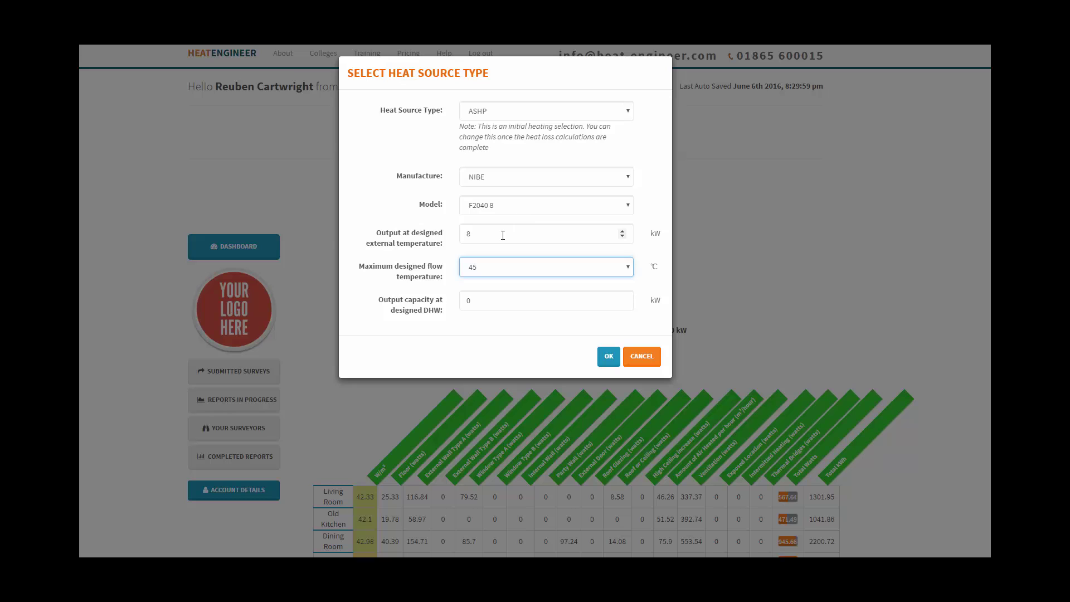
click(569, 74)
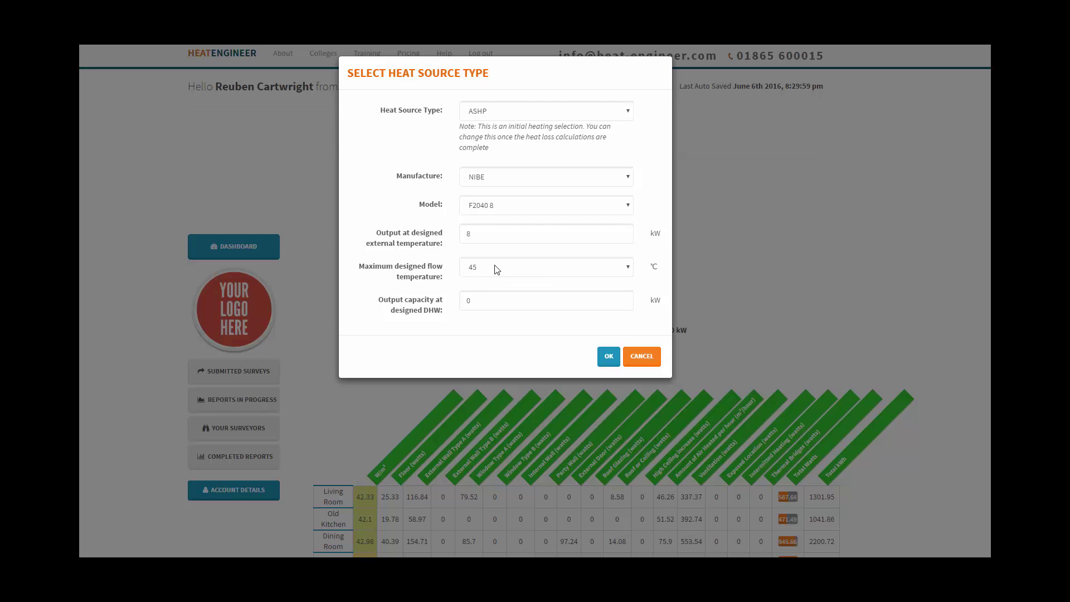
click(487, 232)
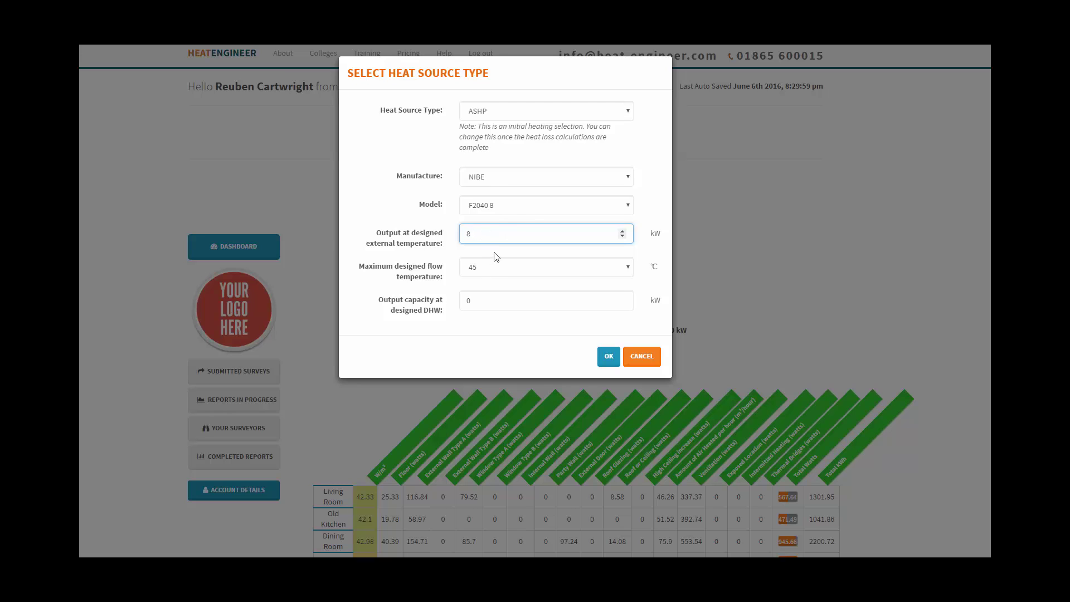
double_click(463, 303)
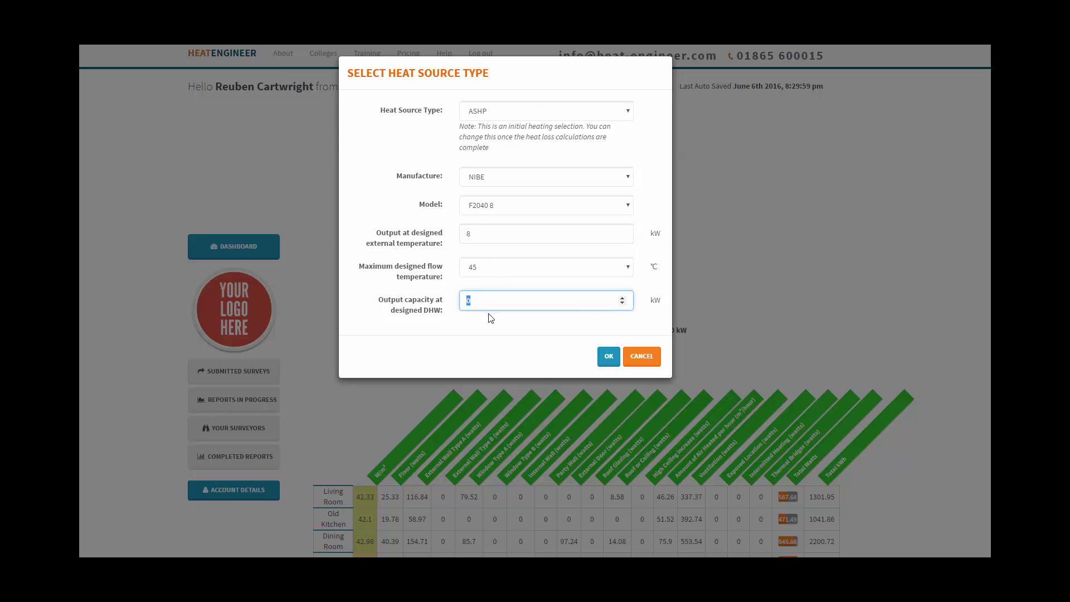
text(8)
click(440, 304)
text(7.9)
click(524, 334)
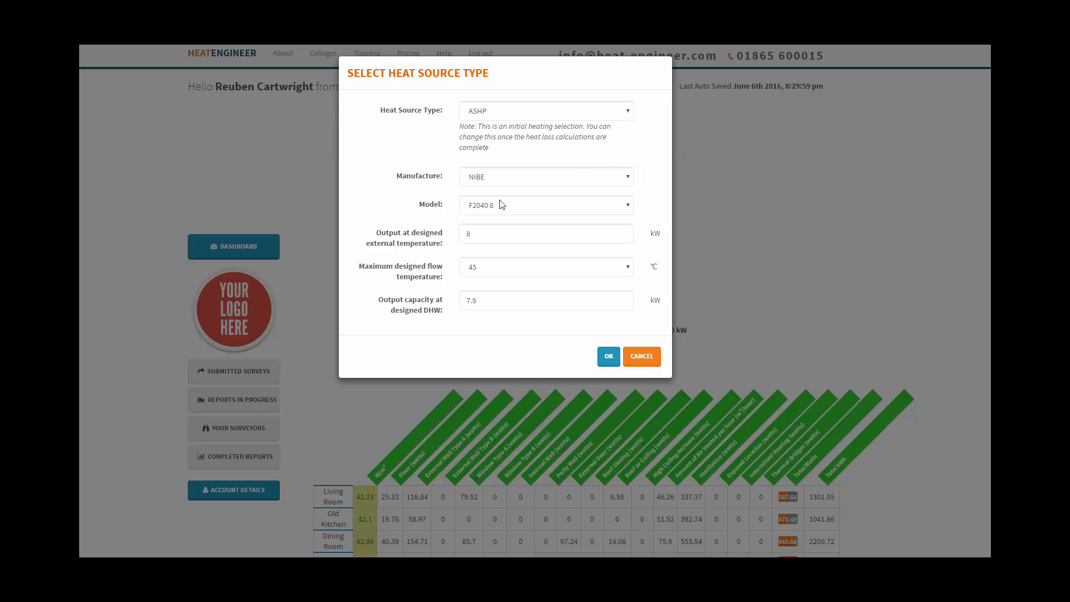
click(609, 358)
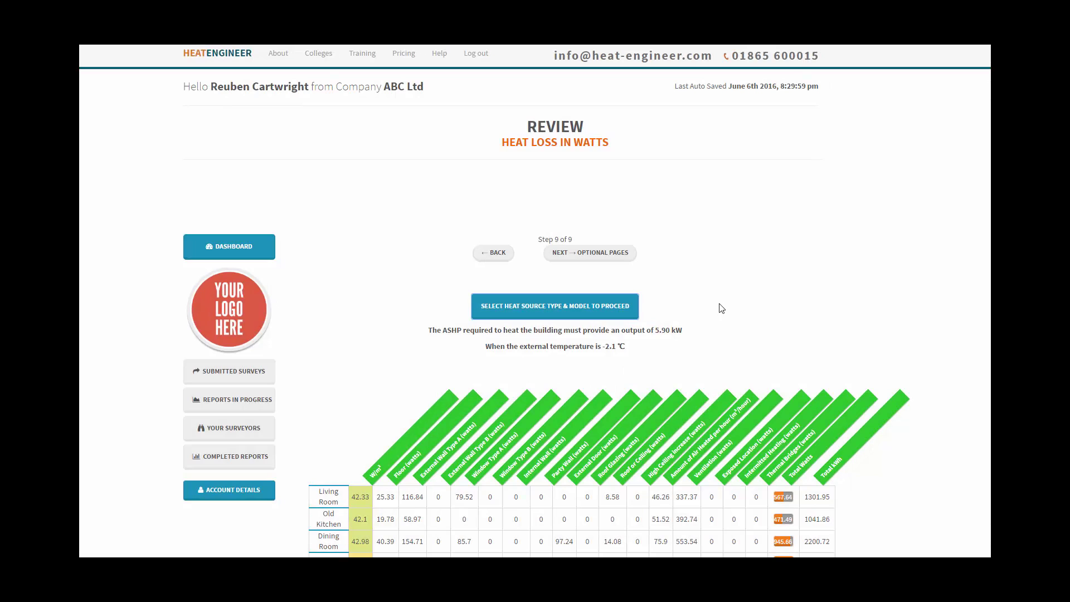
- On the optional pages, set Ground Loop Design, Fuel Comparison, Bivalent Design and Current Radiators to No
click(607, 259)
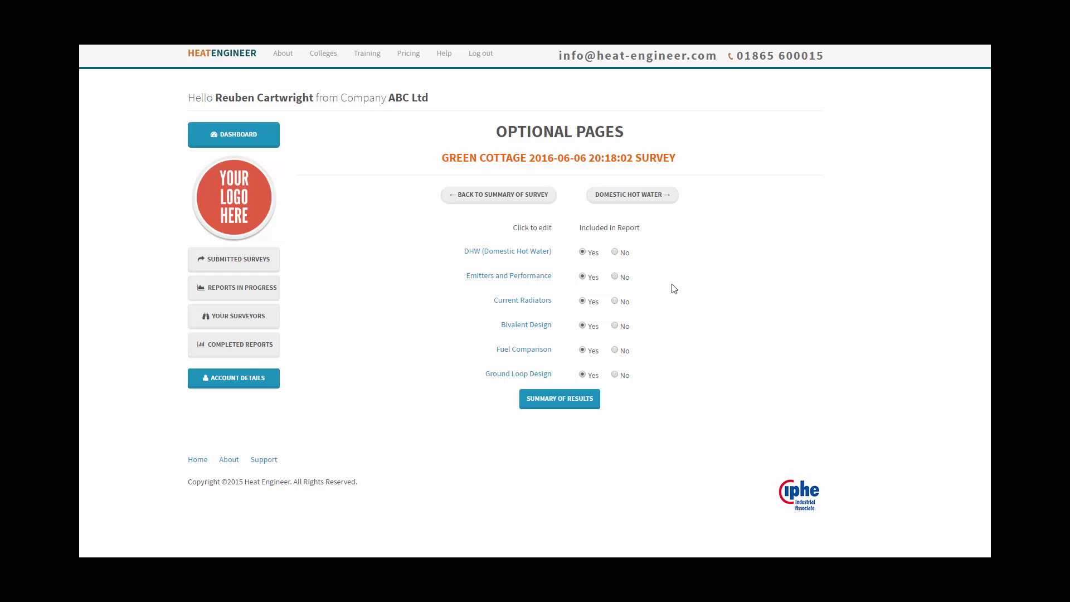
click(616, 375)
click(616, 350)
click(617, 328)
click(616, 303)
- On Domestic Hot Water, set 4 bedrooms, 1 occupant per bedroom and 55 °C flow temperature
click(618, 202)
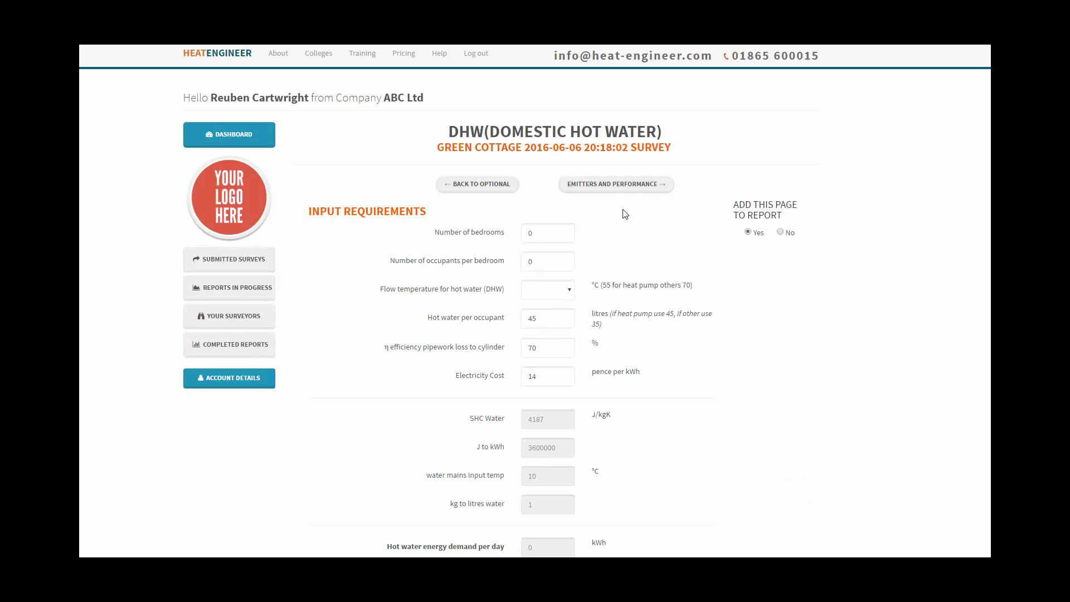
click(565, 231)
click(564, 231)
double_click(565, 231)
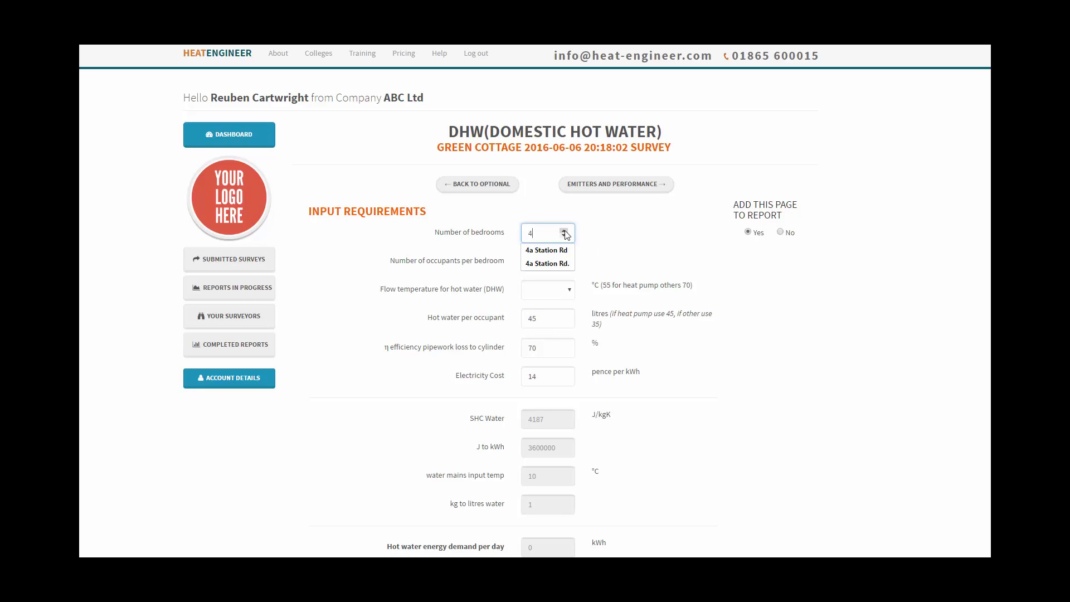
click(608, 238)
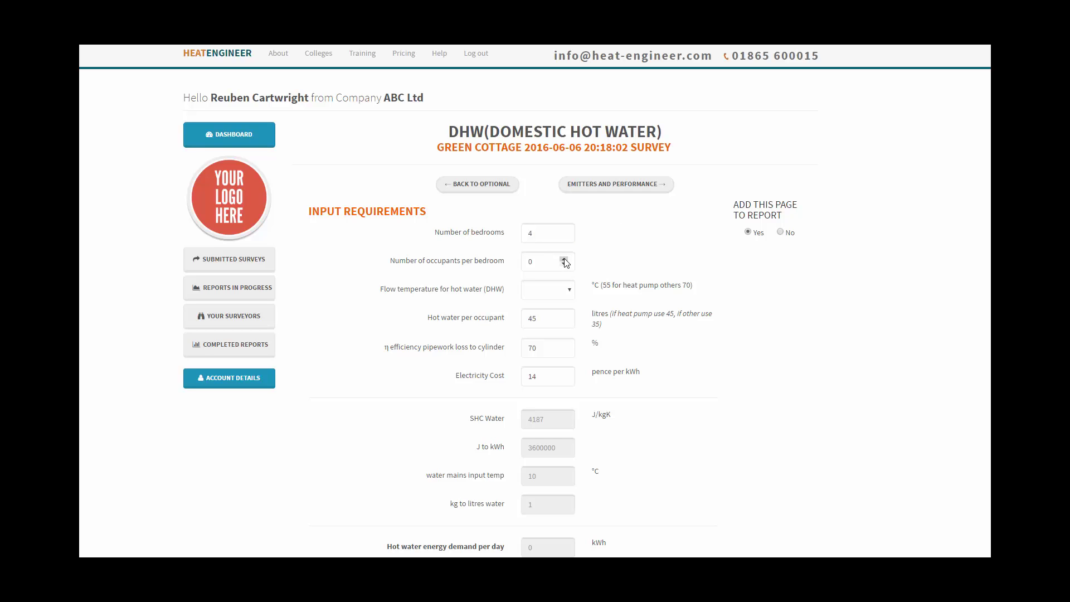
click(623, 265)
click(570, 293)
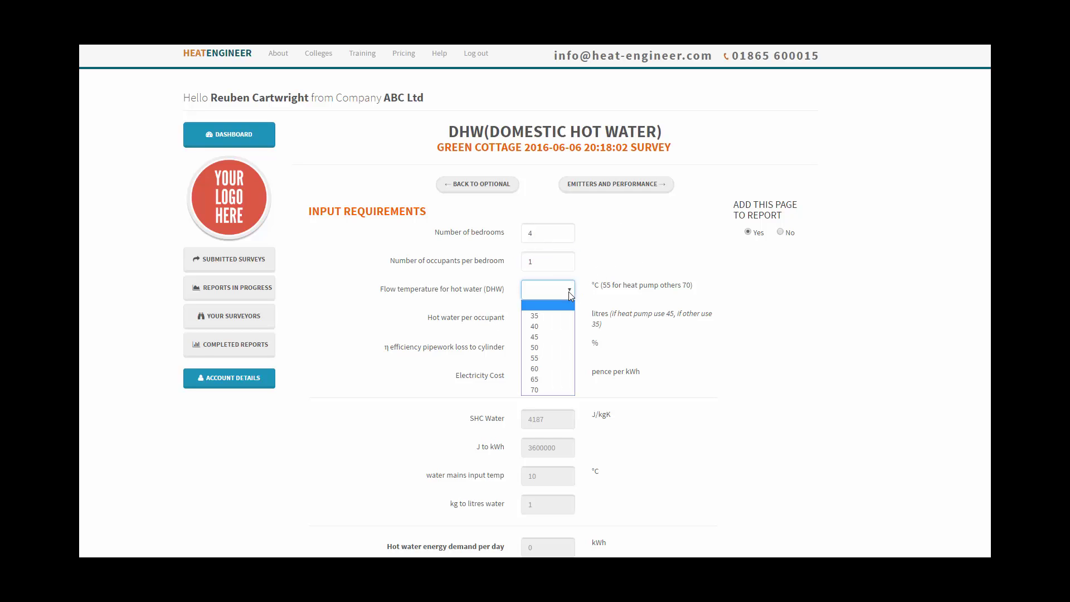
click(553, 360)
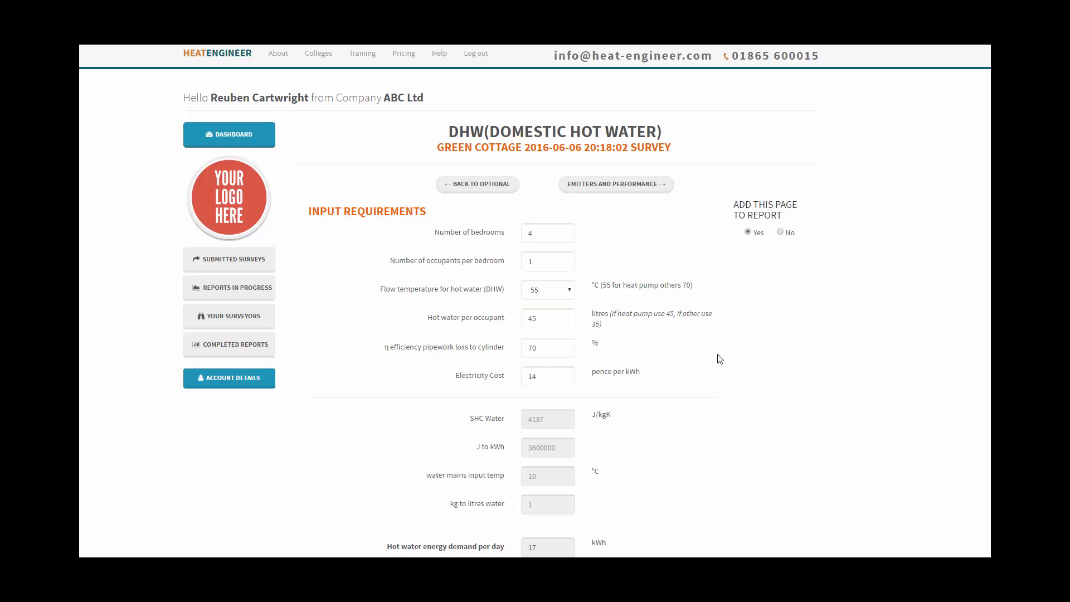
scroll(719, 358, down, 2)
scroll(719, 359, up, 2)
click(595, 188)
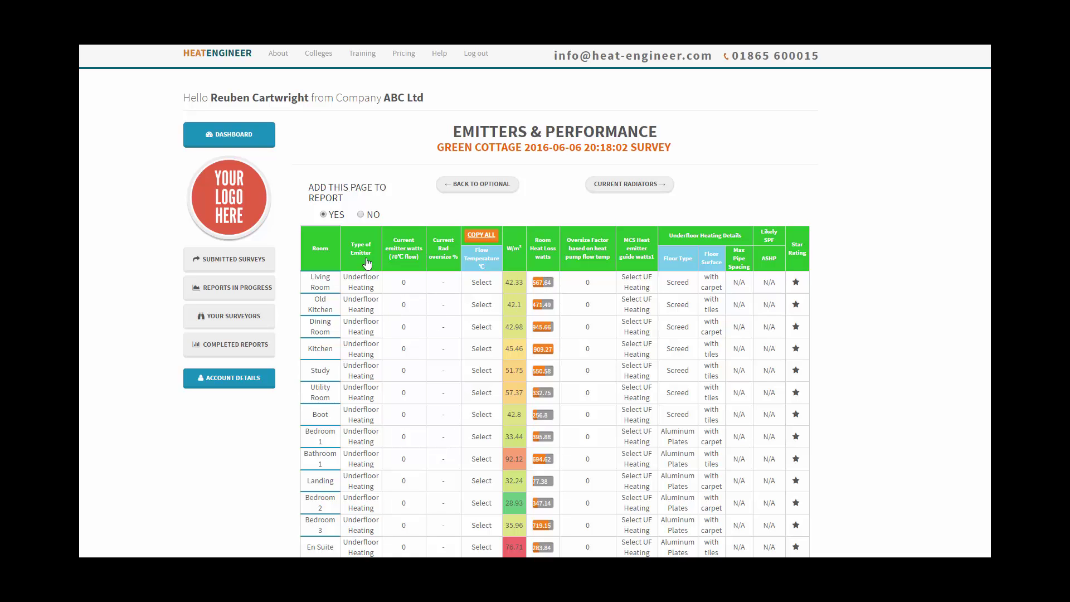
- Set the Living Room flow temperature to 45 °C
scroll(353, 360, down, 3)
scroll(365, 379, up, 1)
scroll(365, 379, up, 1)
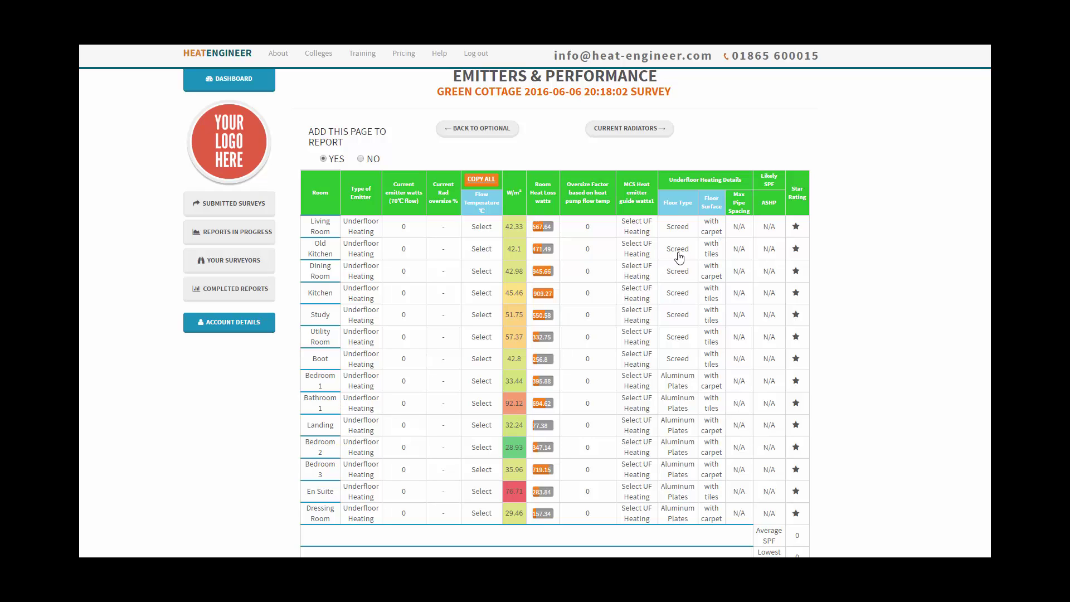
scroll(521, 284, up, 1)
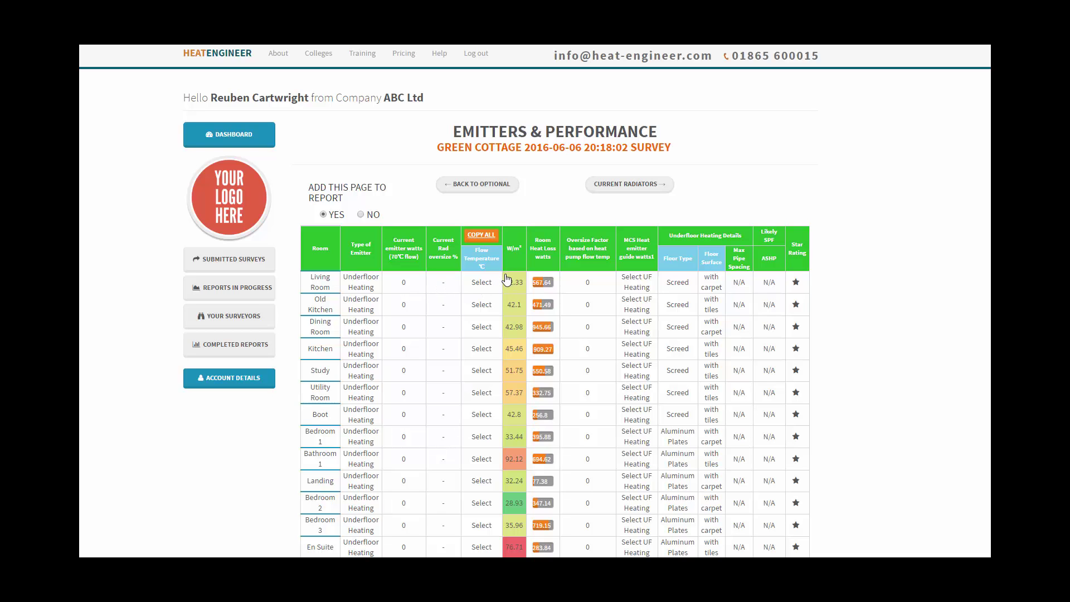
click(486, 287)
click(514, 114)
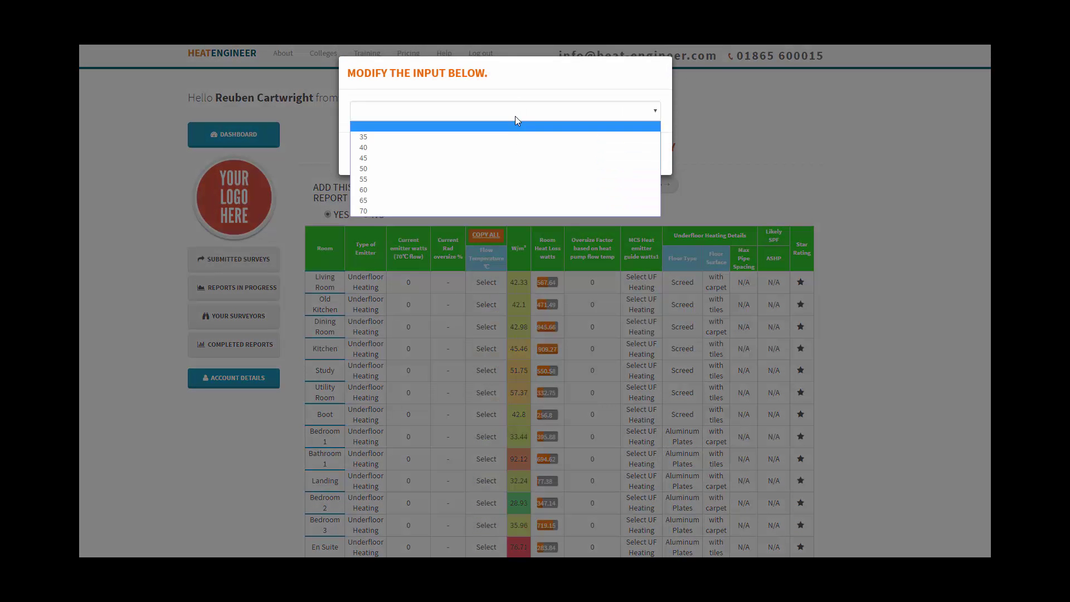
click(483, 158)
click(612, 155)
- Copy the 45 °C flow temperature to all rooms with COPY ALL
scroll(476, 383, down, 5)
scroll(477, 374, up, 3)
scroll(477, 374, up, 2)
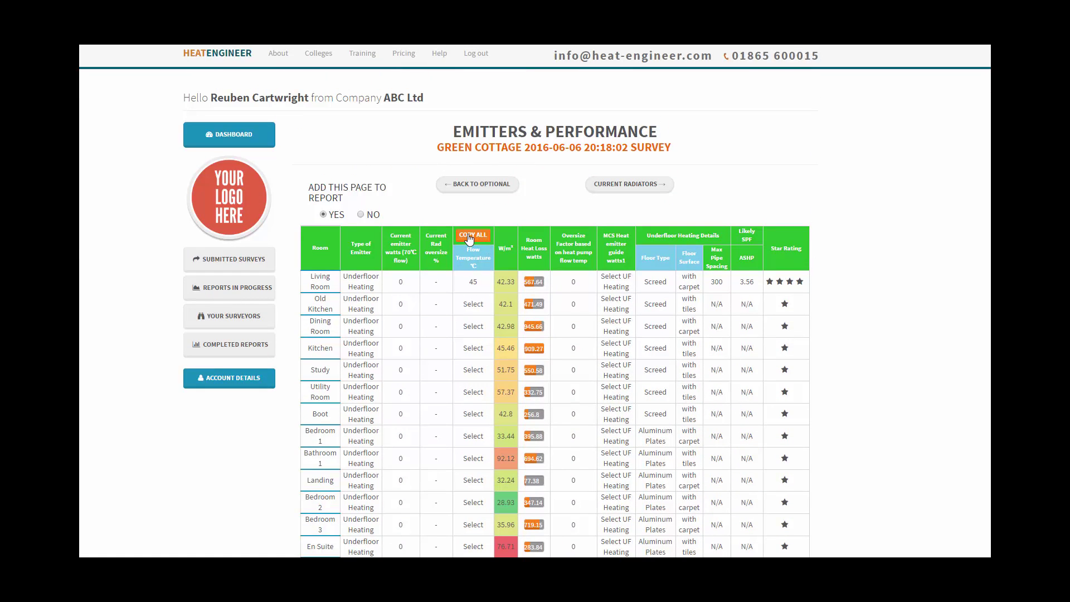
click(468, 235)
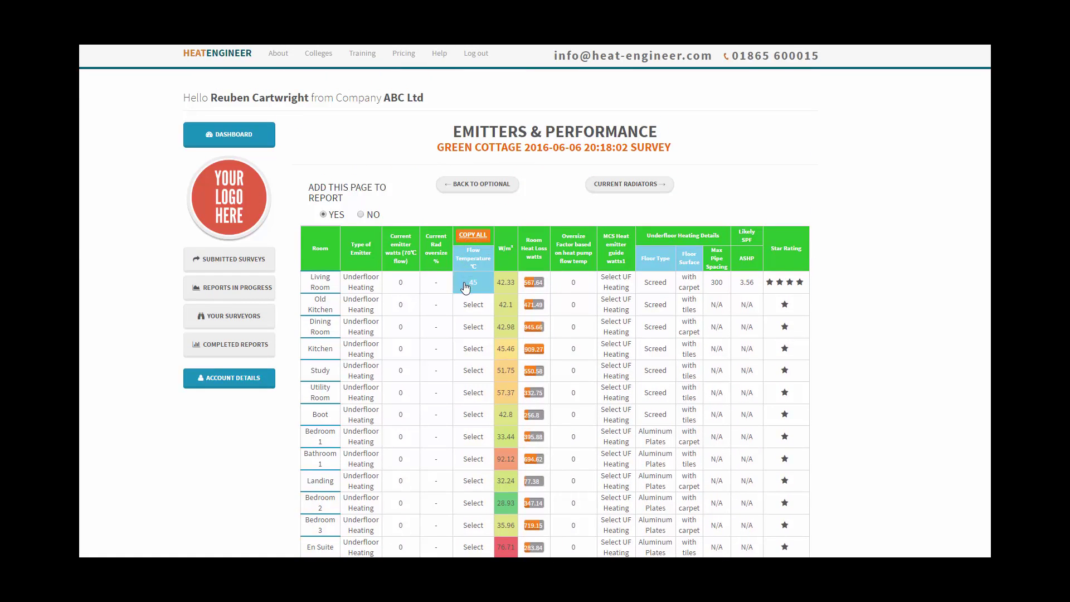
scroll(466, 288, down, 2)
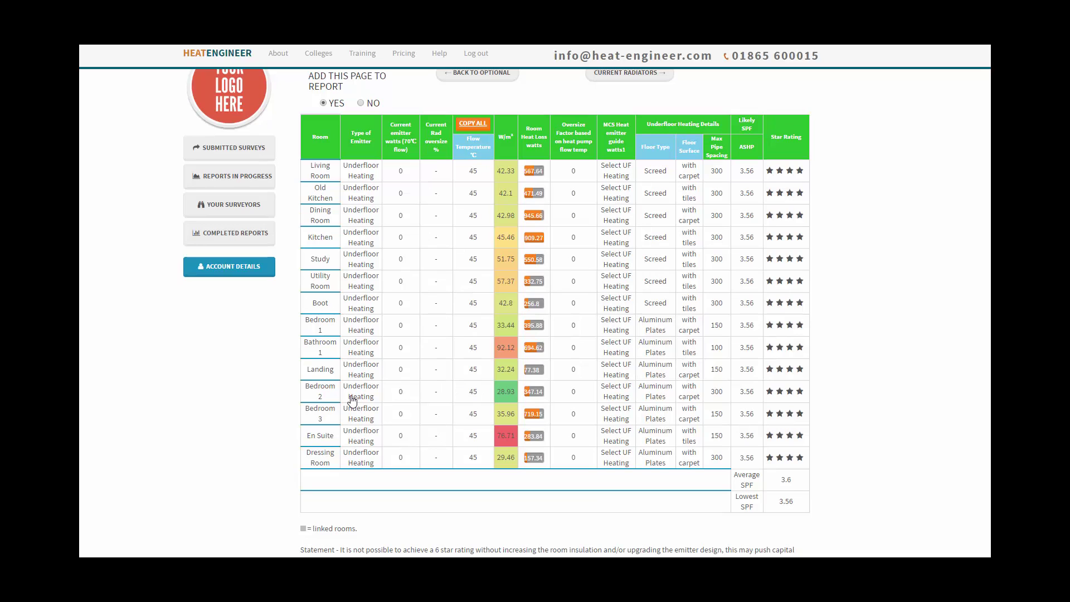
scroll(526, 451, up, 2)
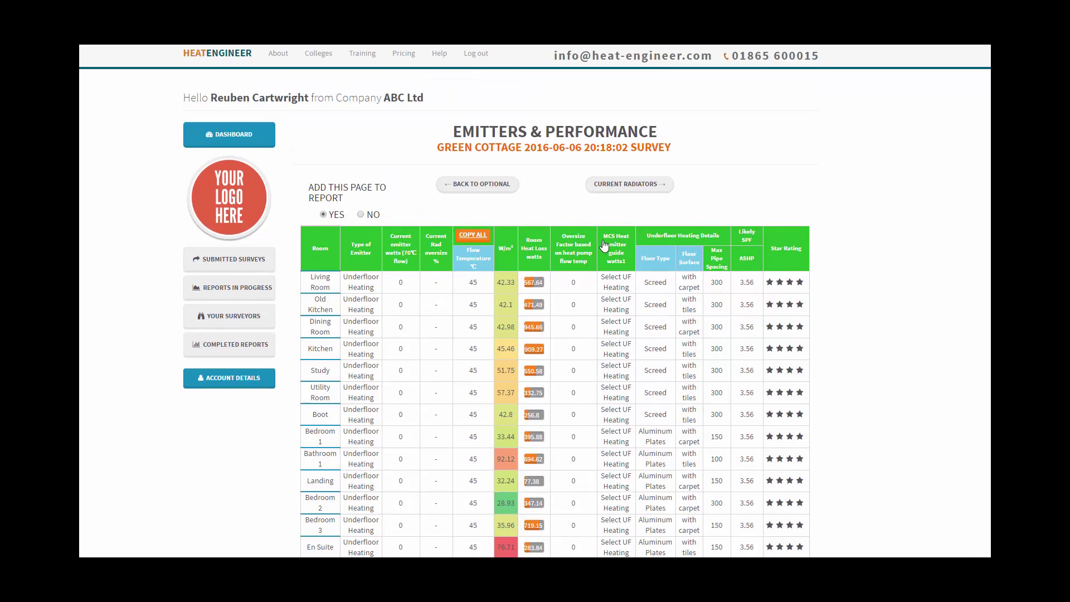
scroll(594, 255, down, 1)
scroll(594, 255, up, 1)
- Advance past the Current Radiators and Bivalent Design pages to Fuel Comparison
click(611, 188)
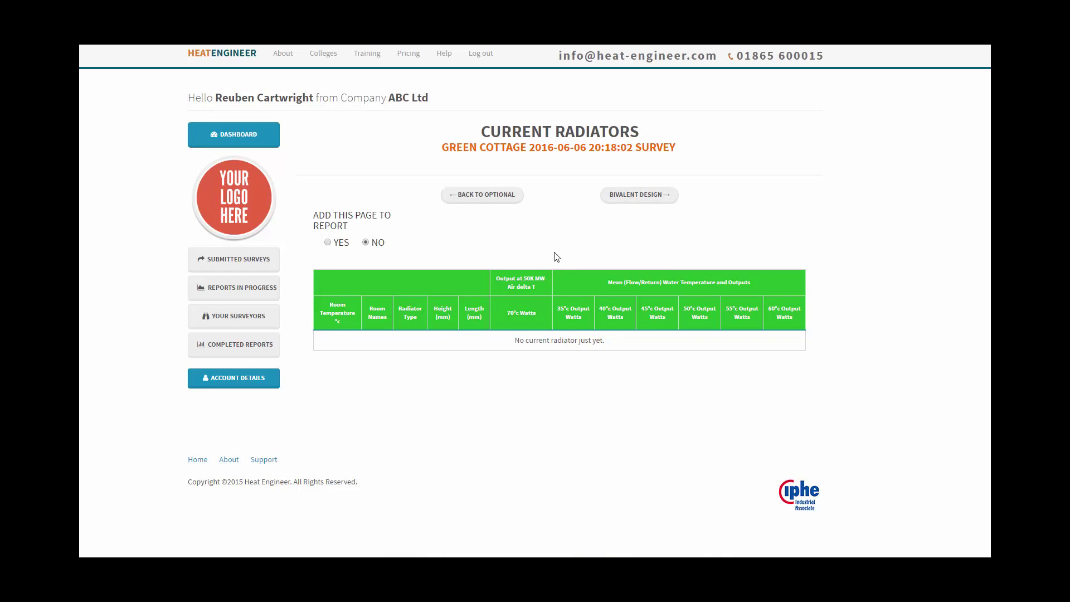
click(622, 202)
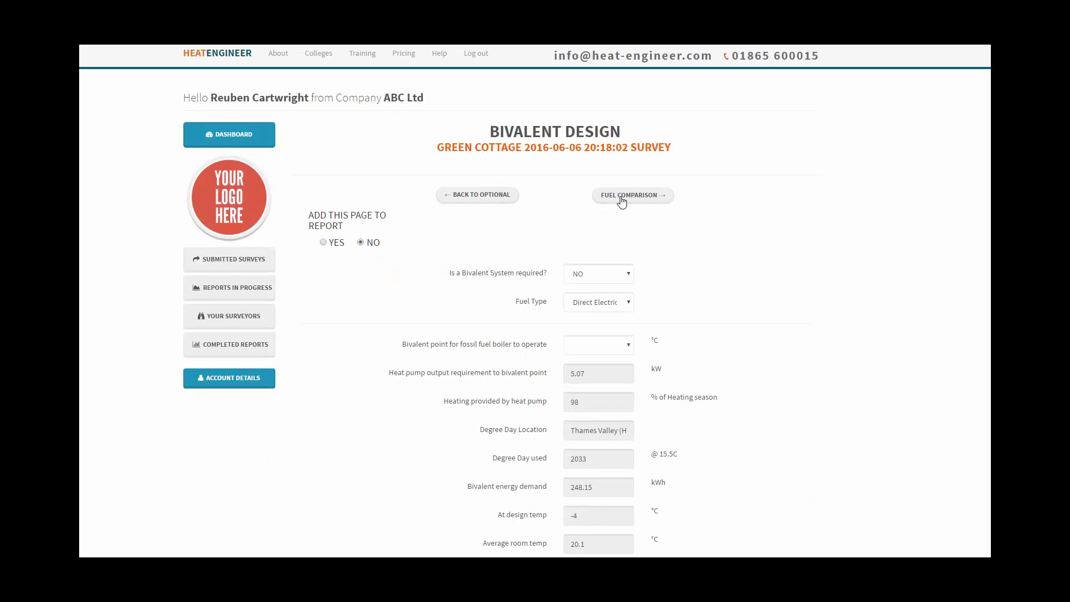
click(622, 202)
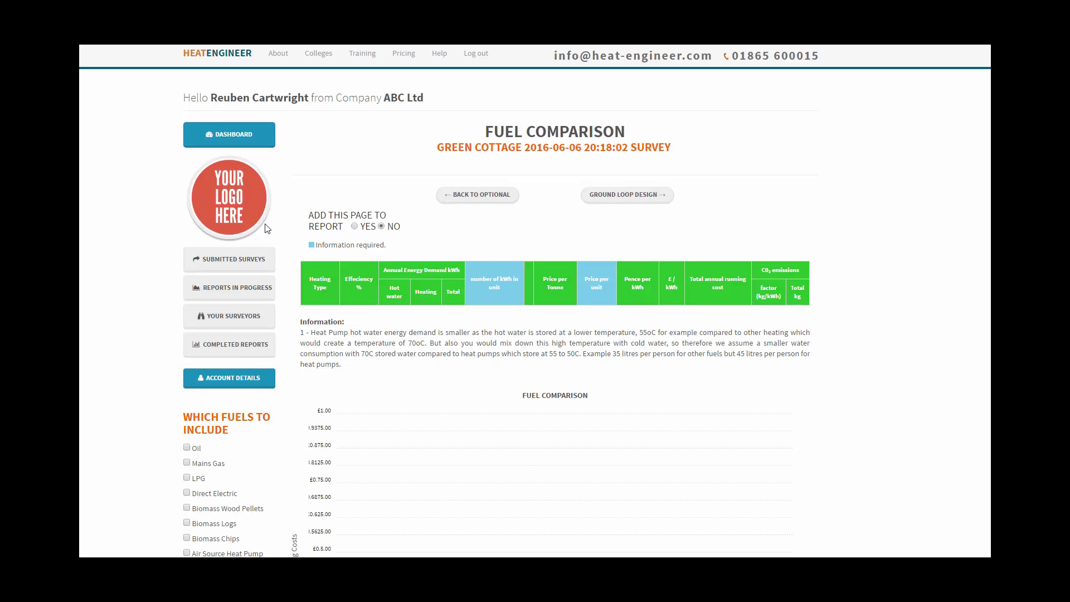
- Set Fuel Comparison to YES, then pass Ground Loop Design to reach Summary Result
click(355, 227)
click(355, 227)
click(629, 200)
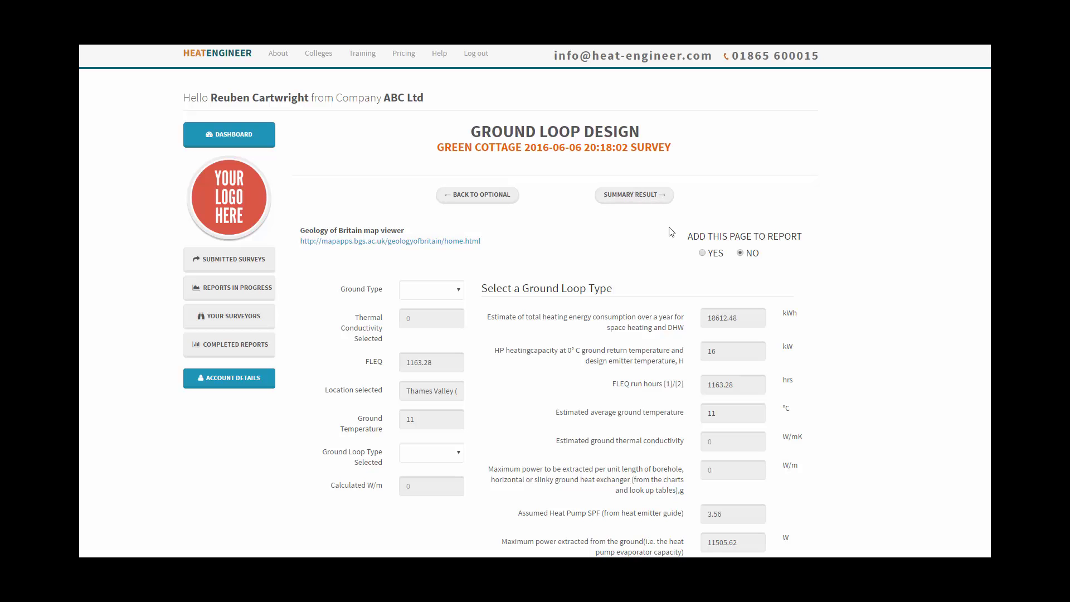
click(651, 201)
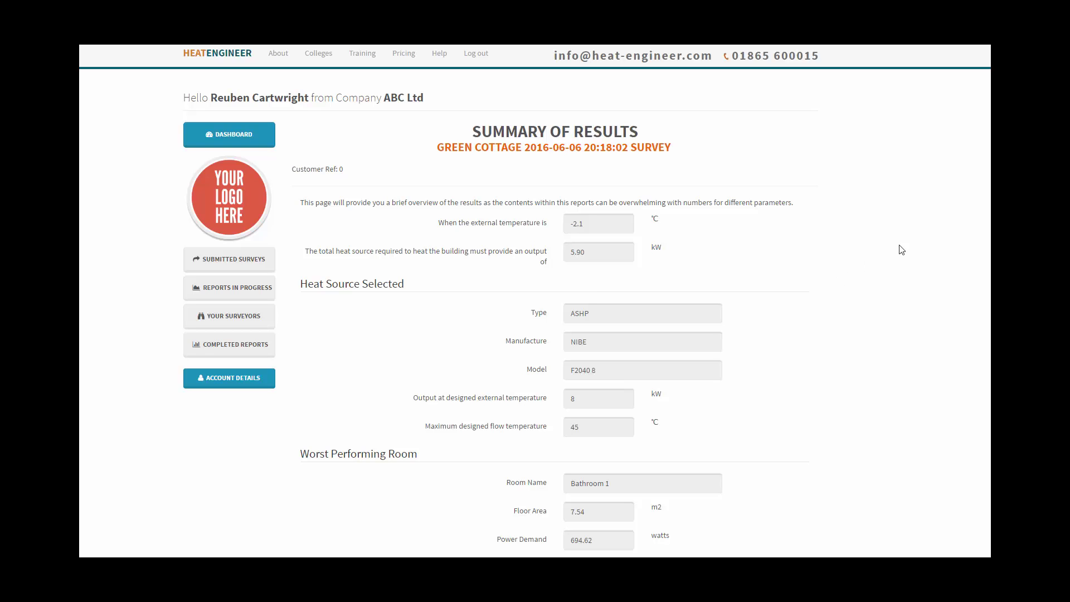
scroll(841, 386, down, 4)
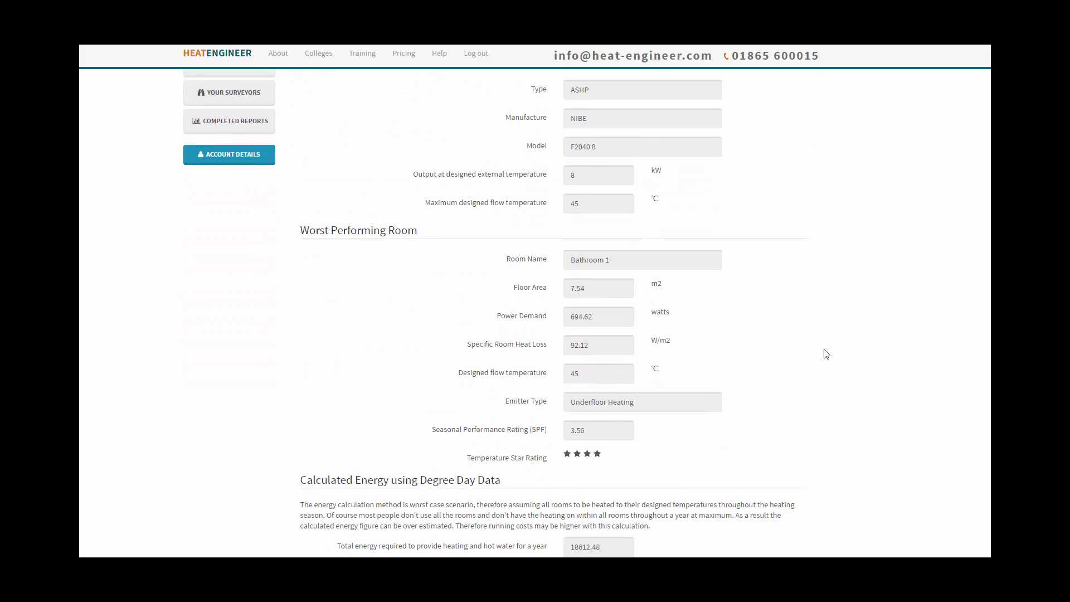
scroll(817, 349, down, 3)
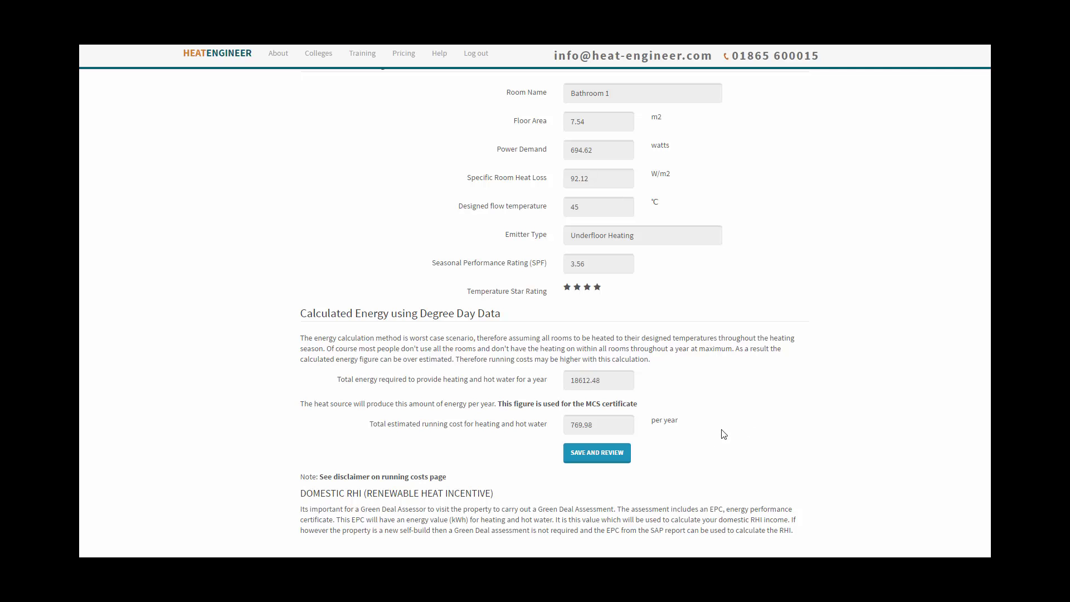
scroll(740, 449, down, 1)
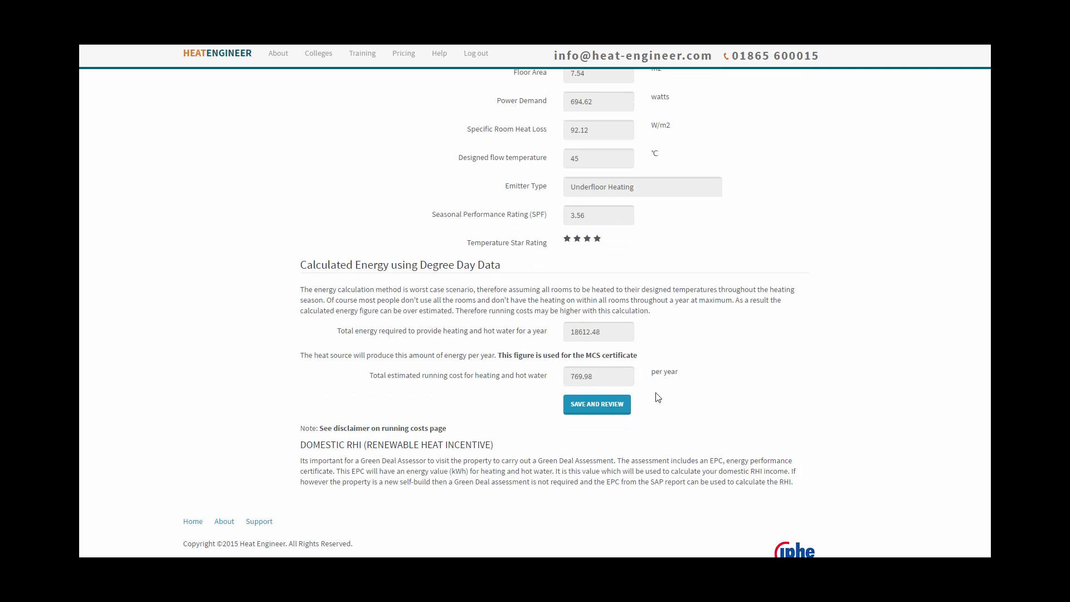
scroll(741, 403, up, 8)
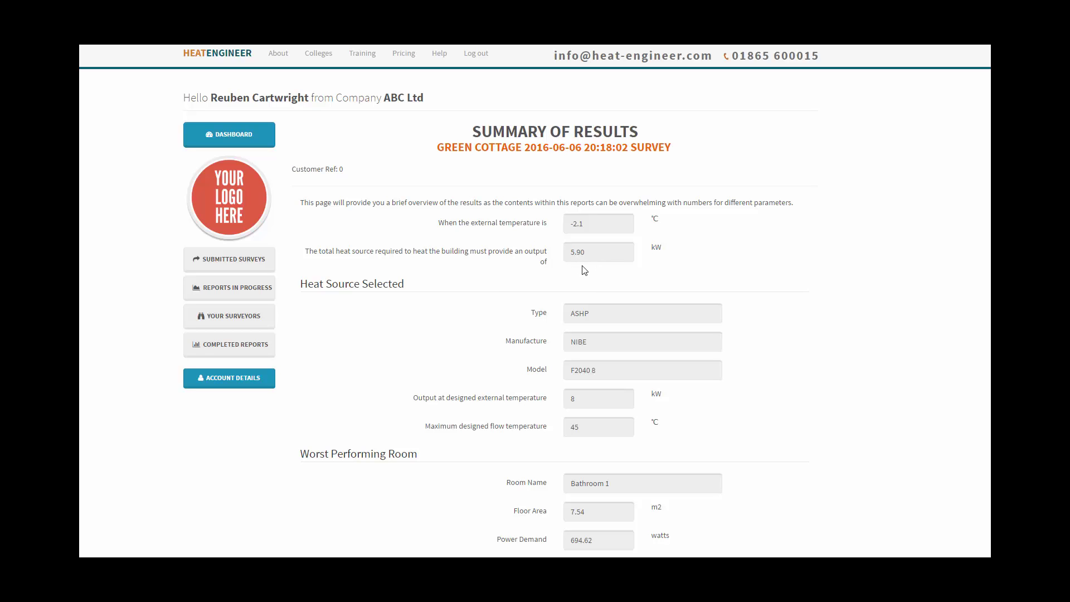
scroll(654, 280, down, 6)
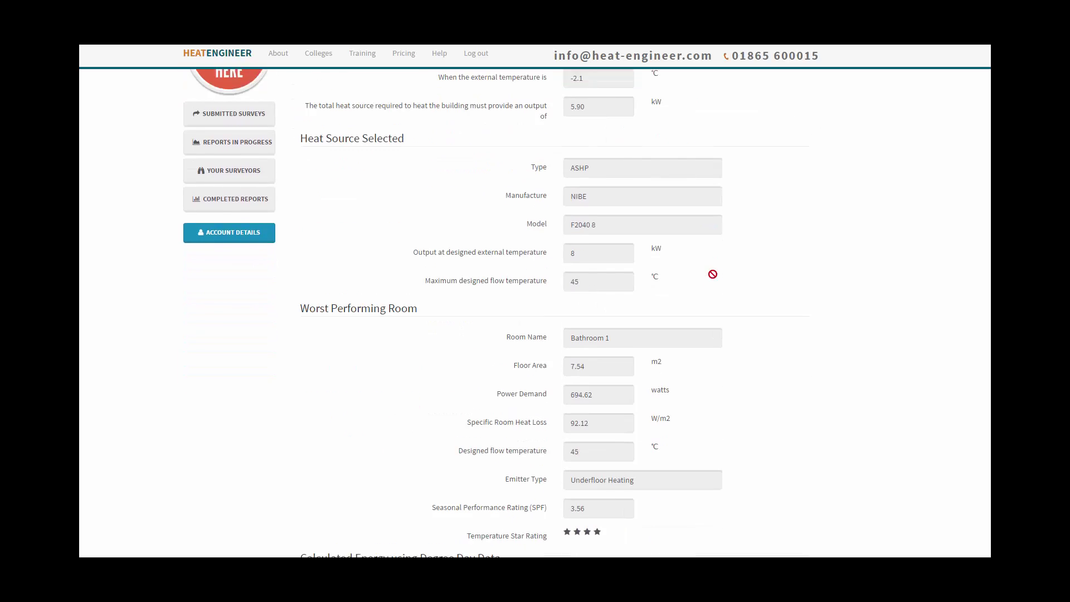
scroll(674, 290, up, 3)
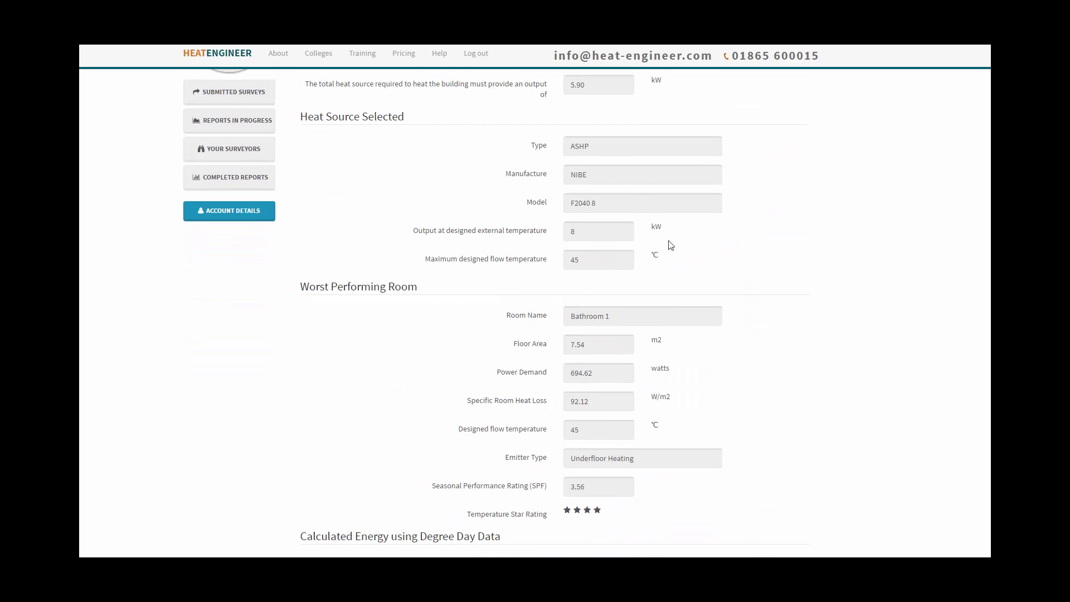
scroll(781, 275, down, 4)
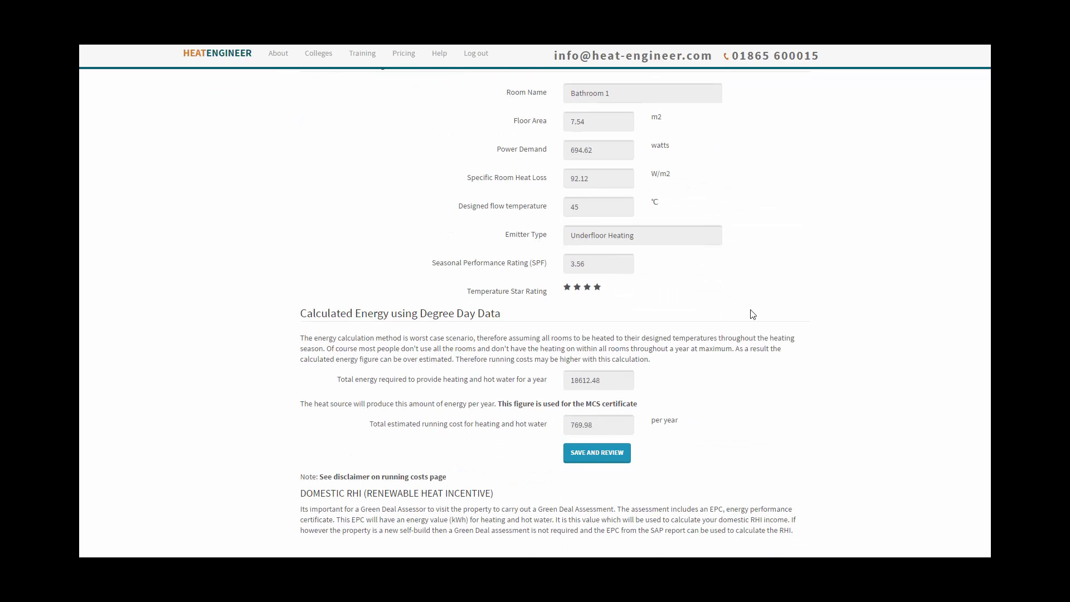
scroll(750, 312, down, 1)
- Use Save and Review, scroll through the MIS 3005 Reference page, then Go To Dashboard
click(606, 412)
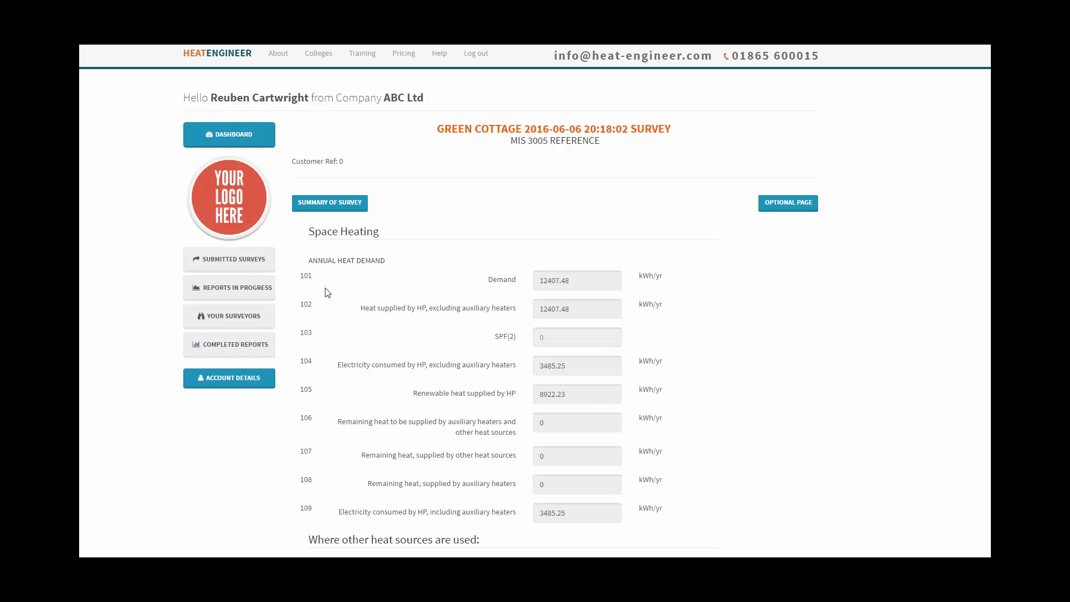
scroll(331, 292, down, 2)
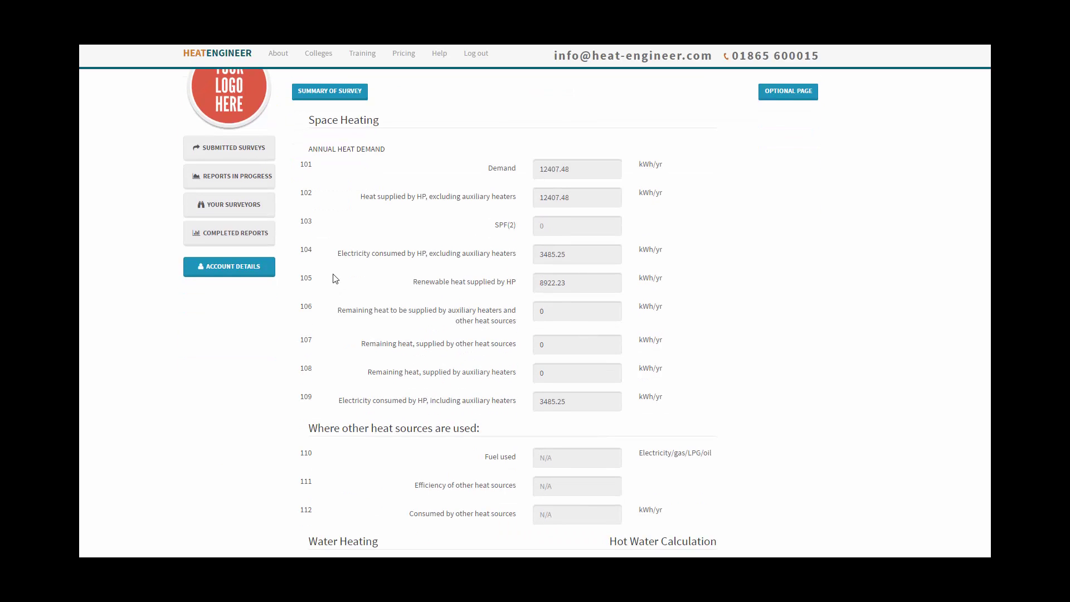
scroll(337, 280, down, 2)
scroll(340, 194, up, 2)
scroll(621, 281, down, 5)
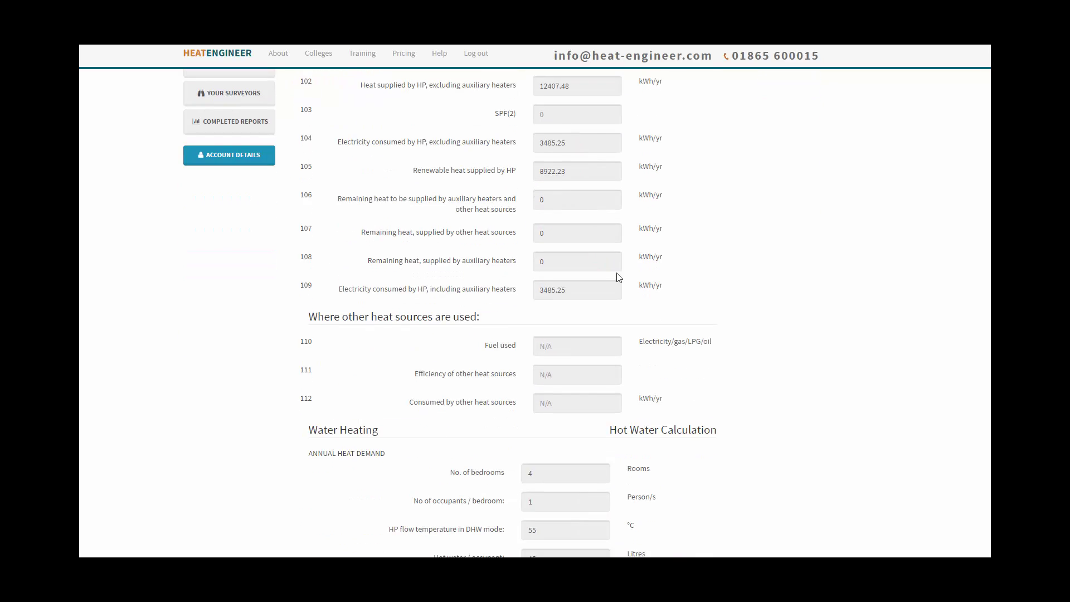
scroll(625, 282, down, 10)
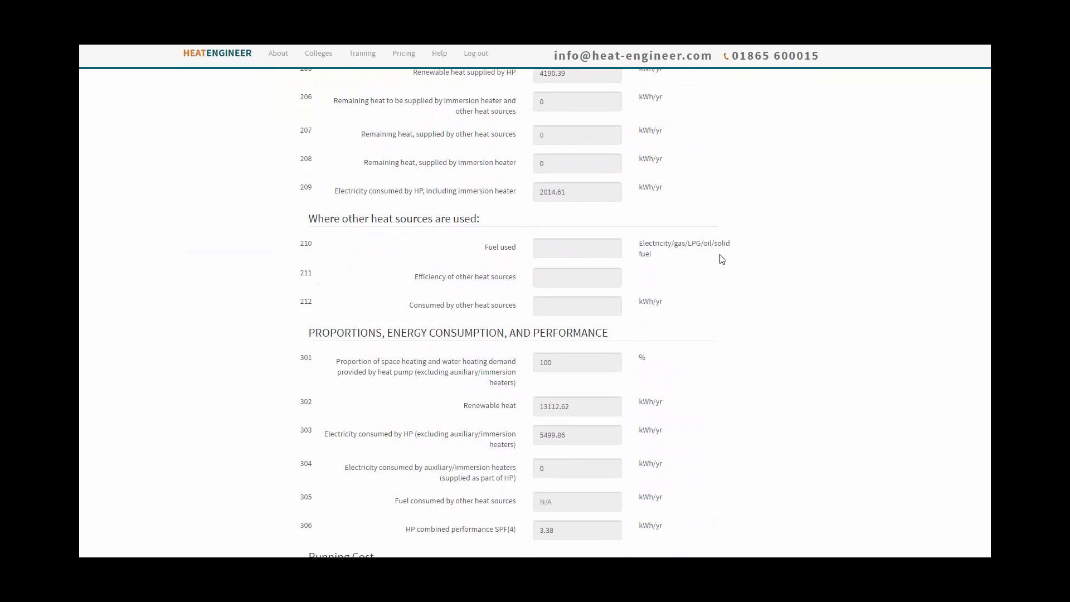
scroll(723, 255, down, 6)
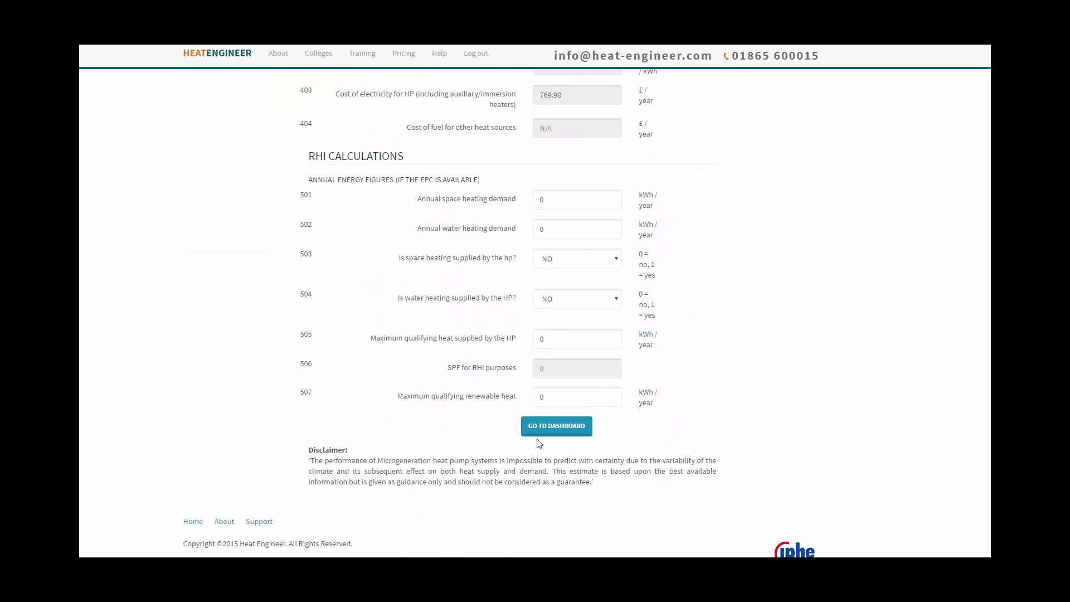
click(544, 434)
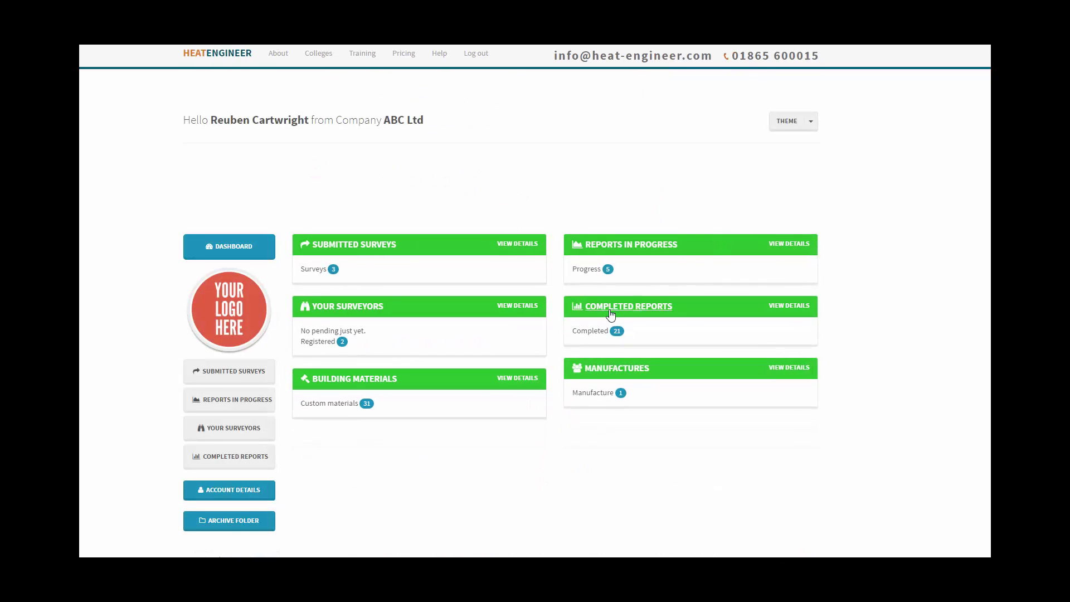
click(606, 311)
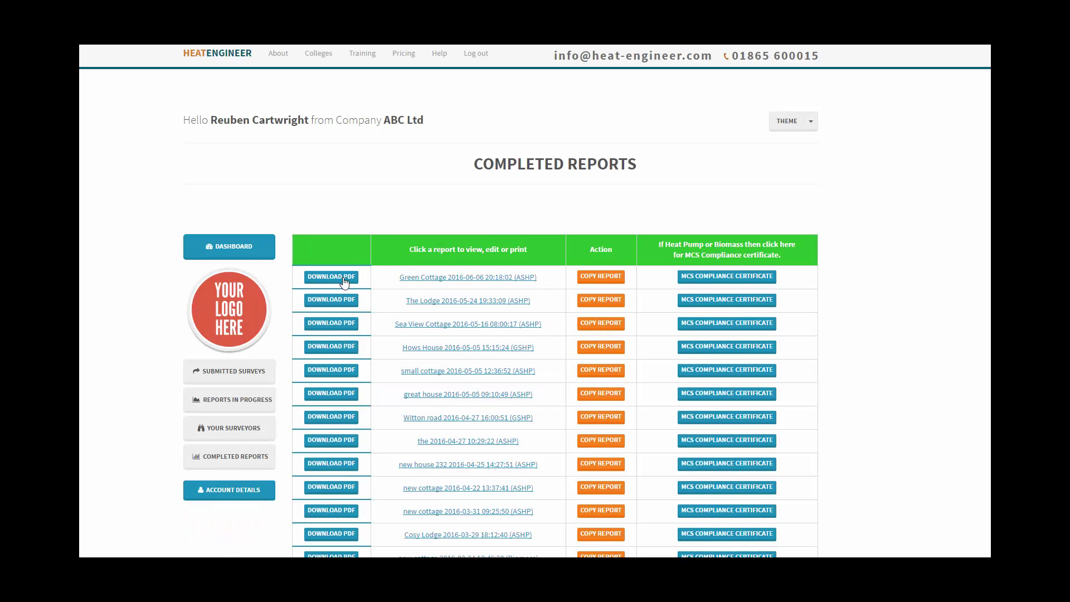
click(251, 248)
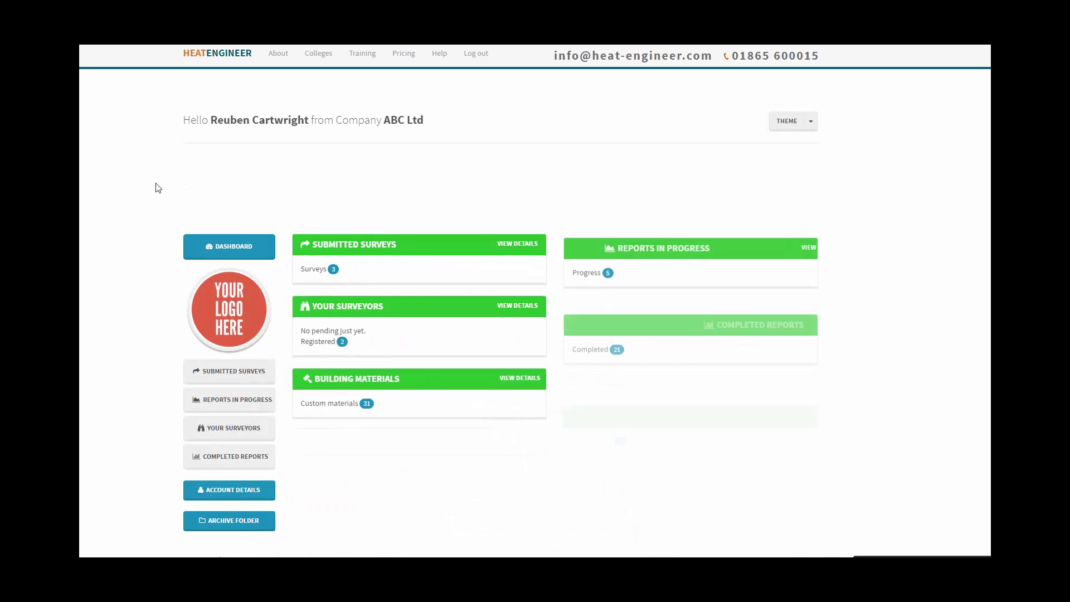